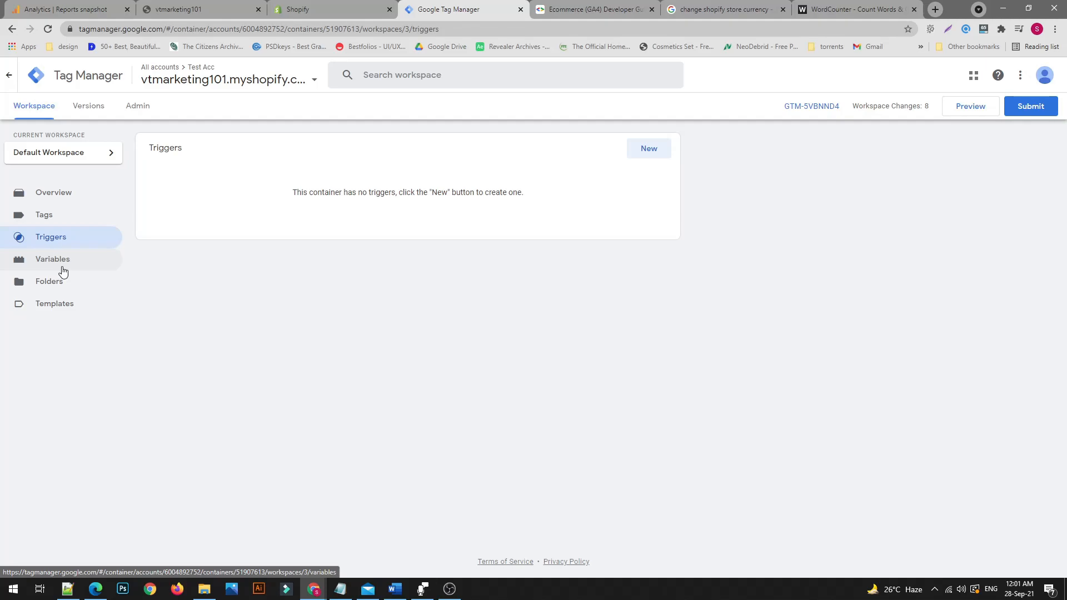
# Open the Tag Manager variables list, switch to WordCounter and copy the whole purchase script from {% if first_time_accessed %} to {% endif %}
pyautogui.click(63, 271)
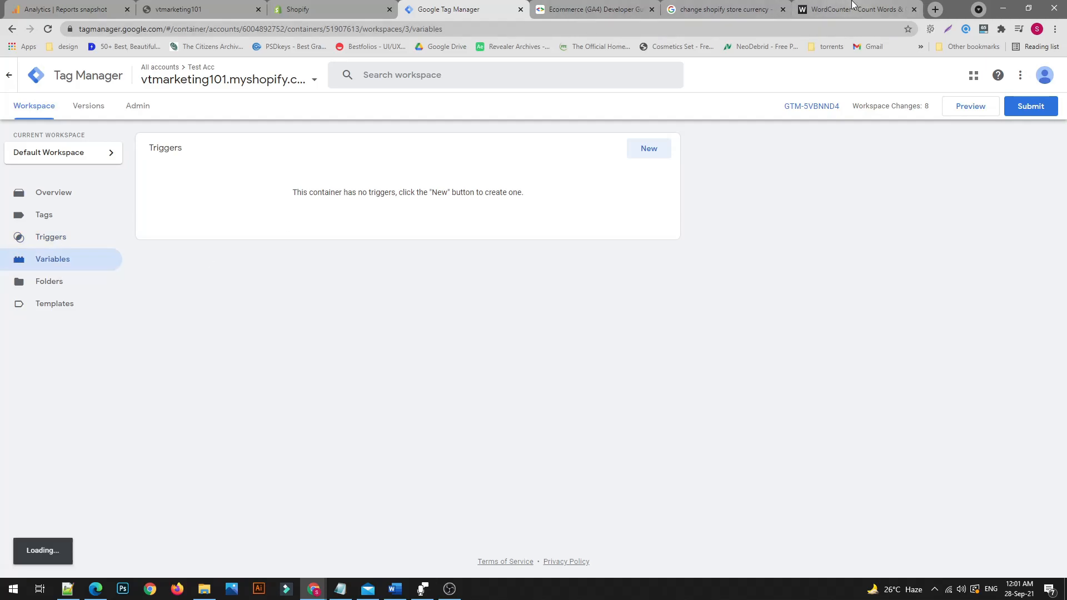
pyautogui.click(841, 16)
pyautogui.moveTo(333, 448); pyautogui.dragTo(218, 185)
pyautogui.click(334, 276)
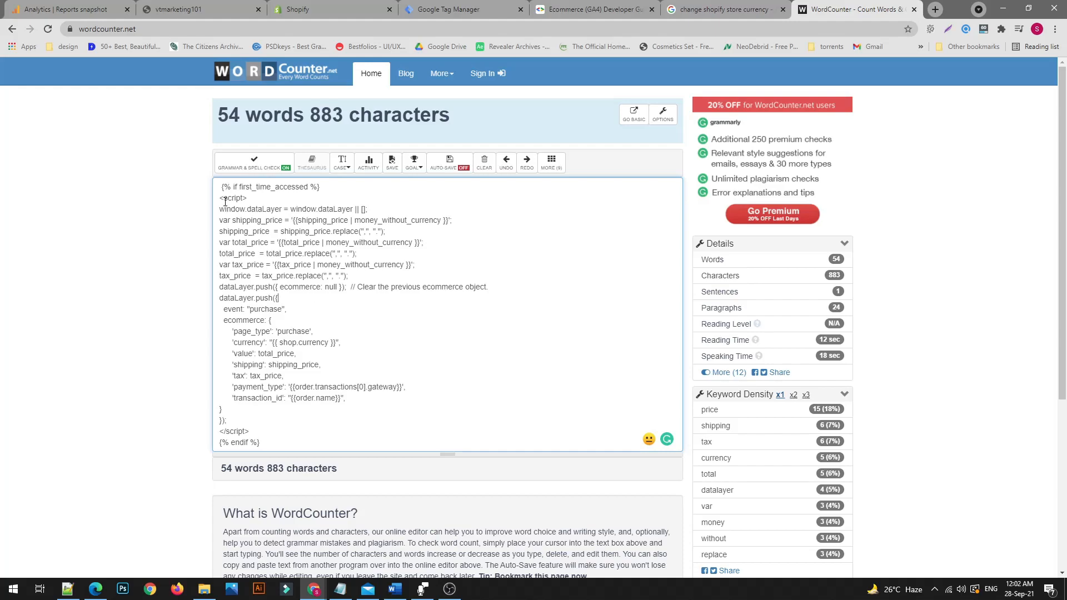
pyautogui.moveTo(220, 186); pyautogui.dragTo(311, 426)
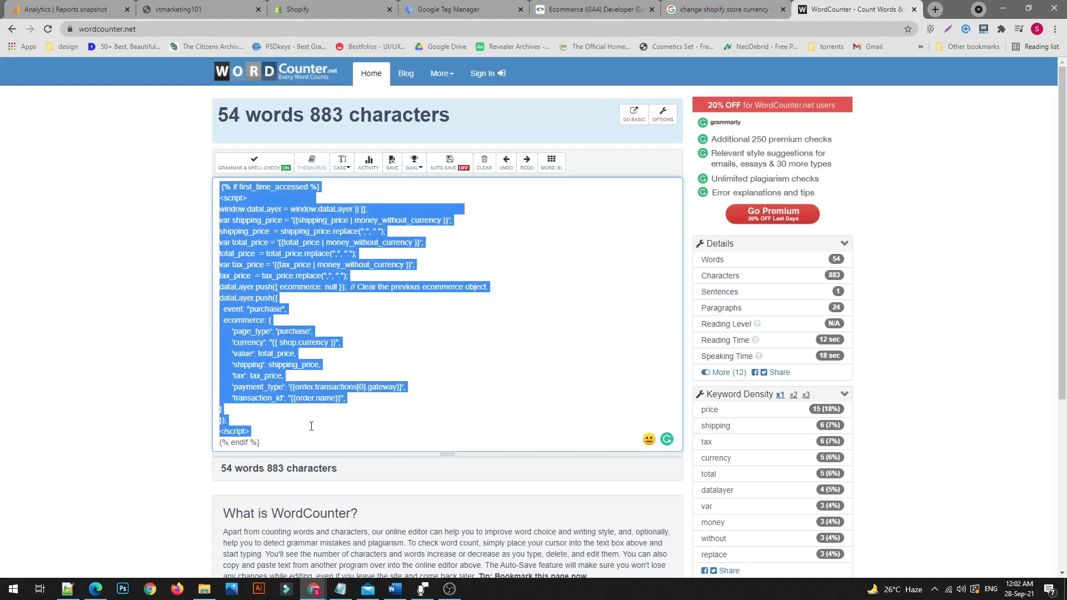
pyautogui.click(305, 407)
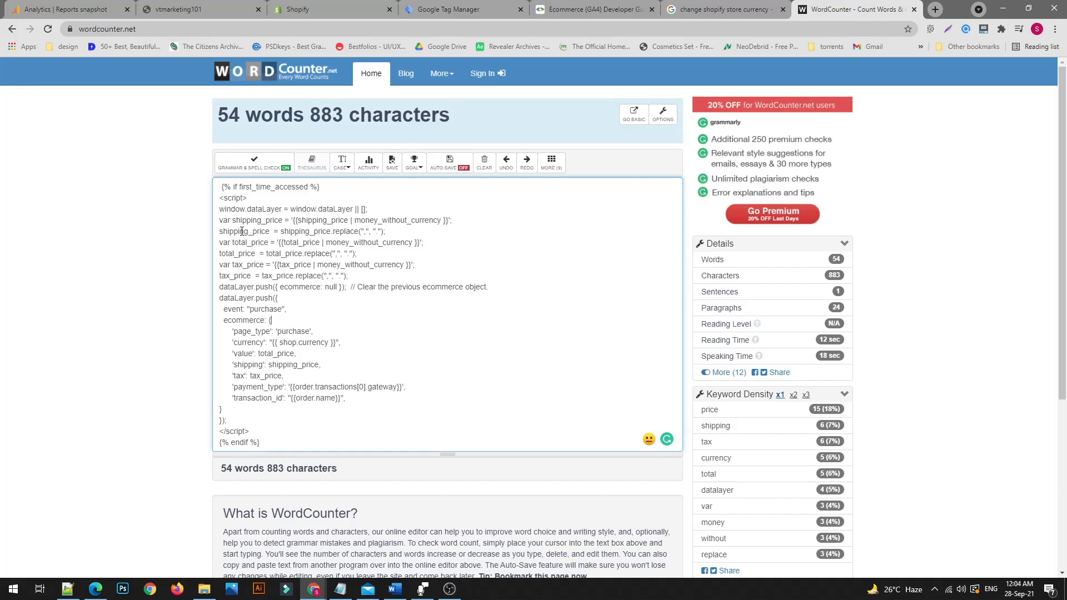
pyautogui.moveTo(222, 187); pyautogui.dragTo(267, 444)
pyautogui.hotkey('ctrl', 'c')
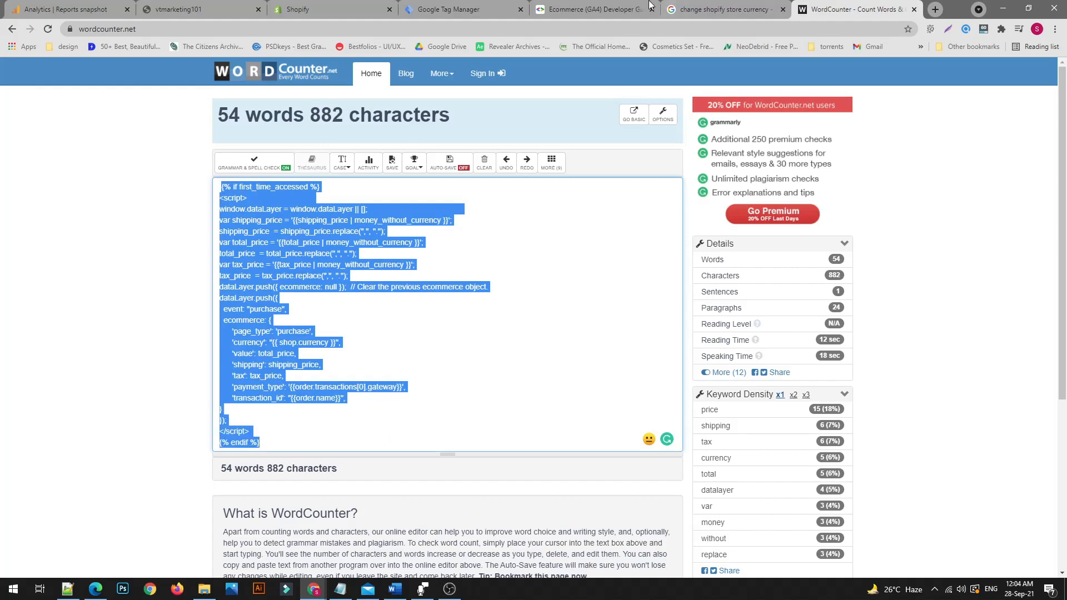
# Switch to the Shopify admin and open the store's checkout settings
pyautogui.click(402, 8)
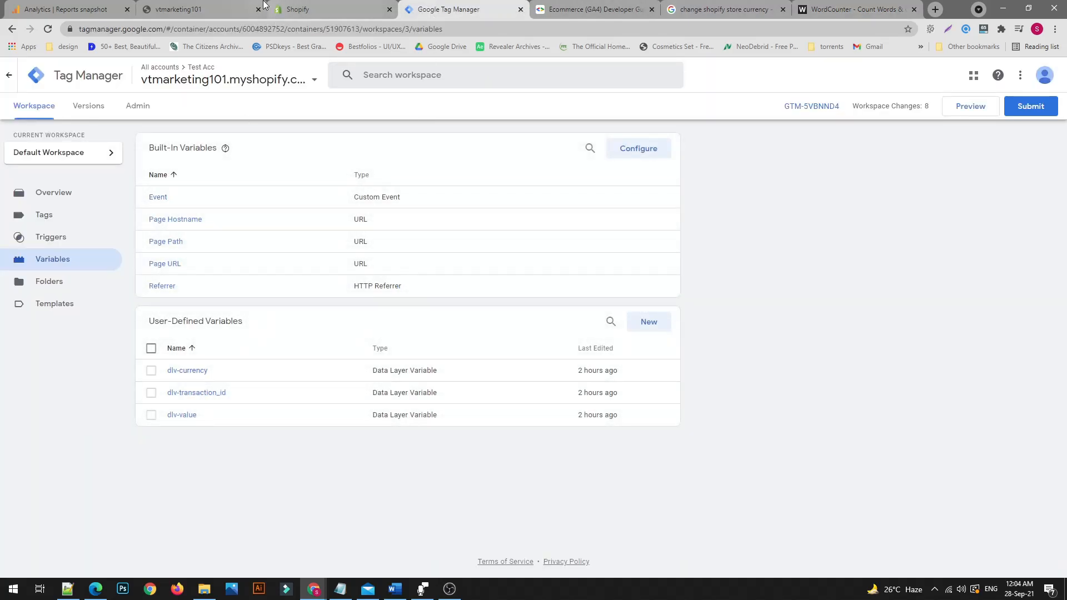
pyautogui.click(276, 10)
pyautogui.click(748, 340)
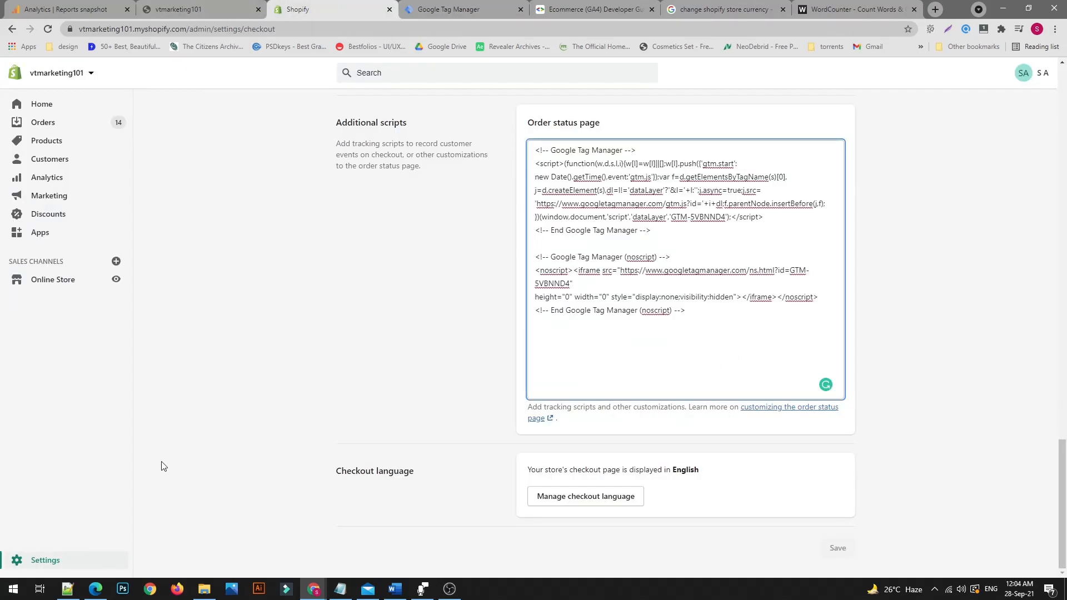
pyautogui.scroll(15, 383, 438)
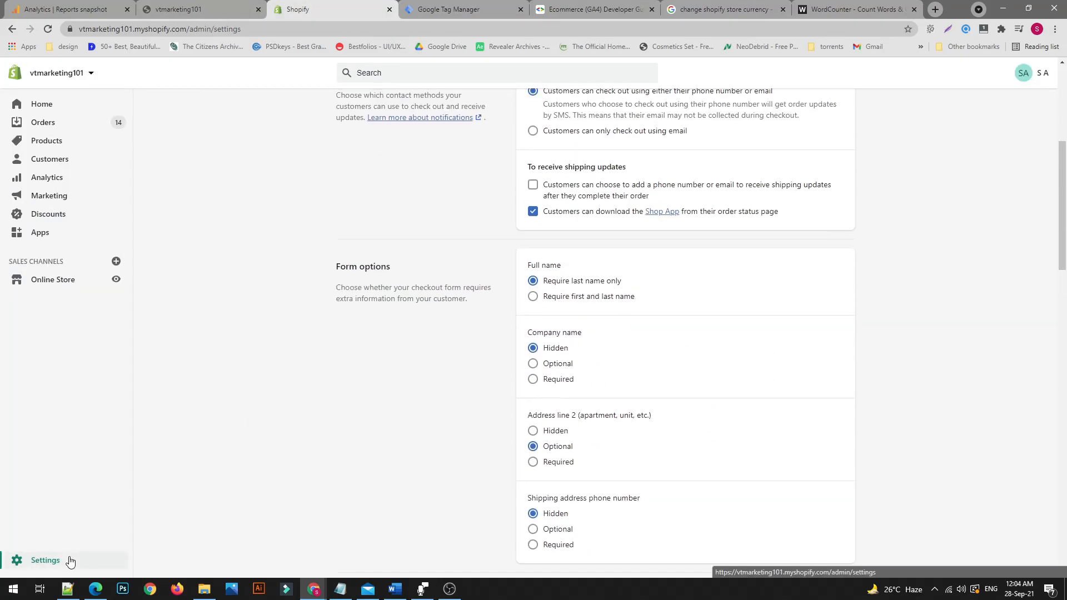
pyautogui.click(69, 560)
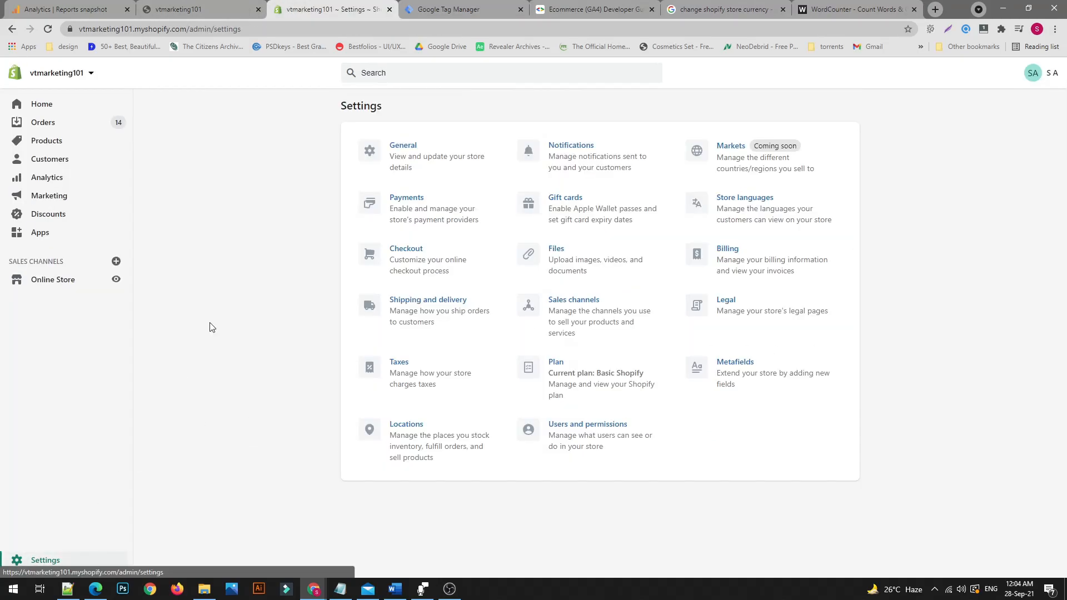
pyautogui.click(420, 258)
# Paste the copied purchase script below the Google Tag Manager noscript code in the order status page's additional scripts and save the settings
pyautogui.scroll(-15, 639, 376)
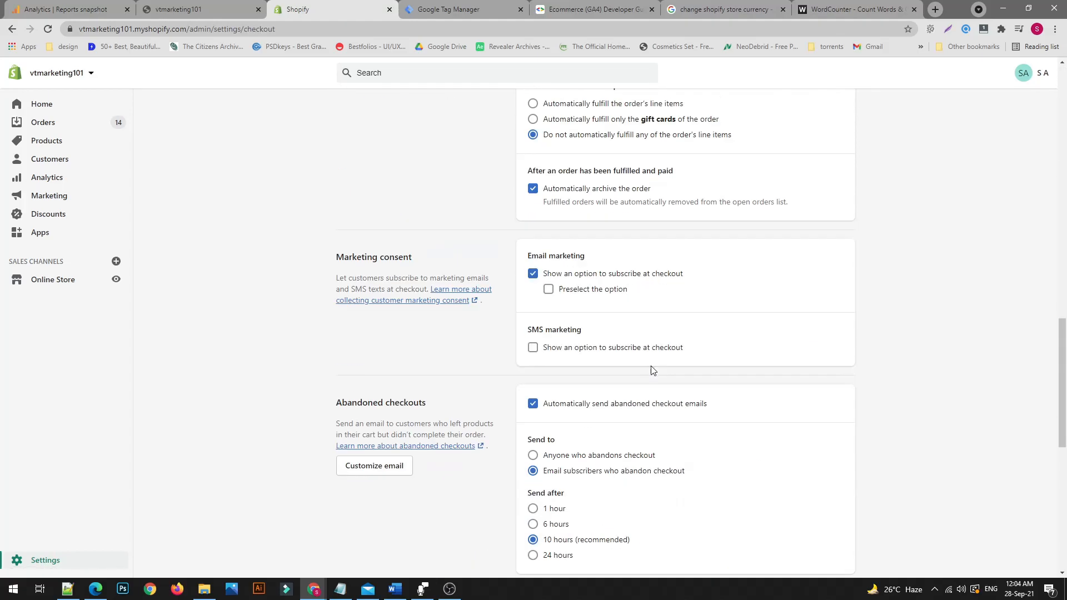
pyautogui.scroll(-2, 651, 368)
pyautogui.scroll(2, 650, 367)
pyautogui.scroll(-2, 692, 353)
pyautogui.click(695, 352)
pyautogui.hotkey('ctrl', 'v')
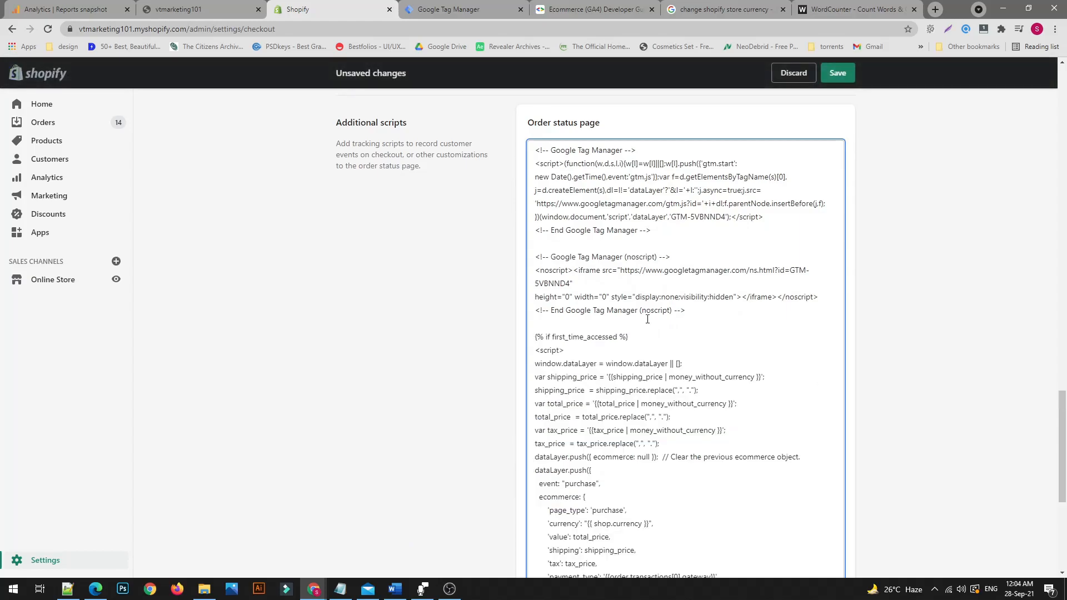
pyautogui.scroll(-5, 630, 328)
pyautogui.scroll(4, 656, 389)
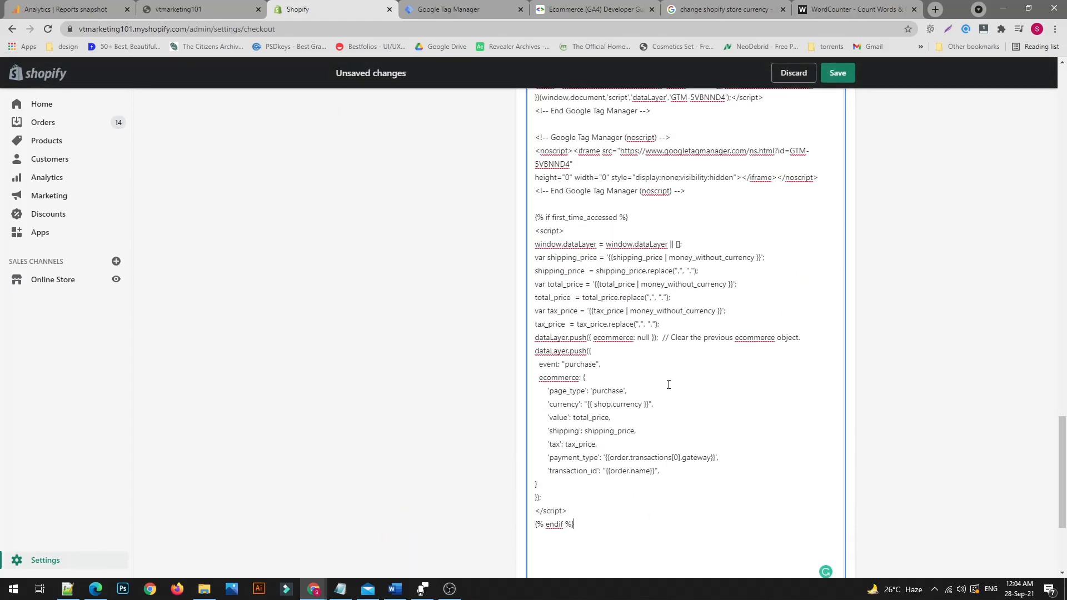
pyautogui.click(834, 75)
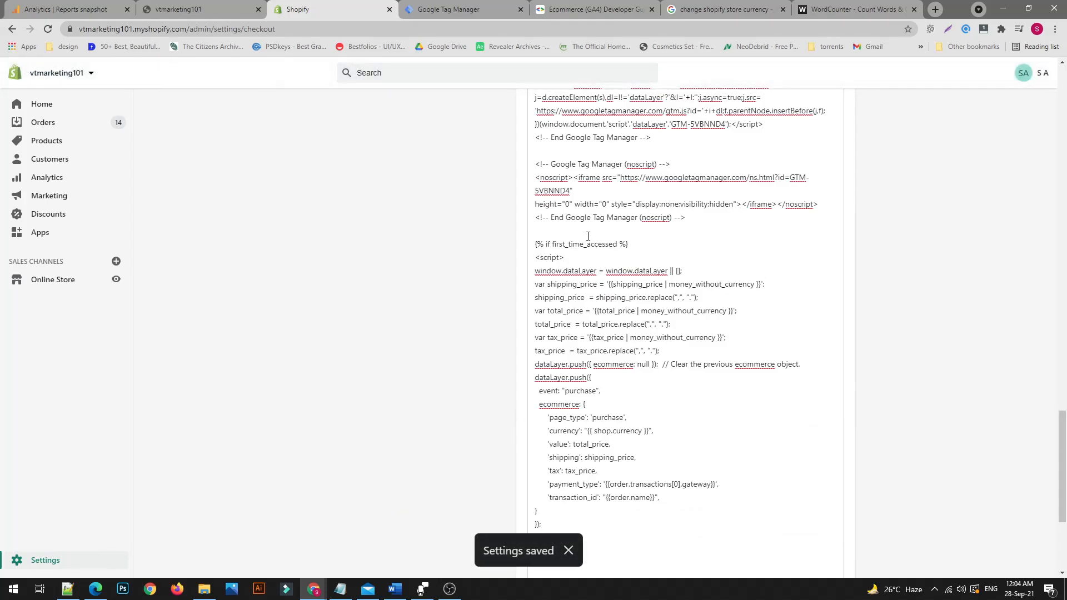
pyautogui.scroll(3, 594, 260)
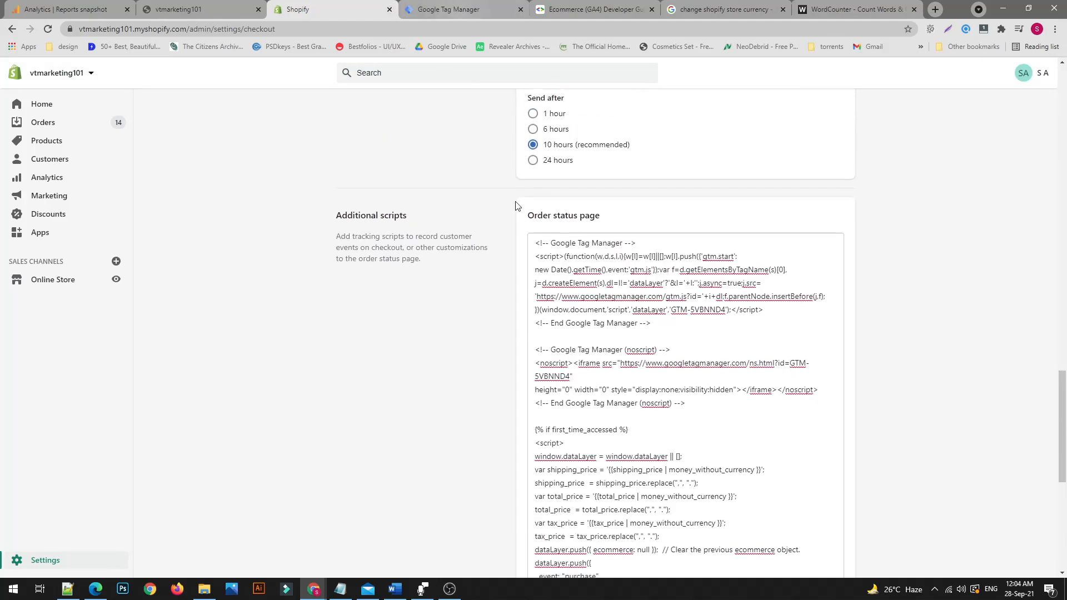
pyautogui.scroll(-2, 500, 173)
pyautogui.scroll(-2, 534, 250)
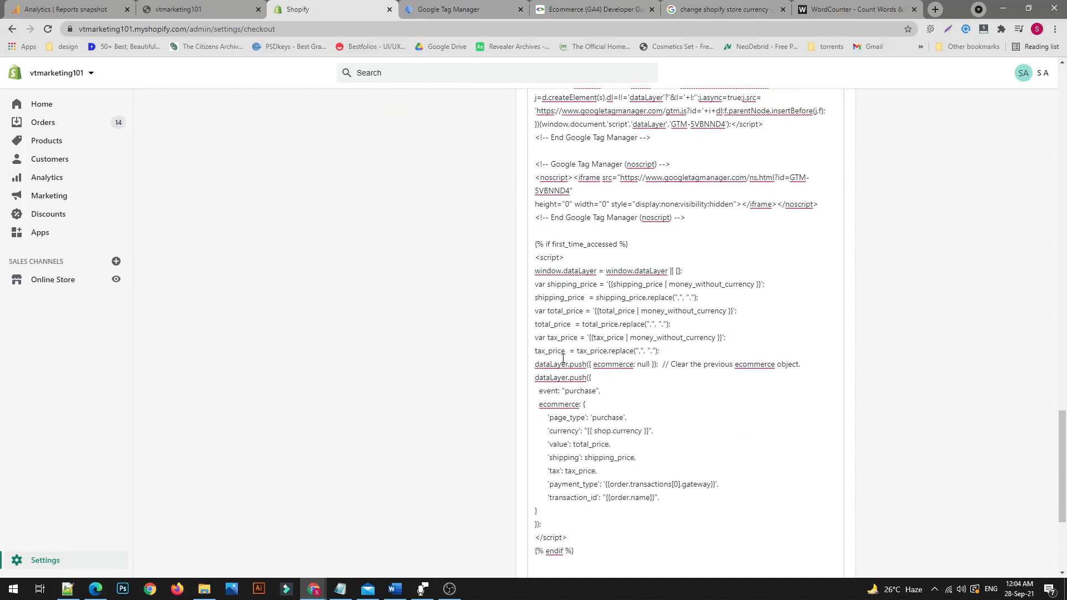
# Switch to Google Tag Manager and delete the user-defined variables dlv-currency, dlv-transaction_id and dlv-value
pyautogui.click(444, 8)
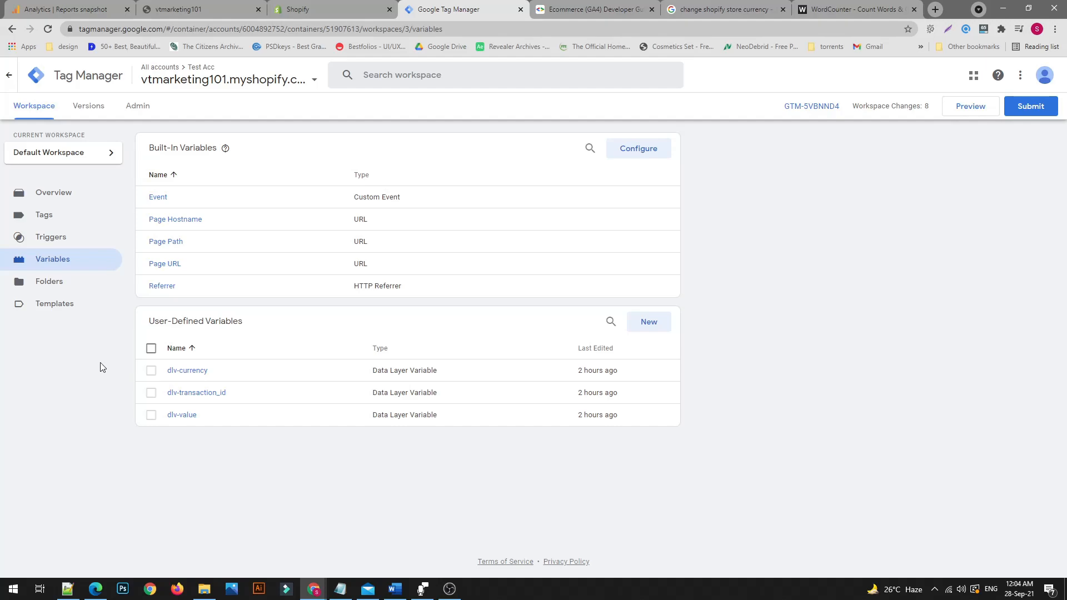
pyautogui.click(150, 370)
pyautogui.click(150, 392)
pyautogui.click(151, 415)
pyautogui.click(659, 322)
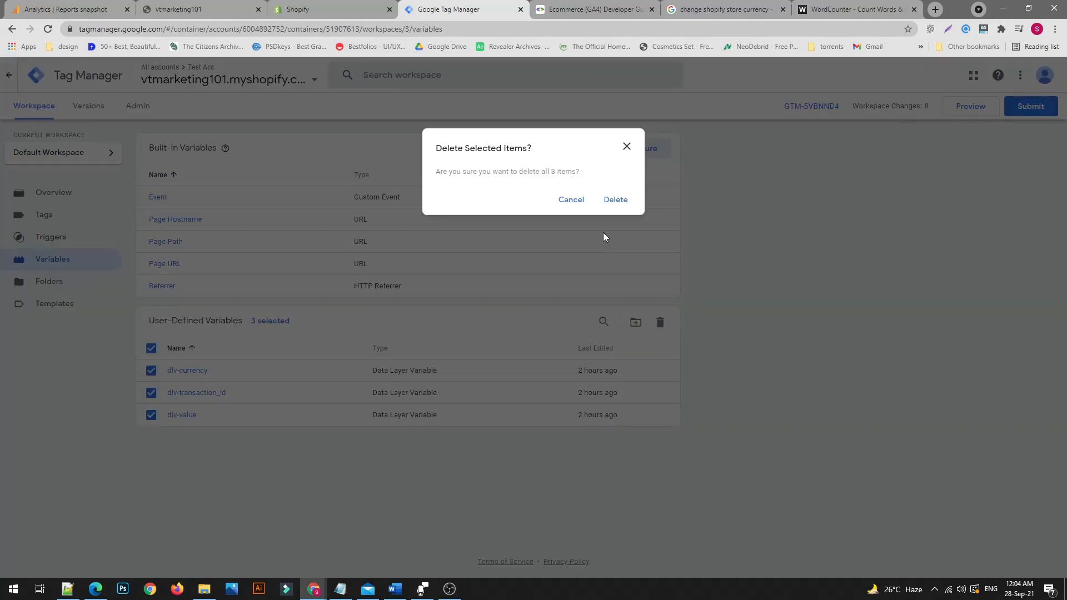
pyautogui.click(615, 200)
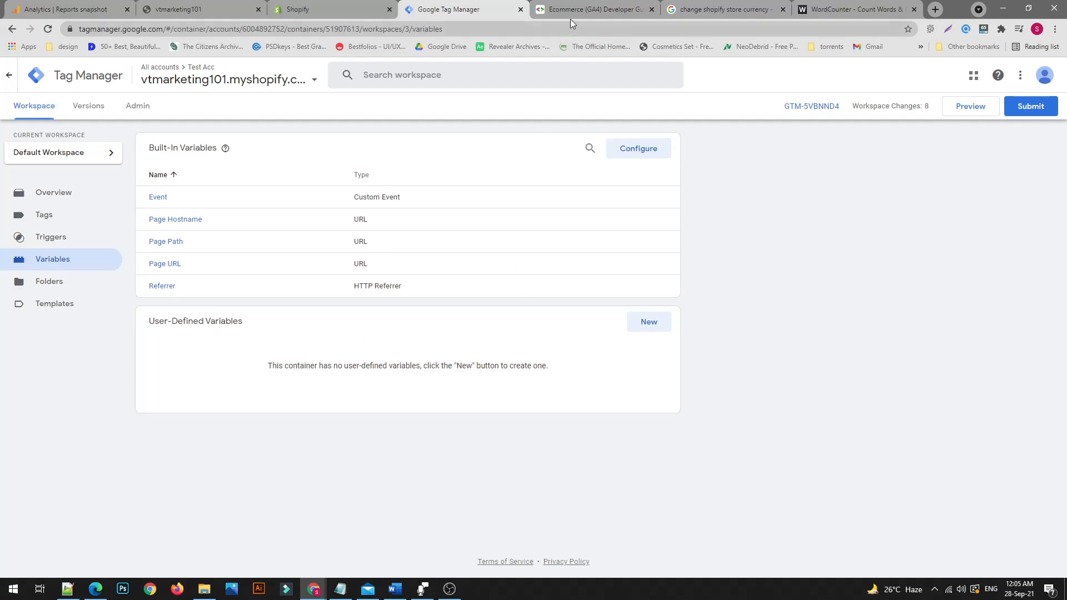
# Return to the script in WordCounter and examine the currency, value, shipping and transaction_id fields of its ecommerce object
pyautogui.click(604, 6)
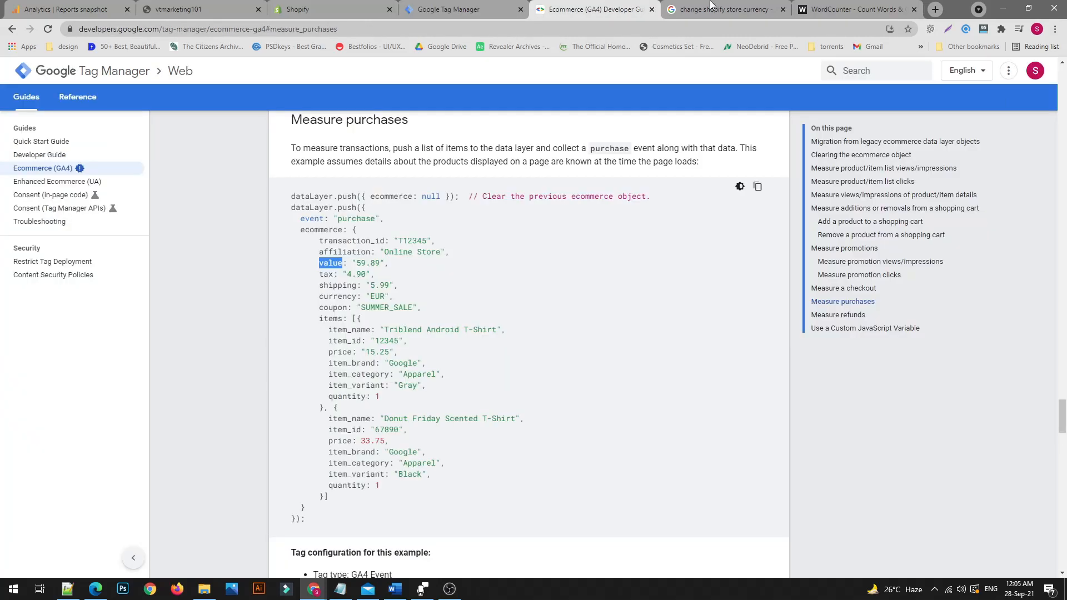
pyautogui.click(833, 9)
pyautogui.click(463, 399)
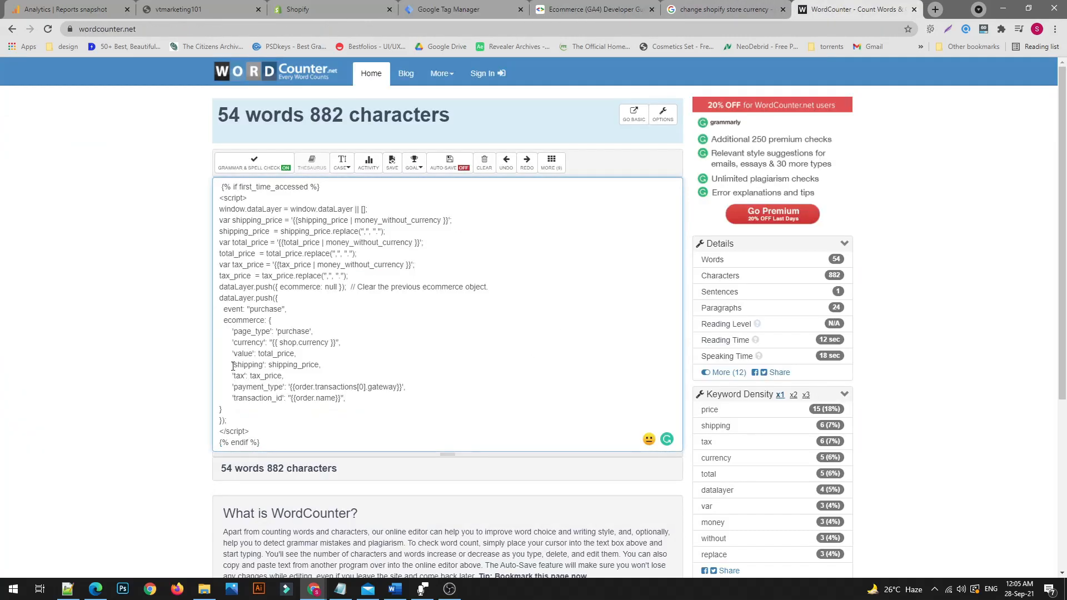
pyautogui.click(232, 365)
pyautogui.write("'")
pyautogui.moveTo(232, 354); pyautogui.dragTo(263, 346)
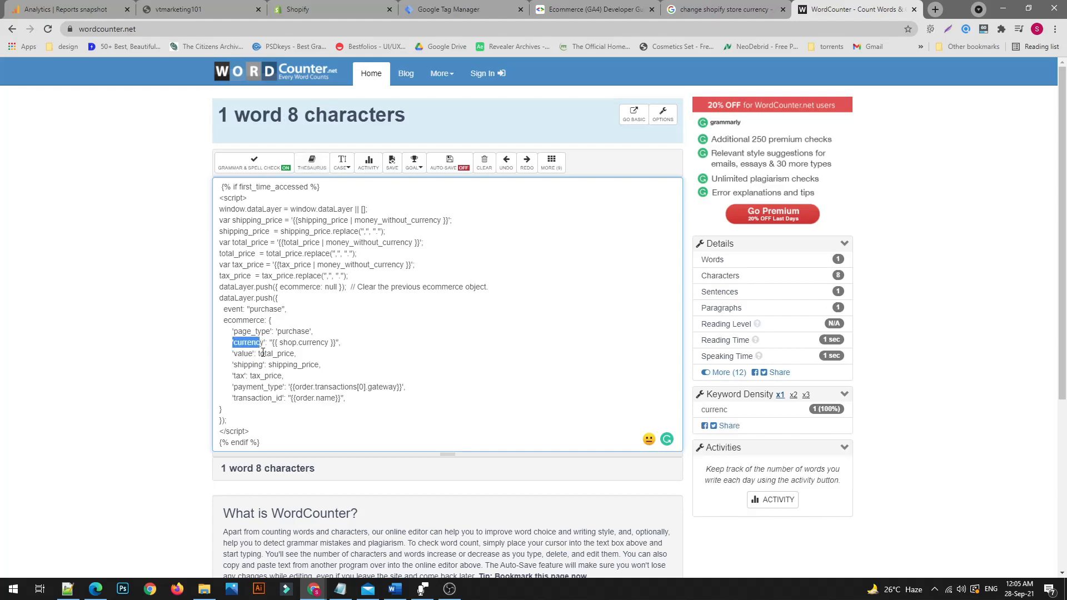
pyautogui.moveTo(233, 397); pyautogui.dragTo(251, 376)
pyautogui.moveTo(283, 397)
pyautogui.mouseDown()
pyautogui.moveTo(233, 399)
pyautogui.moveTo(275, 399)
pyautogui.mouseUp()
pyautogui.click(234, 399)
pyautogui.moveTo(234, 342)
pyautogui.mouseDown()
pyautogui.moveTo(260, 342)
pyautogui.moveTo(251, 343)
pyautogui.mouseUp()
pyautogui.click(273, 355)
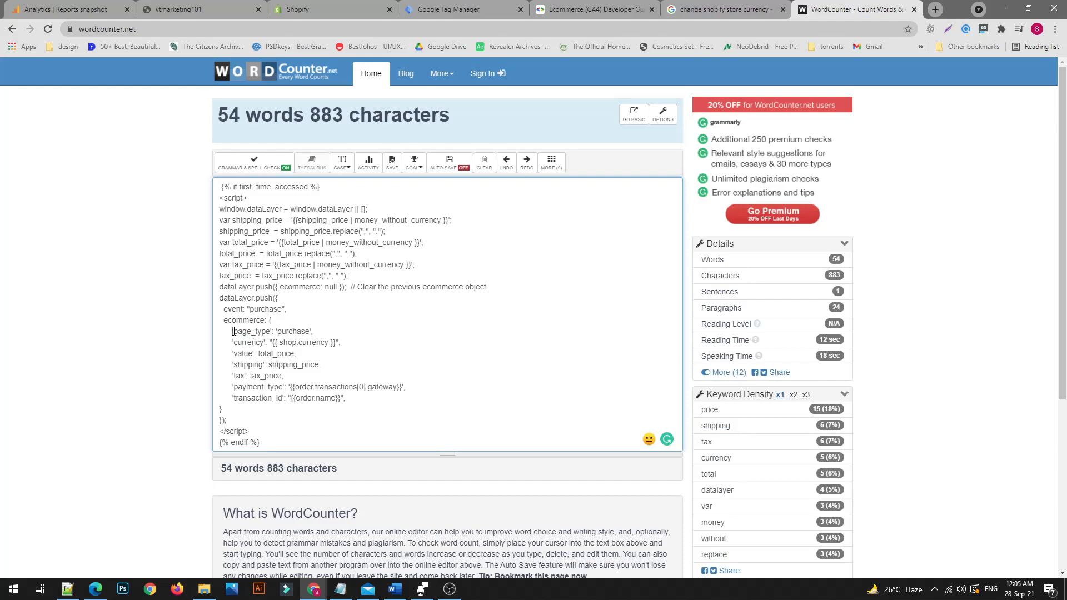
# Examine the page_type and payment_type lines in the script's ecommerce object
pyautogui.moveTo(313, 331); pyautogui.dragTo(261, 332)
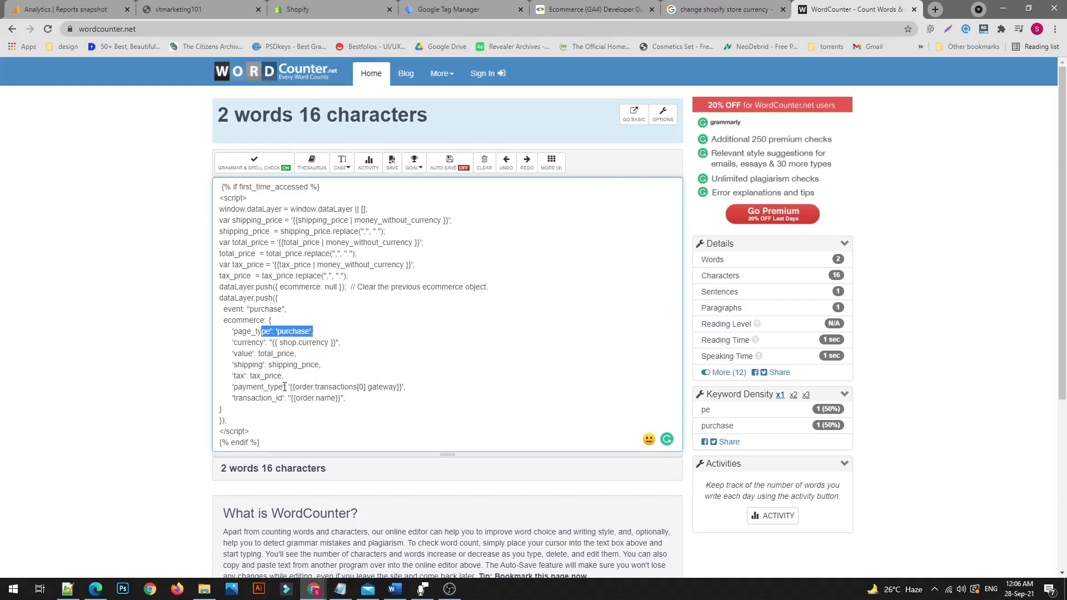
pyautogui.moveTo(234, 387); pyautogui.dragTo(414, 387)
pyautogui.click(414, 387)
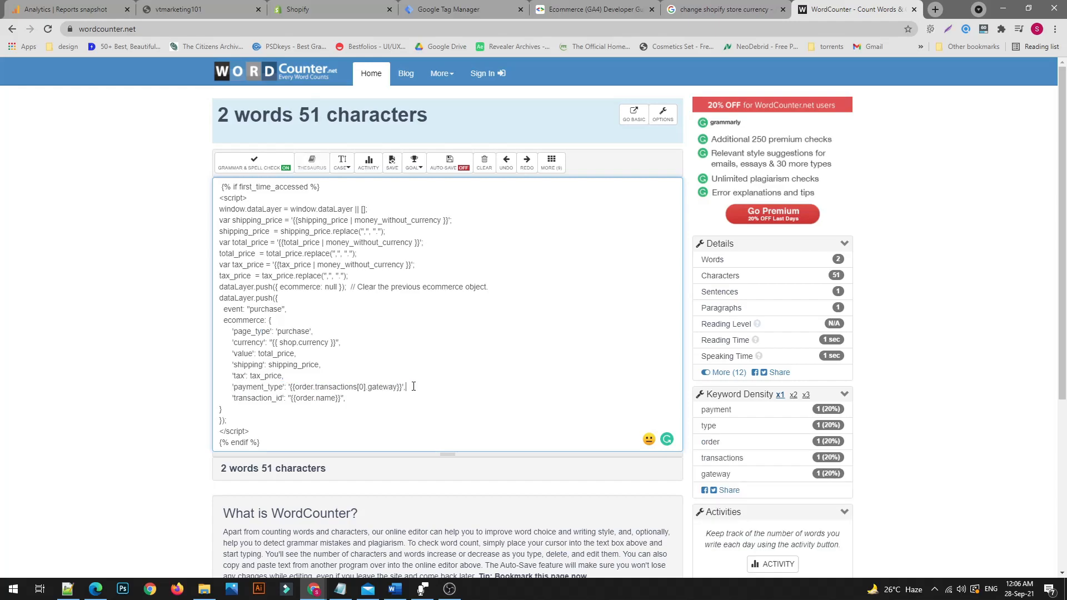
pyautogui.moveTo(413, 386); pyautogui.dragTo(237, 387)
pyautogui.click(284, 386)
pyautogui.click(238, 387)
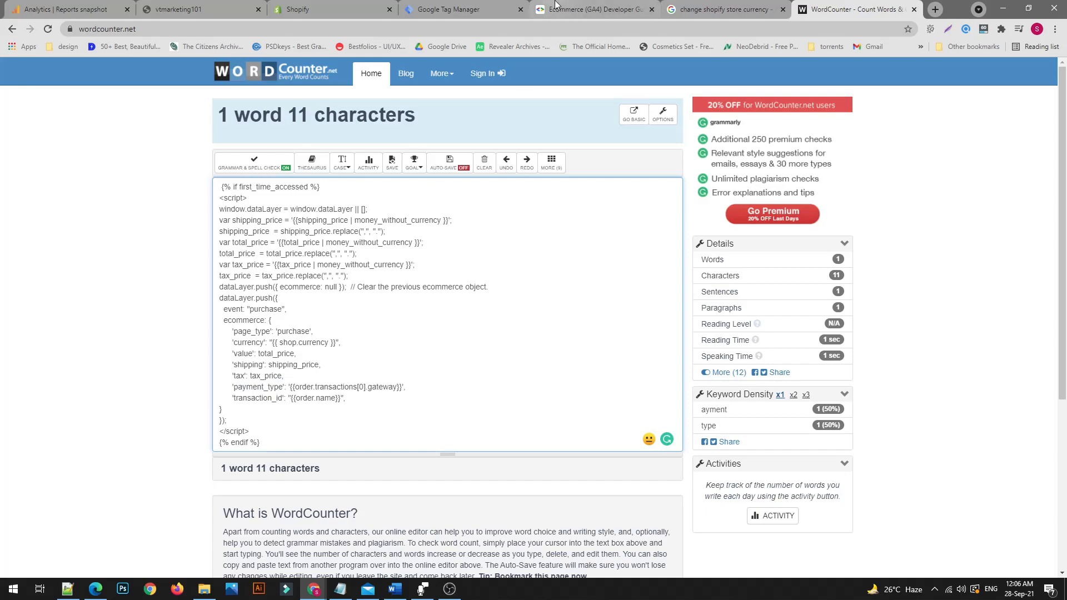
# Select the key name currency in the script's ecommerce object
pyautogui.click(268, 340)
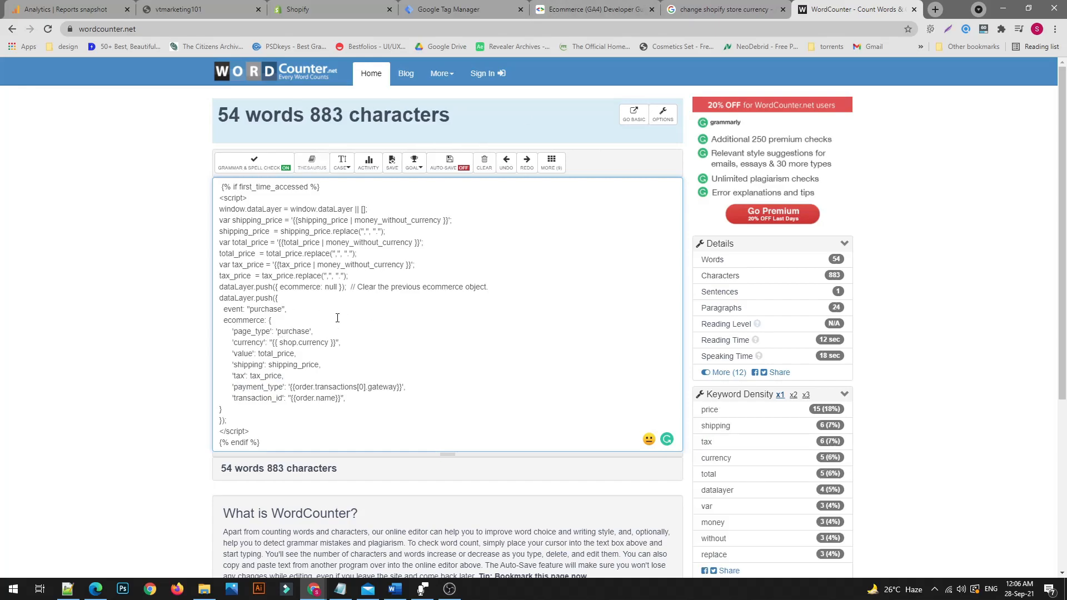
pyautogui.hotkey('shift', 'Left')
pyautogui.hotkey('shift', 'Left')
pyautogui.hotkey('shift', 'Left')
pyautogui.hotkey('shift', 'Left')
pyautogui.hotkey('shift', 'Left')
pyautogui.hotkey('shift', 'Left')
pyautogui.hotkey('shift', 'Left')
pyautogui.hotkey('shift', 'Left')
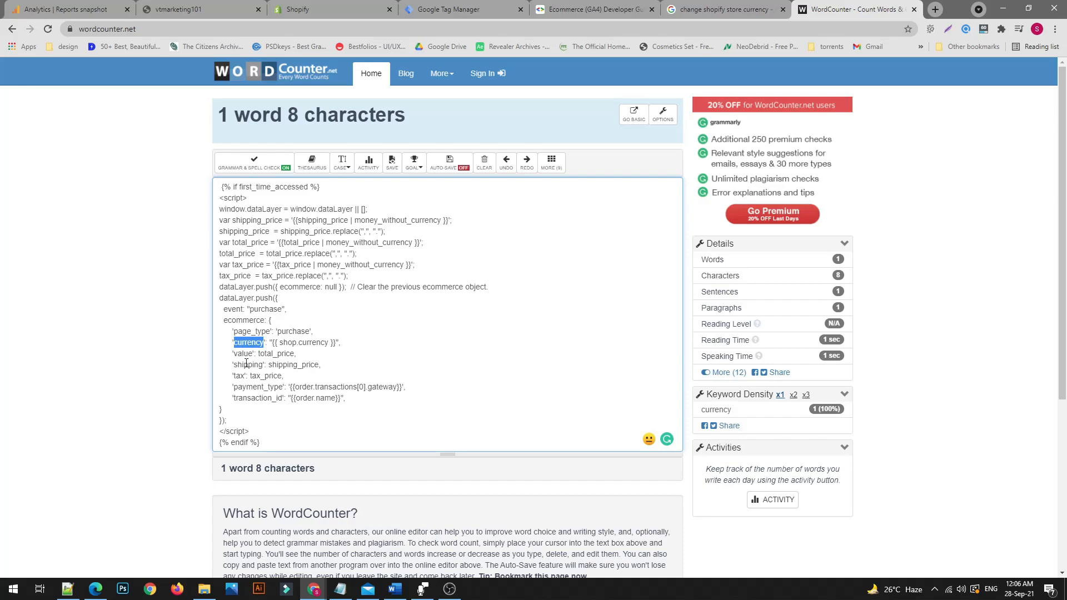
# Start a new user-defined variable in Google Tag Manager and name it dlv-currency
pyautogui.click(592, 10)
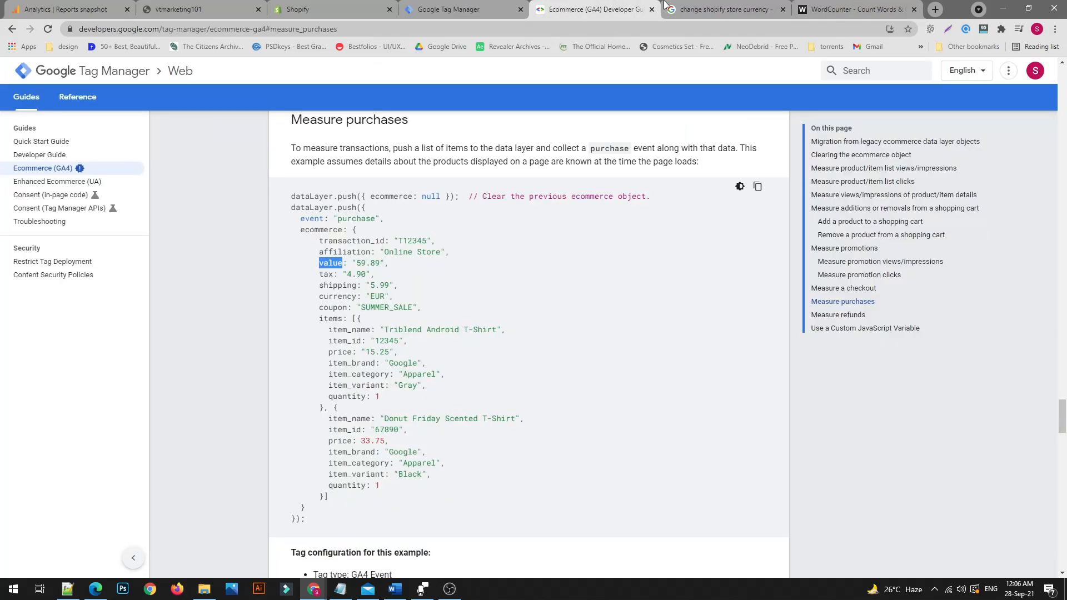
pyautogui.click(441, 7)
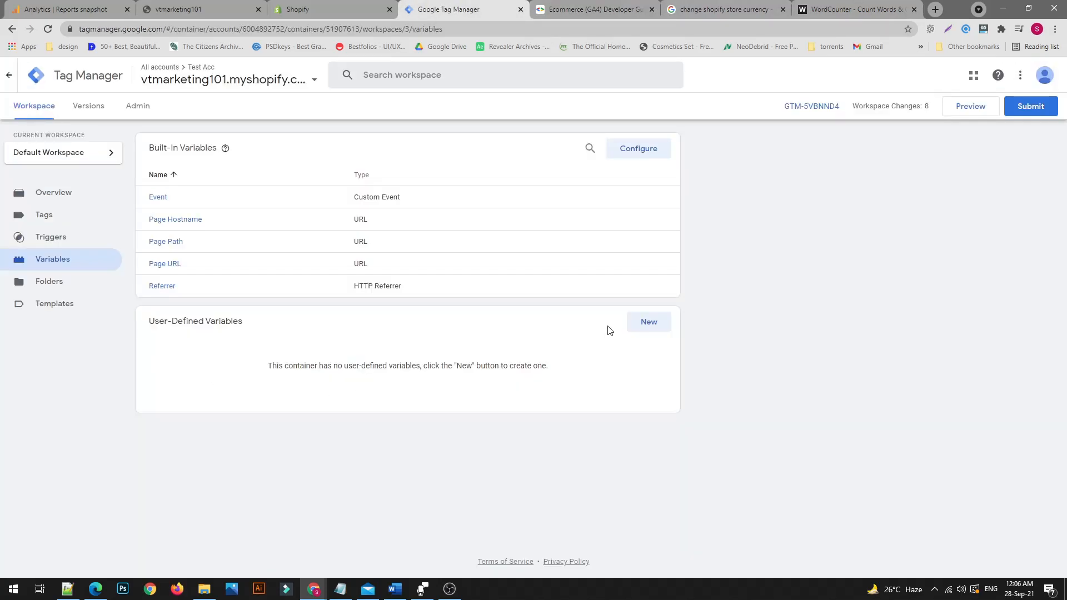
pyautogui.click(647, 322)
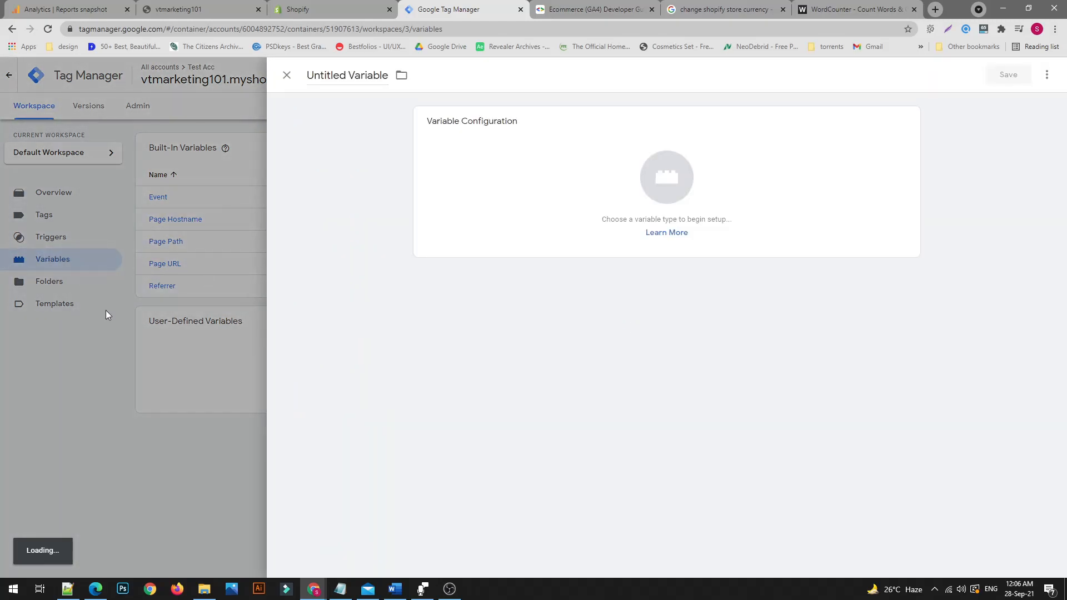
pyautogui.click(53, 262)
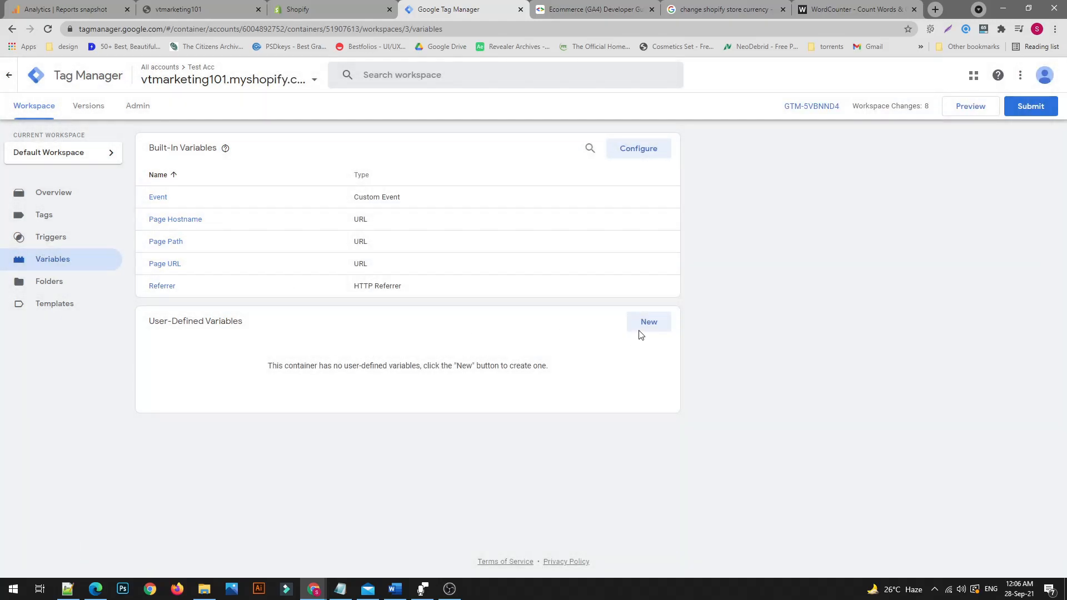
pyautogui.click(644, 324)
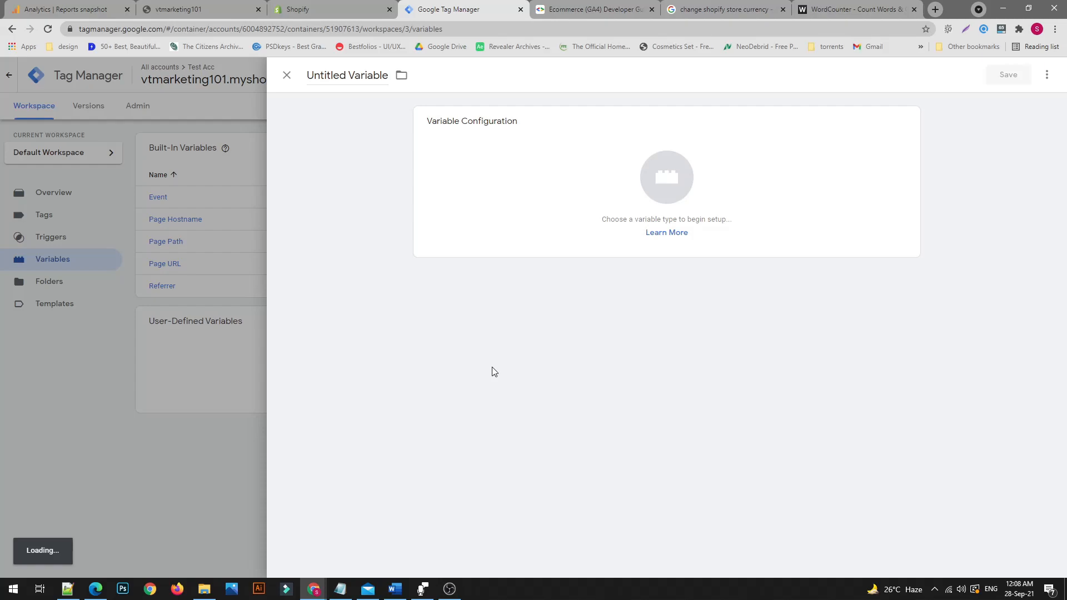
pyautogui.click(355, 75)
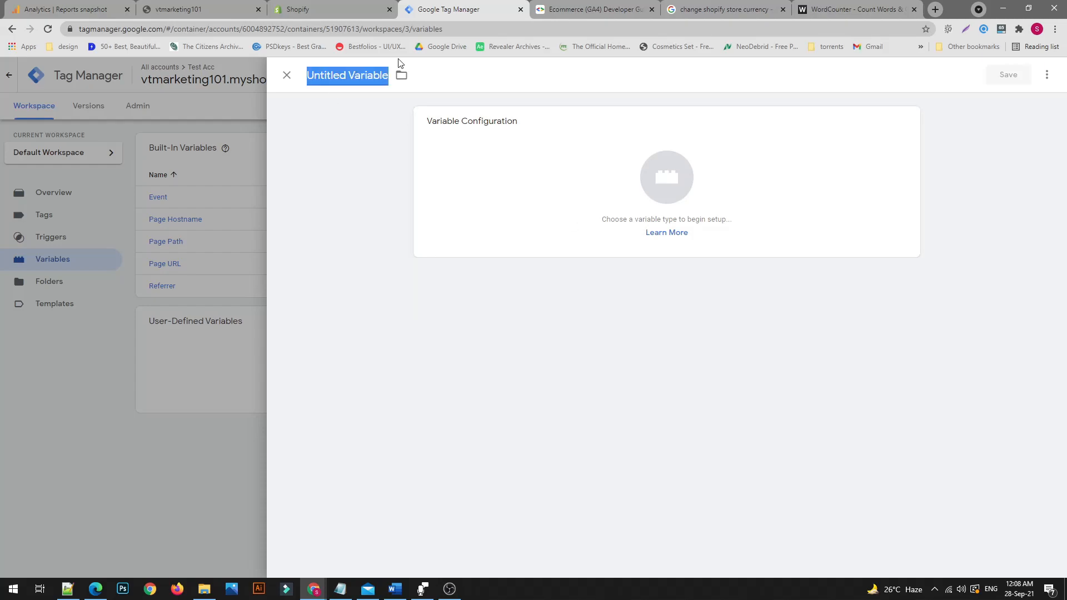
pyautogui.write('dv')
pyautogui.press('BackSpace')
pyautogui.write('lv-')
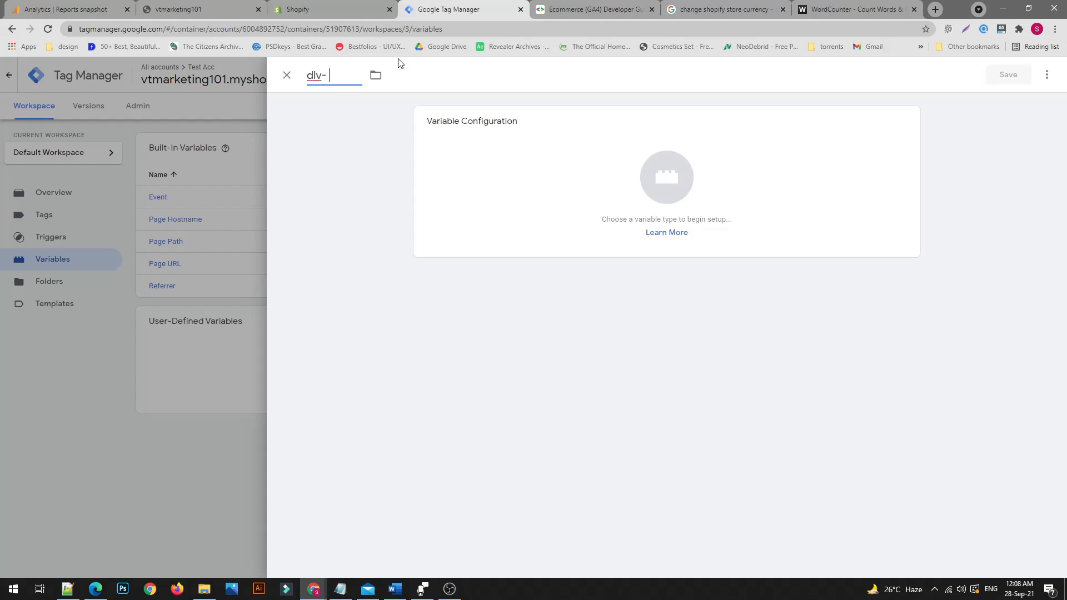
pyautogui.write("currency'")
pyautogui.press('End')
pyautogui.press('BackSpace')
# Set the type of the dlv-currency variable to Data Layer Variable and begin entering its data layer variable name
pyautogui.click(637, 180)
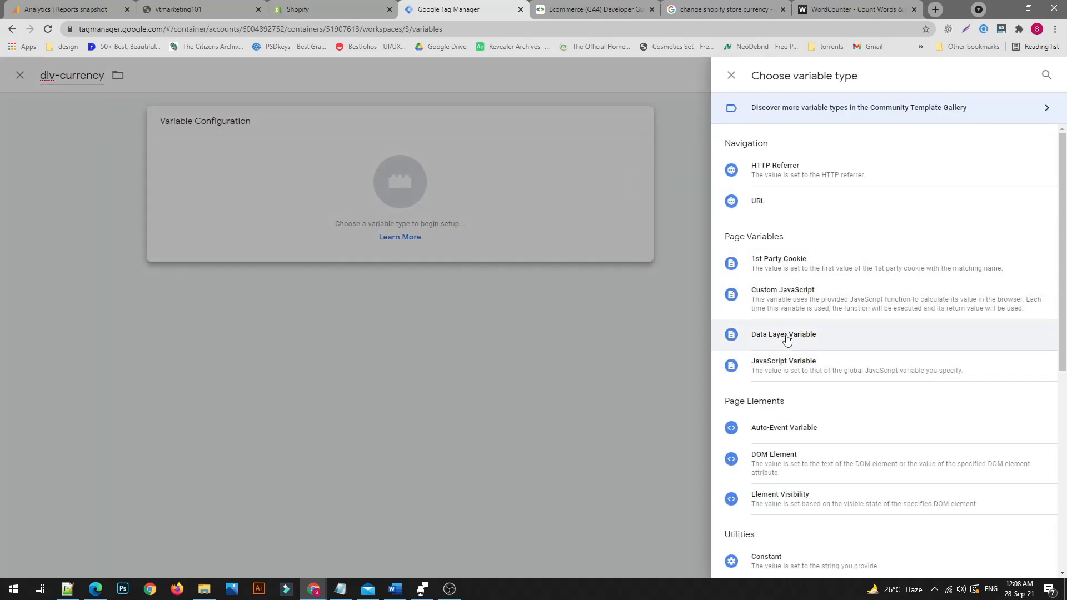
pyautogui.click(786, 339)
pyautogui.click(493, 234)
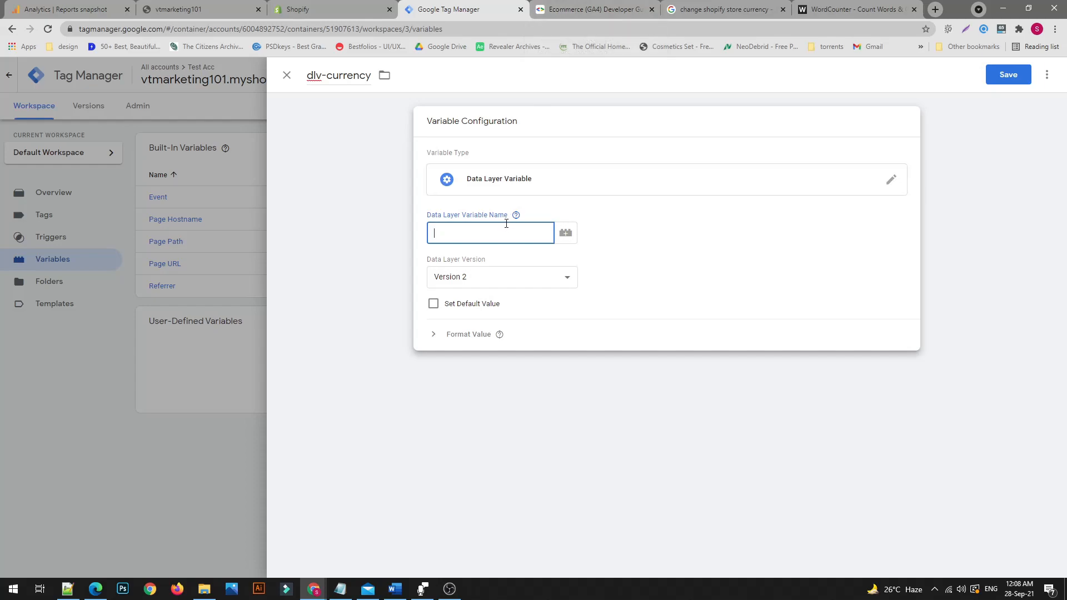
# Switch to the order status page script in Shopify and examine the ecommerce object and the keys nested inside it
pyautogui.click(610, 7)
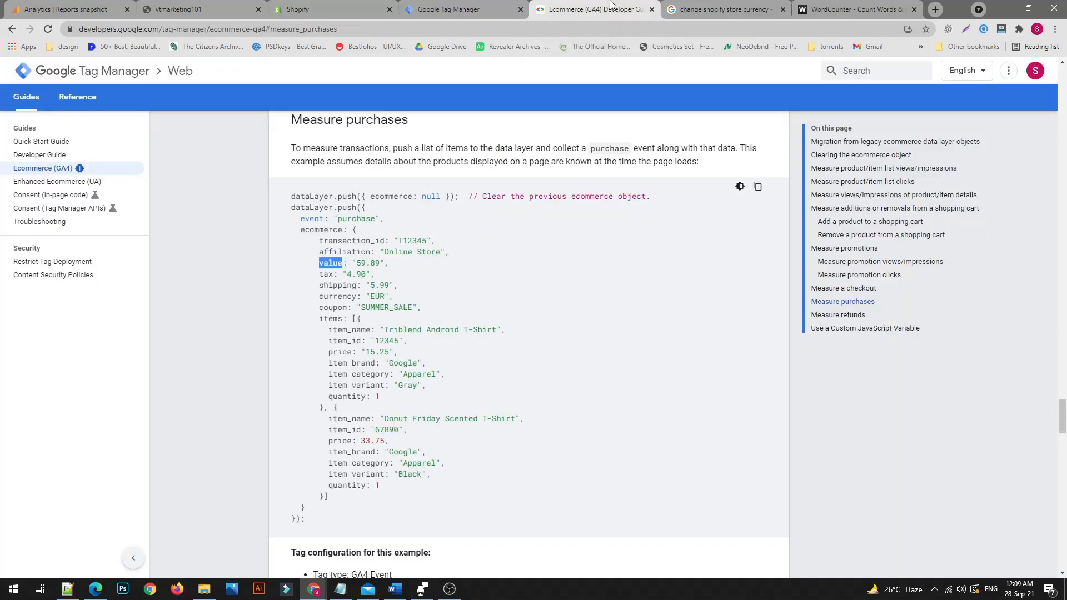
pyautogui.click(454, 8)
pyautogui.click(321, 7)
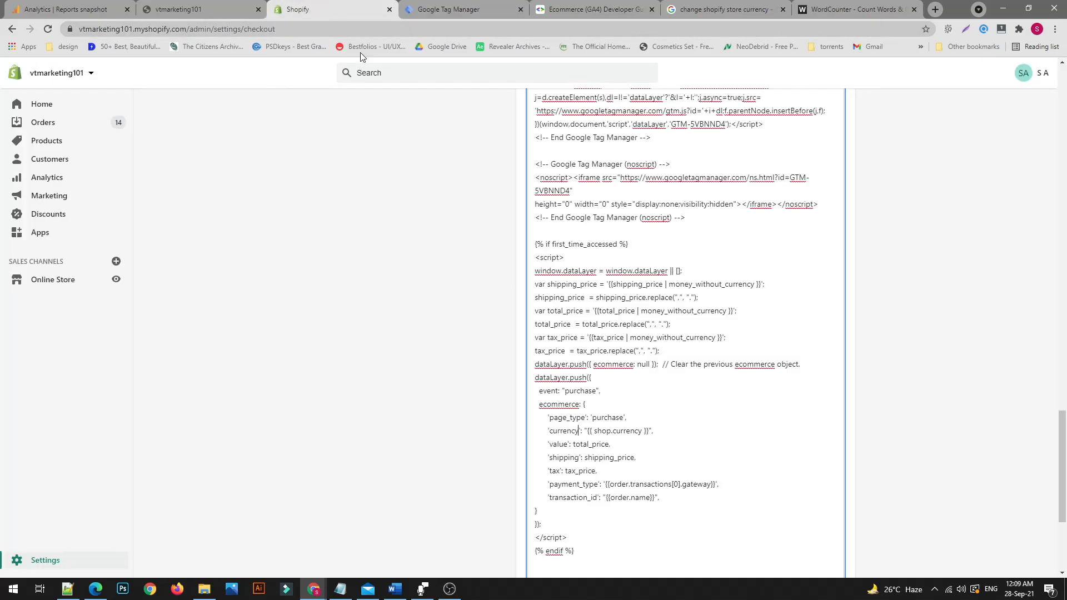
pyautogui.scroll(2, 622, 386)
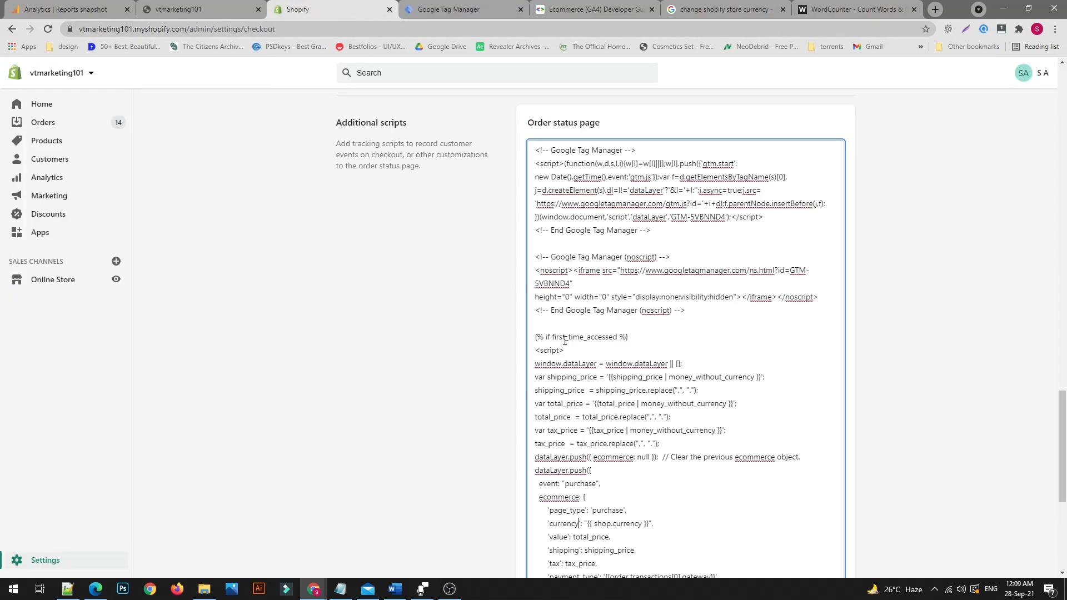
pyautogui.scroll(-2, 565, 340)
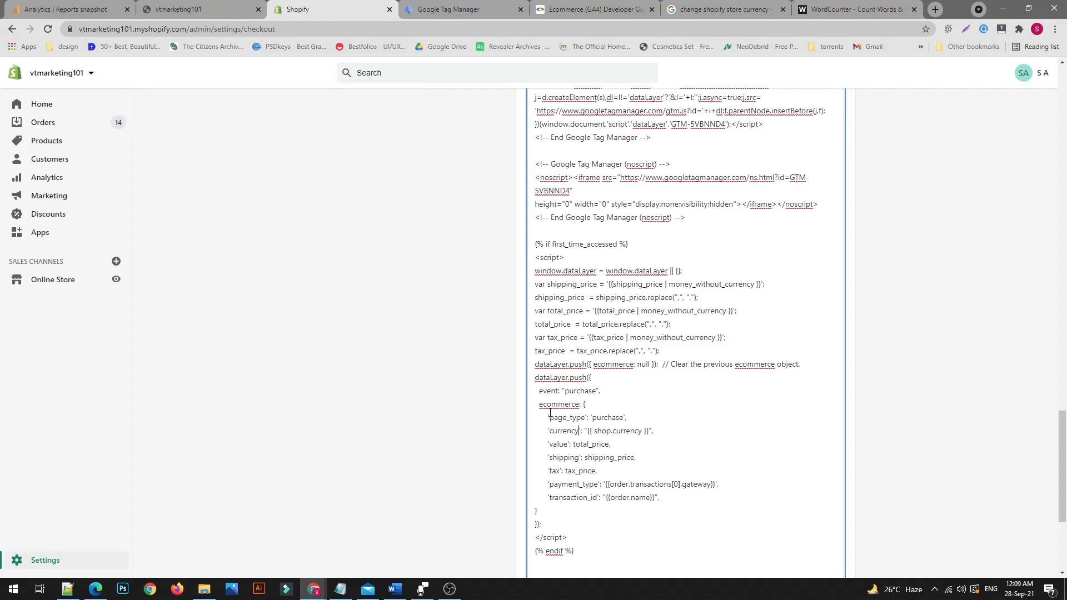
pyautogui.moveTo(539, 404); pyautogui.dragTo(603, 392)
pyautogui.click(539, 391)
pyautogui.click(585, 405)
pyautogui.click(585, 404)
pyautogui.moveTo(540, 404); pyautogui.dragTo(578, 404)
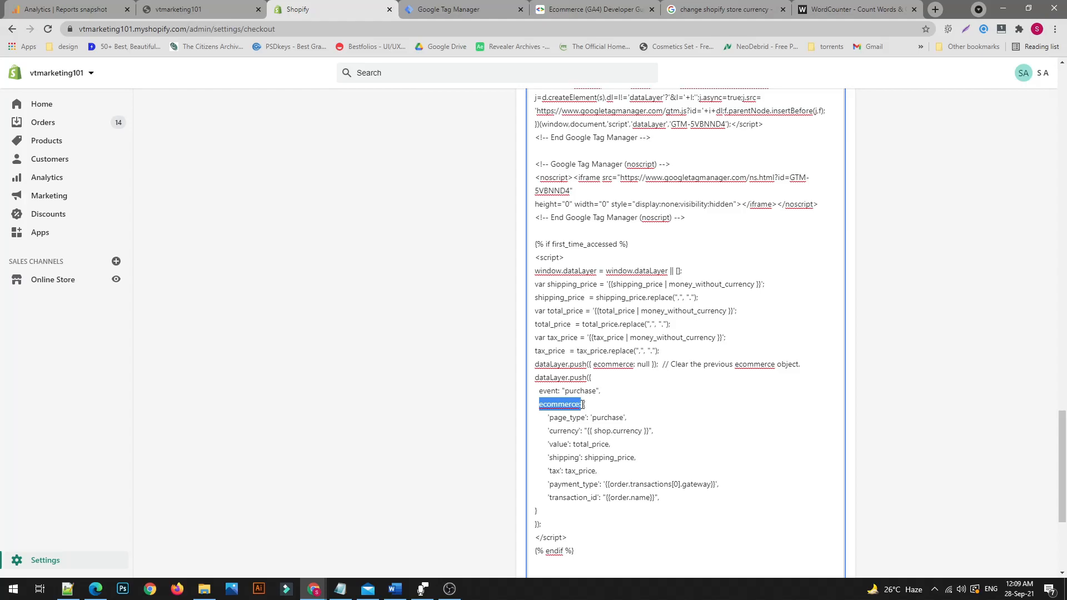
pyautogui.click(589, 414)
pyautogui.moveTo(547, 418); pyautogui.dragTo(667, 500)
pyautogui.click(581, 432)
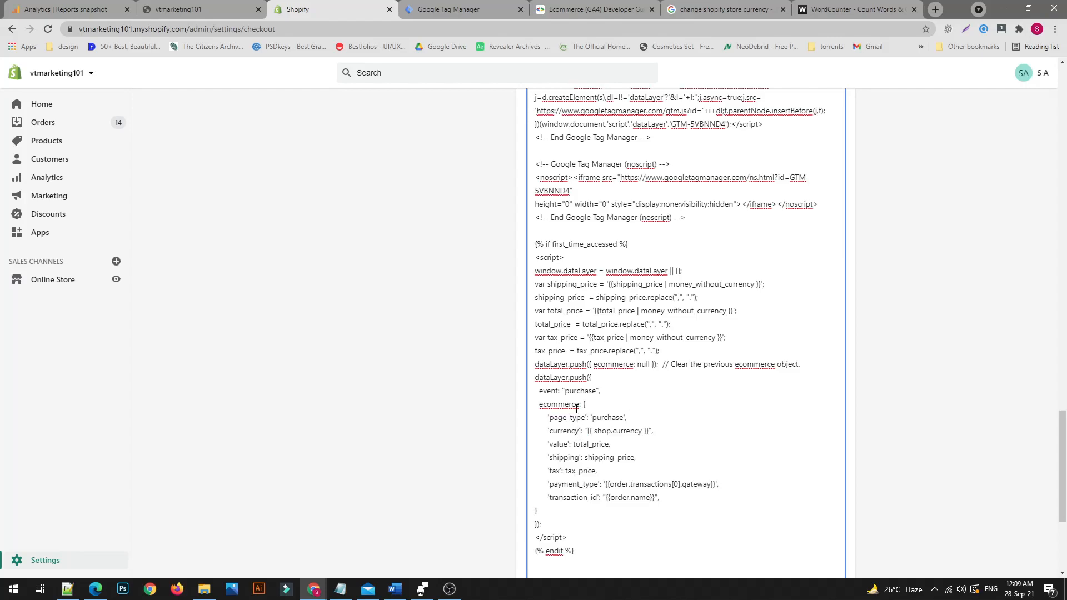
pyautogui.moveTo(539, 404); pyautogui.dragTo(583, 403)
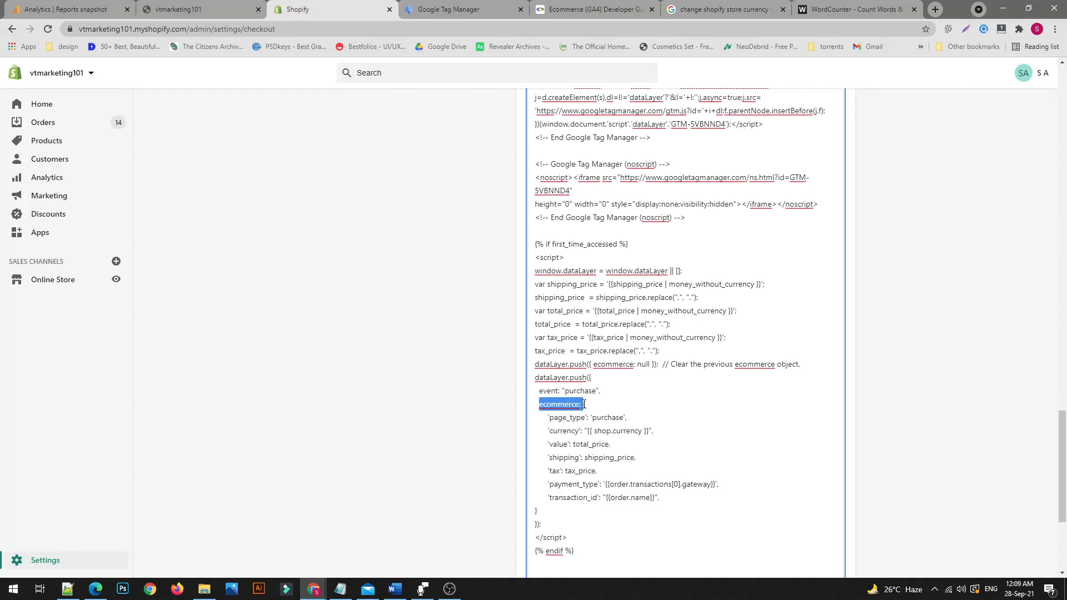
pyautogui.click(582, 404)
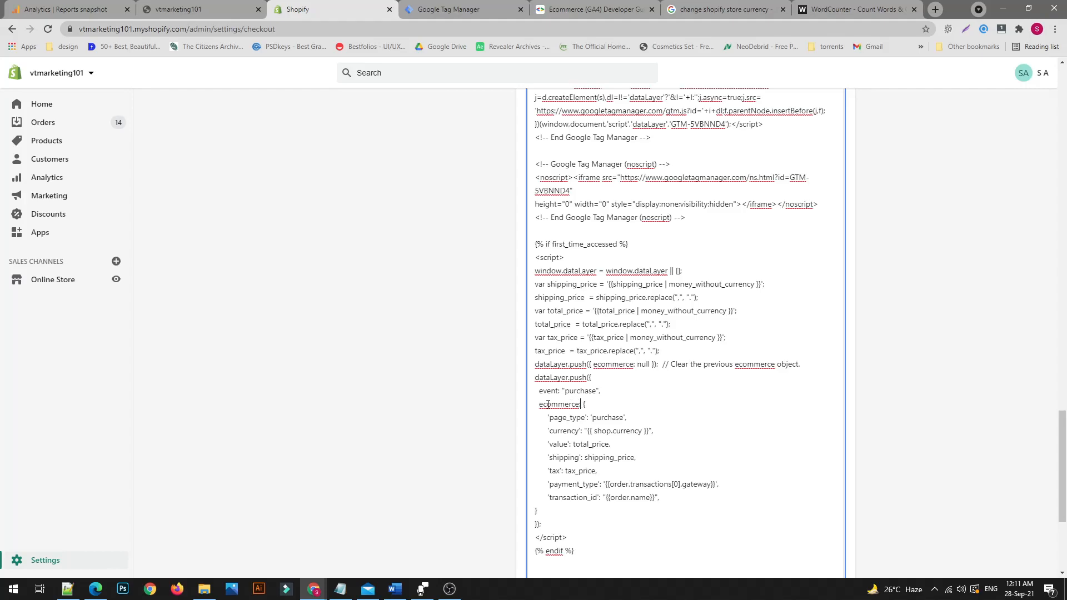
# Copy the key ecommerce from the script, set Tag Manager's Data Layer Variable Name to ecommerce.currency and save the variable
pyautogui.moveTo(579, 403); pyautogui.dragTo(537, 405)
pyautogui.hotkey('ctrl', 'c')
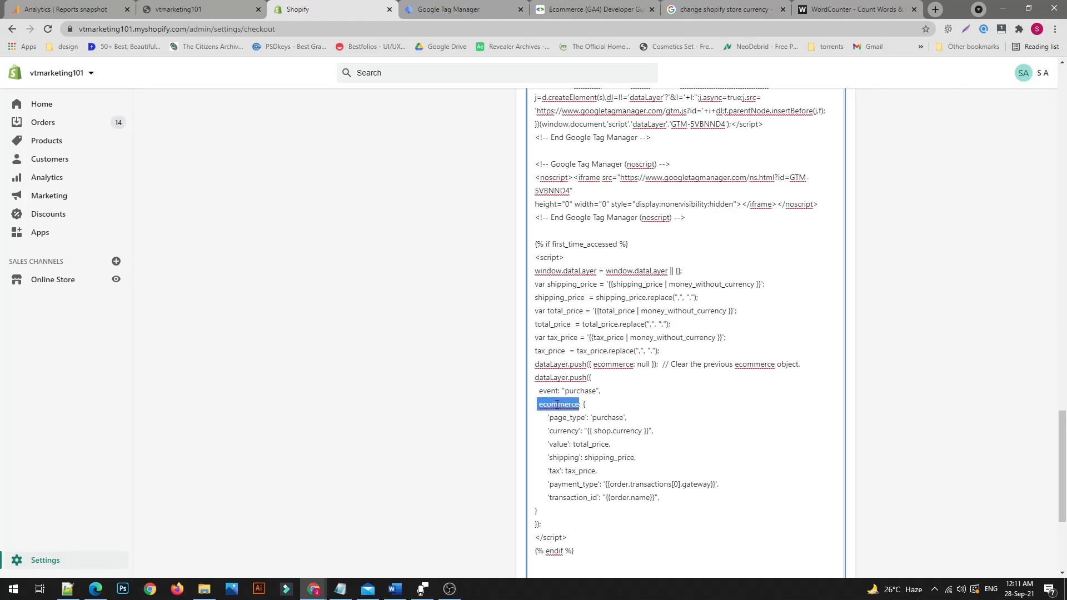
pyautogui.click(450, 10)
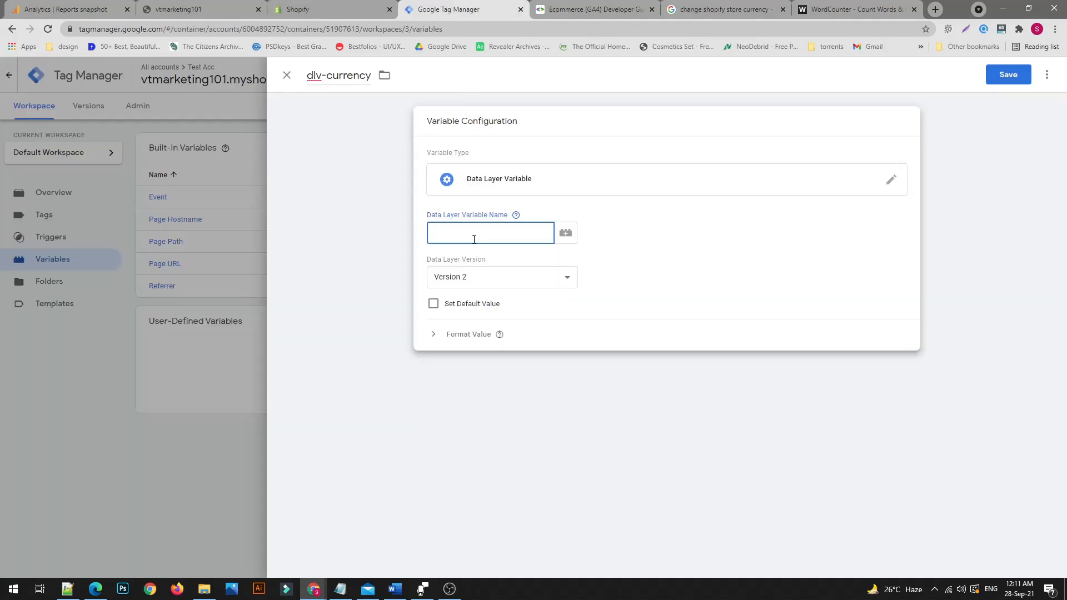
pyautogui.hotkey('ctrl', 'v')
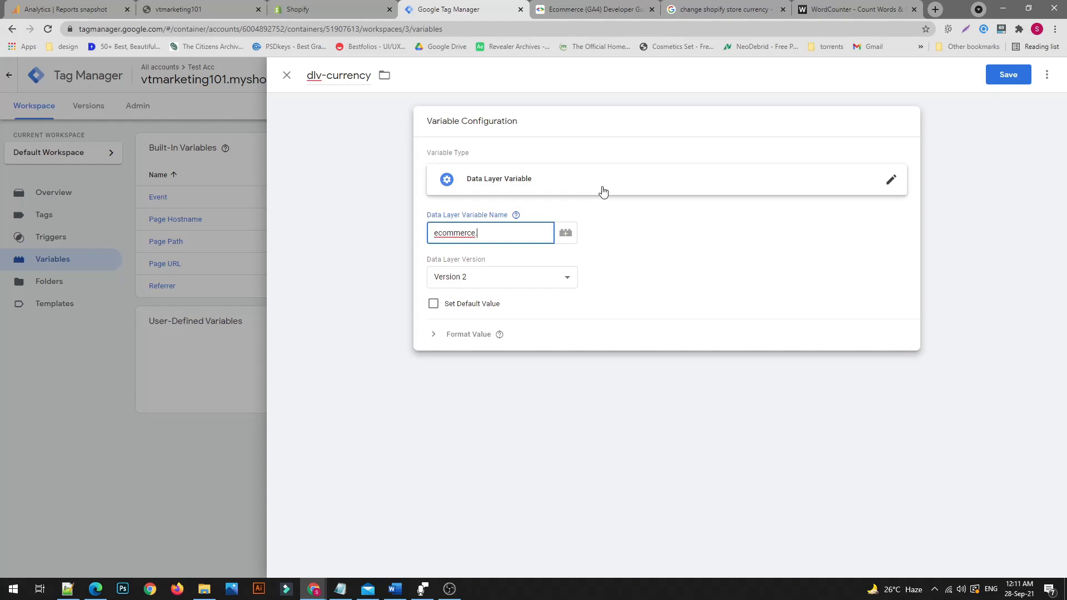
pyautogui.write('currency')
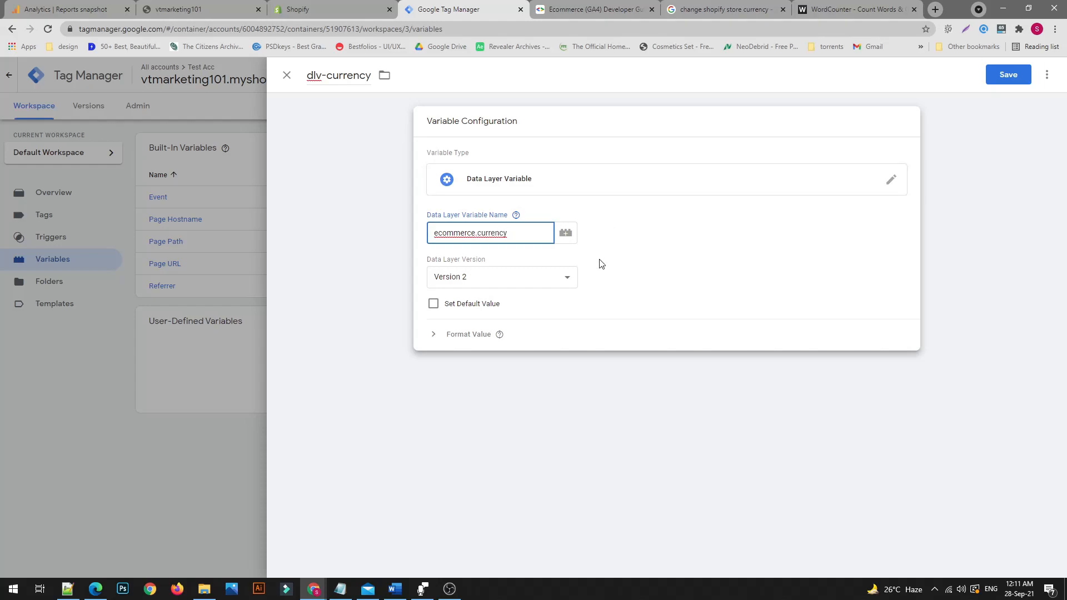
pyautogui.click(1008, 78)
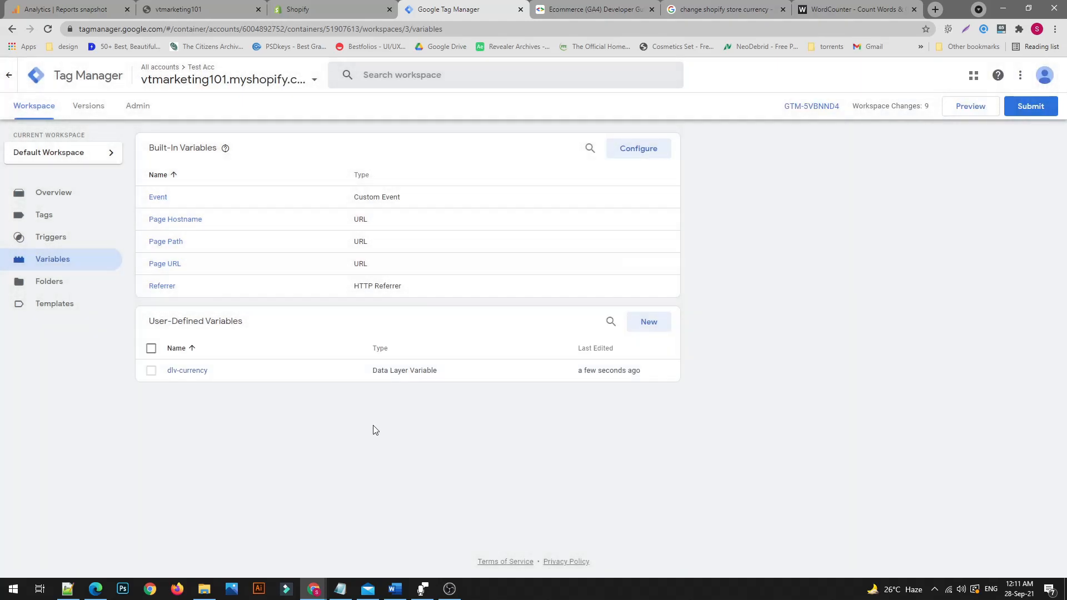
# Start another user-defined variable, and select the key name value in the Shopify script's ecommerce object
pyautogui.click(646, 329)
pyautogui.click(597, 8)
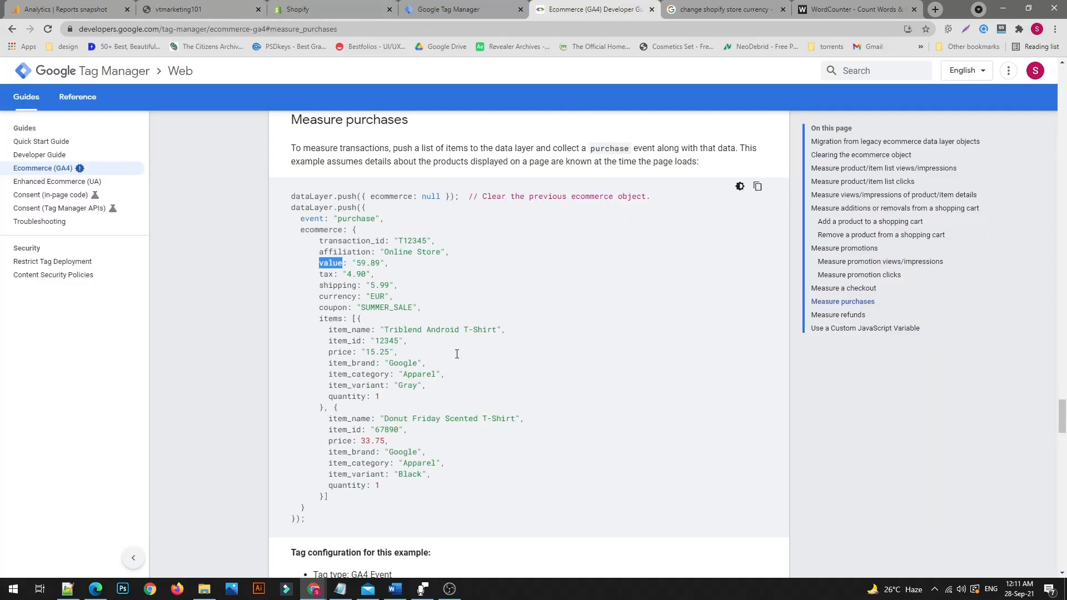
pyautogui.click(330, 8)
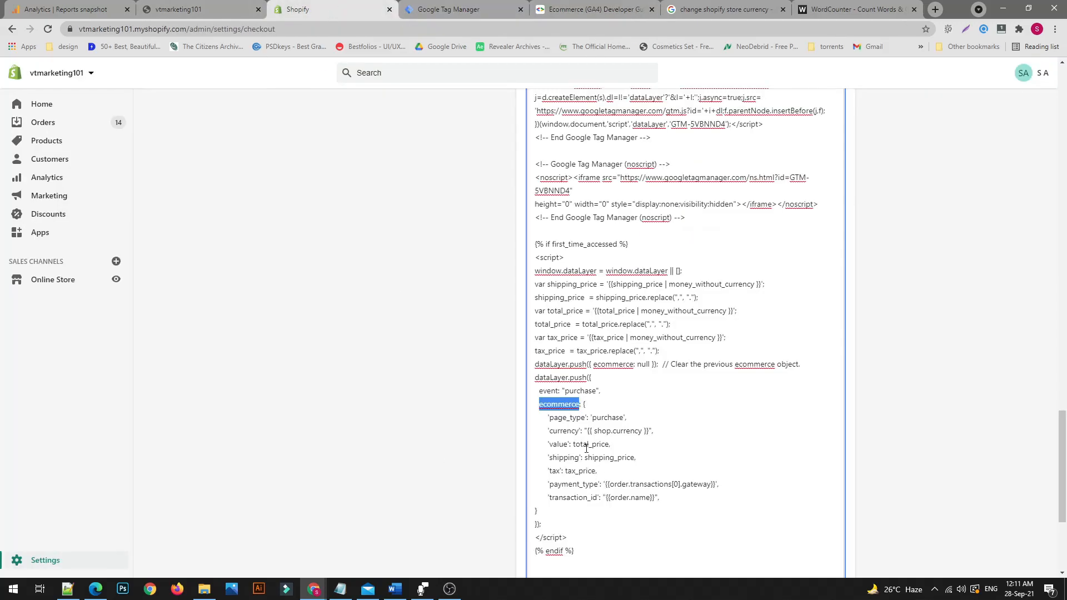
pyautogui.click(577, 430)
pyautogui.moveTo(567, 445); pyautogui.dragTo(549, 445)
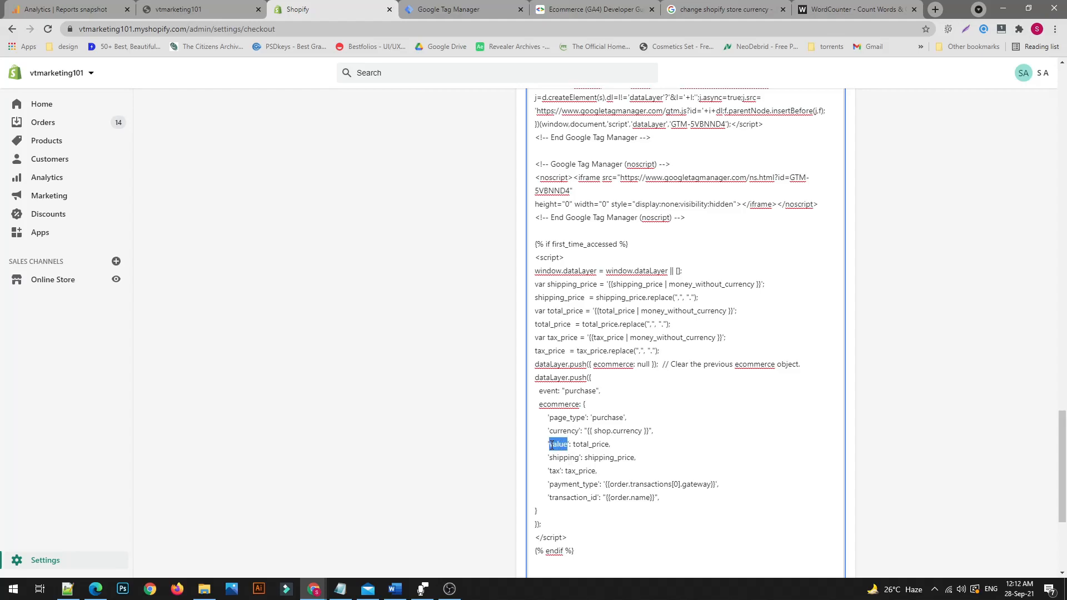
# Return to Google Tag Manager and name the new variable dlv-value
pyautogui.click(453, 9)
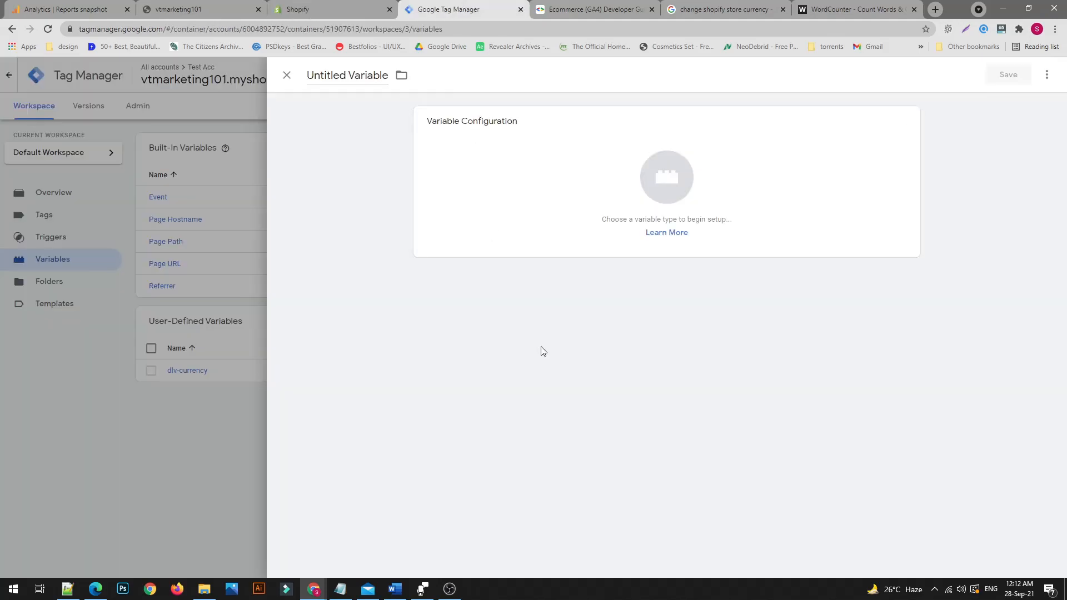
pyautogui.click(638, 185)
pyautogui.click(564, 195)
pyautogui.click(353, 76)
pyautogui.write('dlv-value')
# Make dlv-value a Data Layer Variable with the data layer variable name ecommerce.value and save it
pyautogui.click(666, 149)
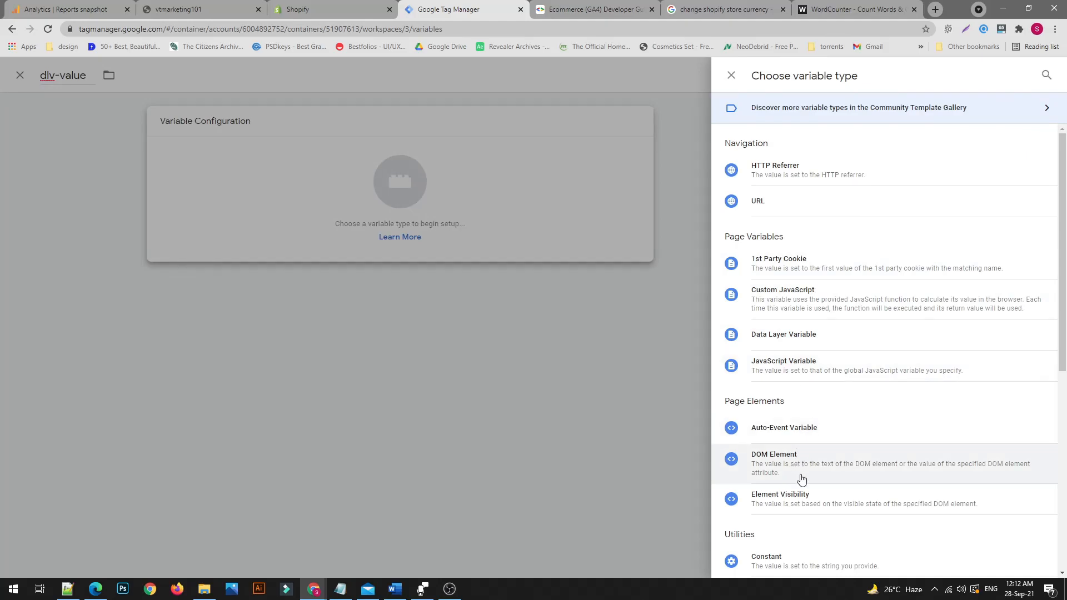
pyautogui.click(808, 335)
pyautogui.click(490, 230)
pyautogui.write('ecommerce.value')
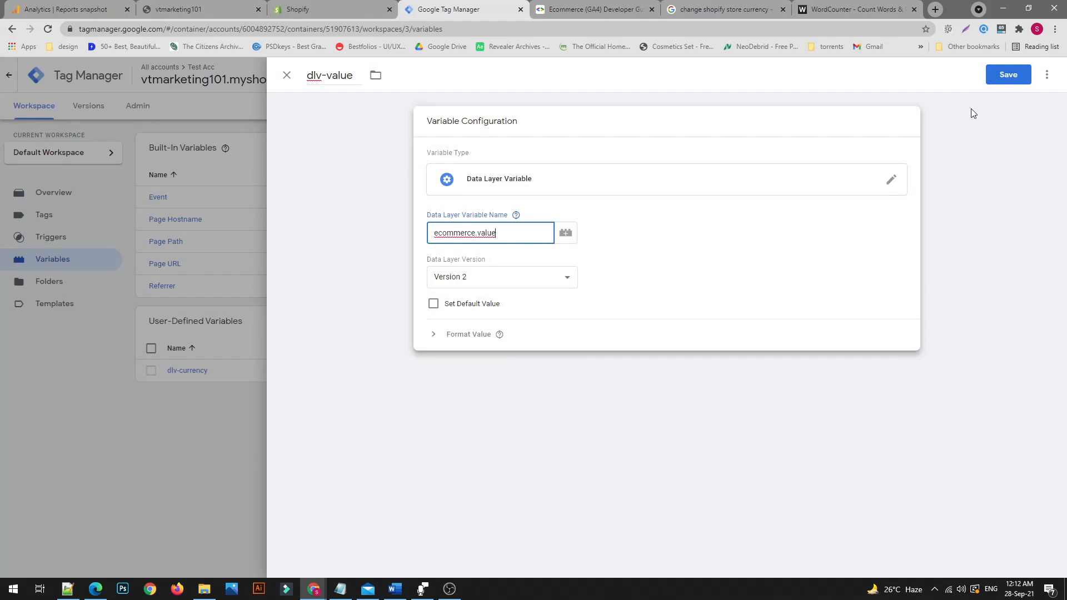
pyautogui.click(1003, 76)
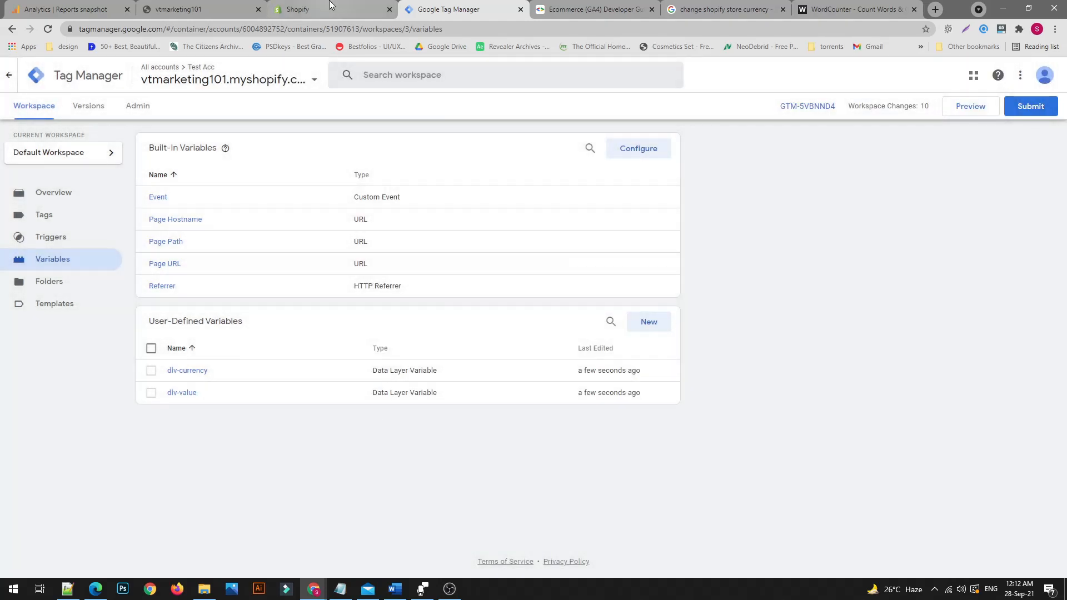
# Copy the key name transaction_id from the ecommerce object in the Shopify order status page script
pyautogui.click(330, 4)
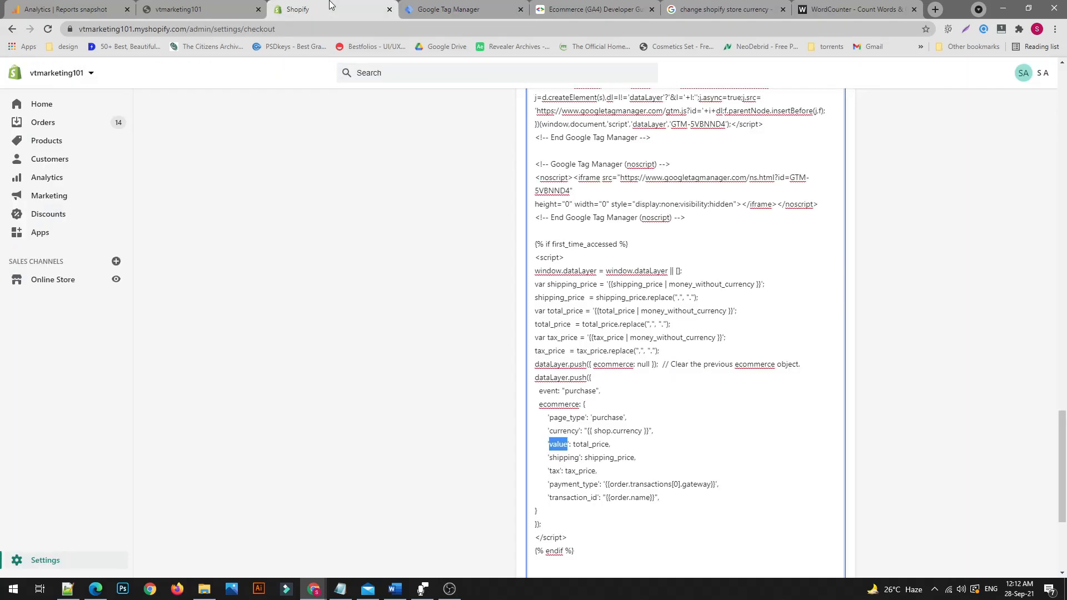
pyautogui.click(565, 472)
pyautogui.hotkey('shift', 'Left')
pyautogui.hotkey('shift', 'Left')
pyautogui.hotkey('shift', 'Left')
pyautogui.hotkey('shift', 'Left')
pyautogui.hotkey('shift', 'Left')
pyautogui.hotkey('shift', 'Left')
pyautogui.hotkey('shift', 'Left')
pyautogui.hotkey('shift', 'Left')
pyautogui.hotkey('shift', 'Left')
pyautogui.hotkey('shift', 'Left')
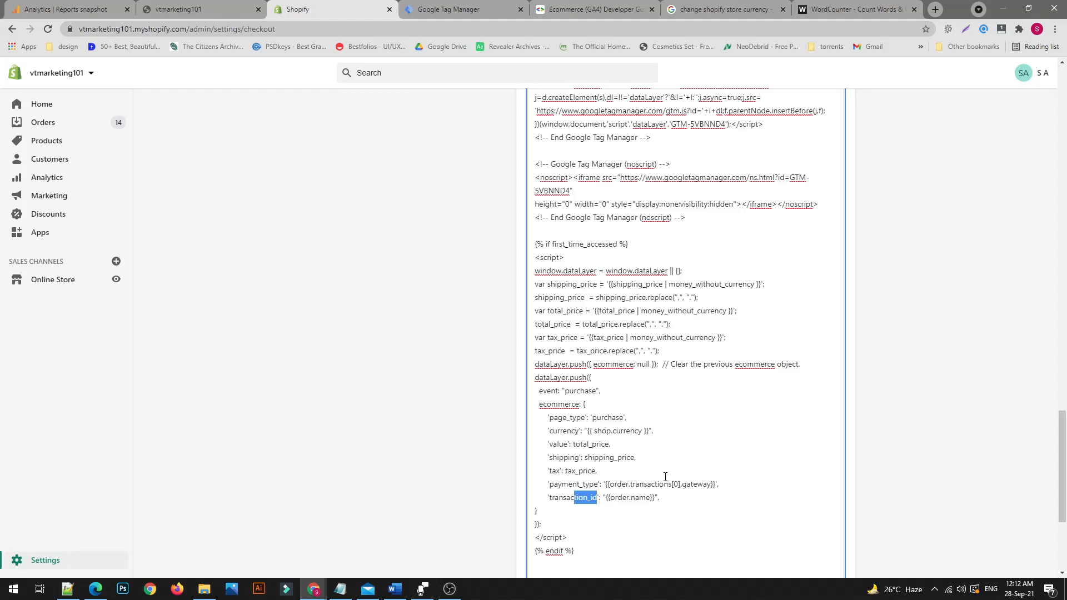
pyautogui.hotkey('shift', 'Left')
pyautogui.hotkey('shift', 'Left')
pyautogui.hotkey('shift', 'Left')
pyautogui.hotkey('shift', 'Left')
pyautogui.hotkey('shift', 'Left')
pyautogui.hotkey('ctrl', 'c')
# Start a new user-defined variable in Google Tag Manager and name it dlv-transaction_id
pyautogui.click(446, 9)
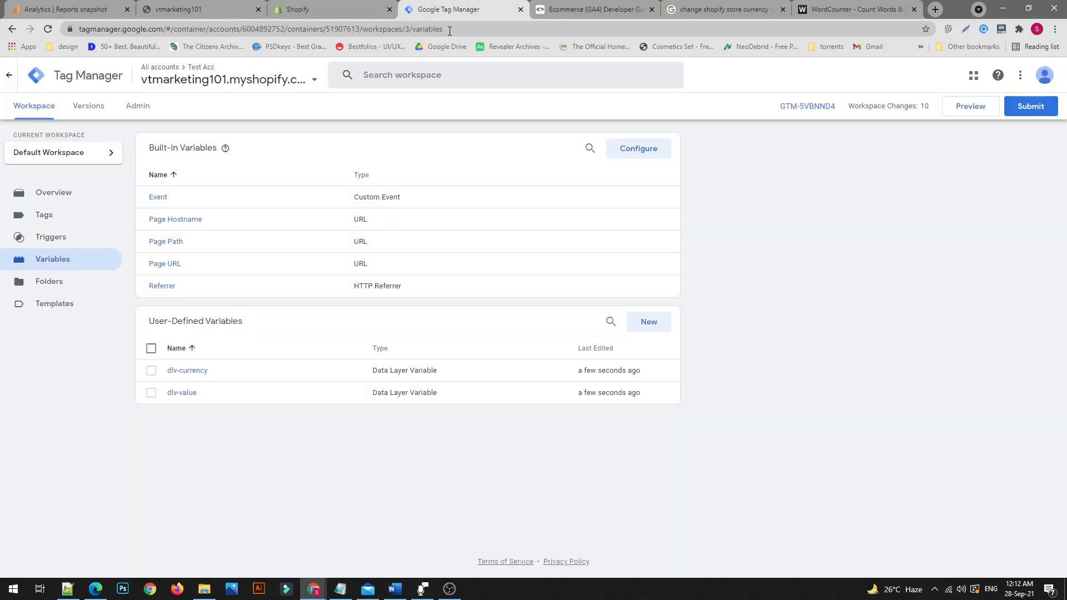
pyautogui.click(646, 321)
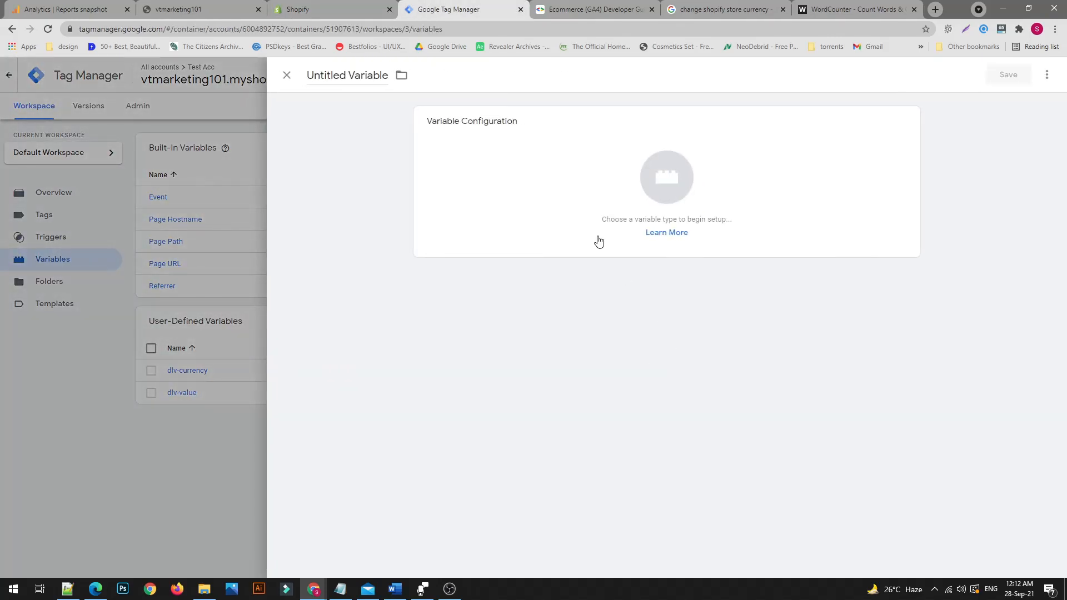
pyautogui.click(349, 77)
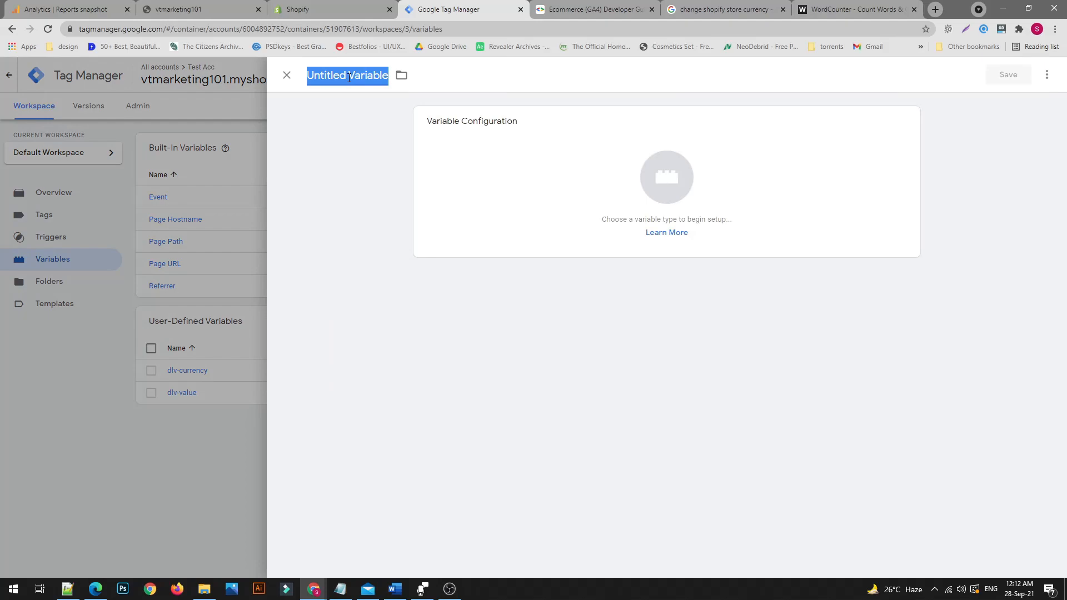
pyautogui.write('dlv-')
pyautogui.hotkey('ctrl', 'v')
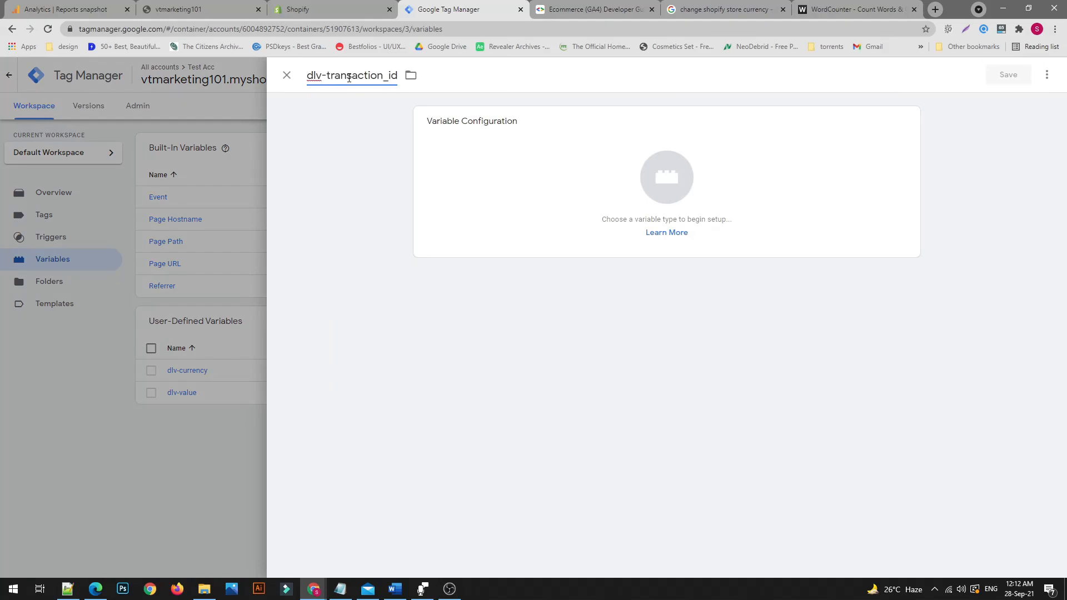
# Make dlv-transaction_id a Data Layer Variable with the data layer variable name ecommerce.transaction_id and save it
pyautogui.click(679, 195)
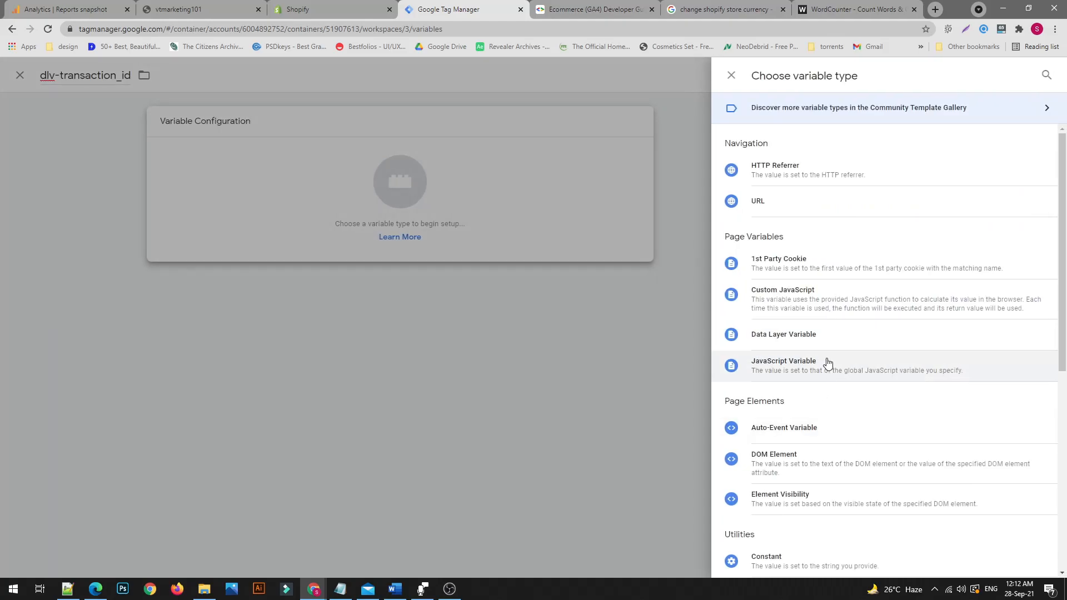
pyautogui.click(816, 336)
pyautogui.click(499, 229)
pyautogui.write('ecom')
pyautogui.write('merce')
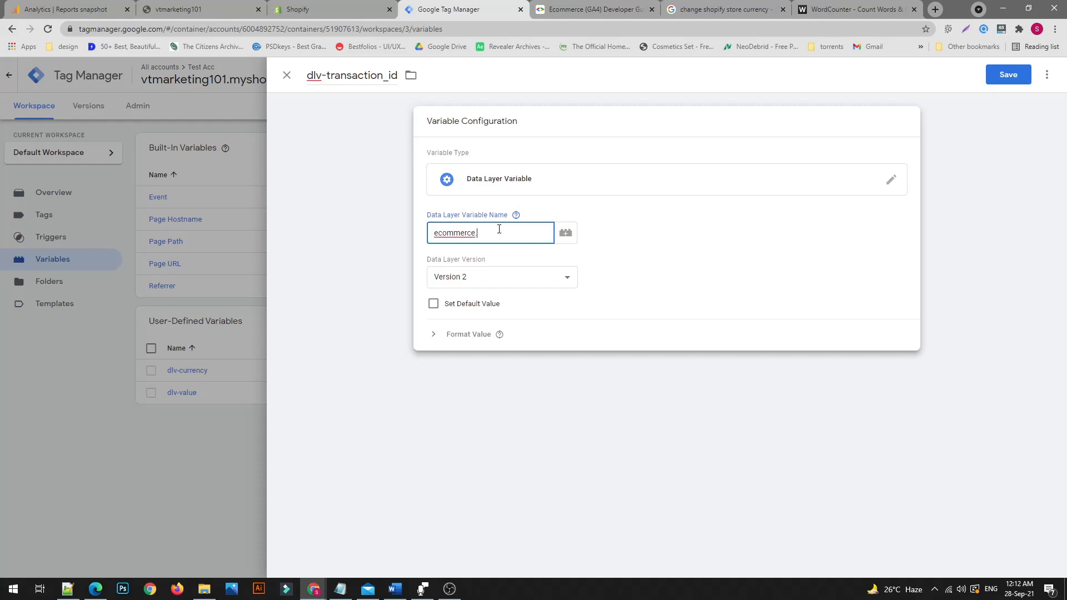
pyautogui.write('.')
pyautogui.hotkey('ctrl', 'v')
pyautogui.click(1008, 74)
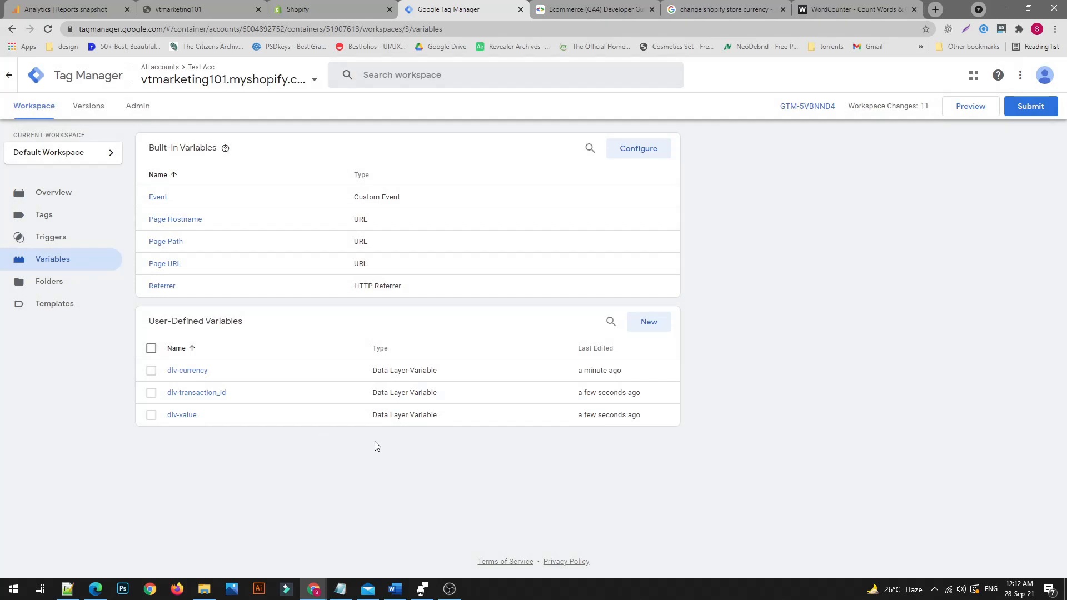
# Start a new trigger in the Tag Manager workspace and name it GA4-ecommerce event
pyautogui.click(61, 239)
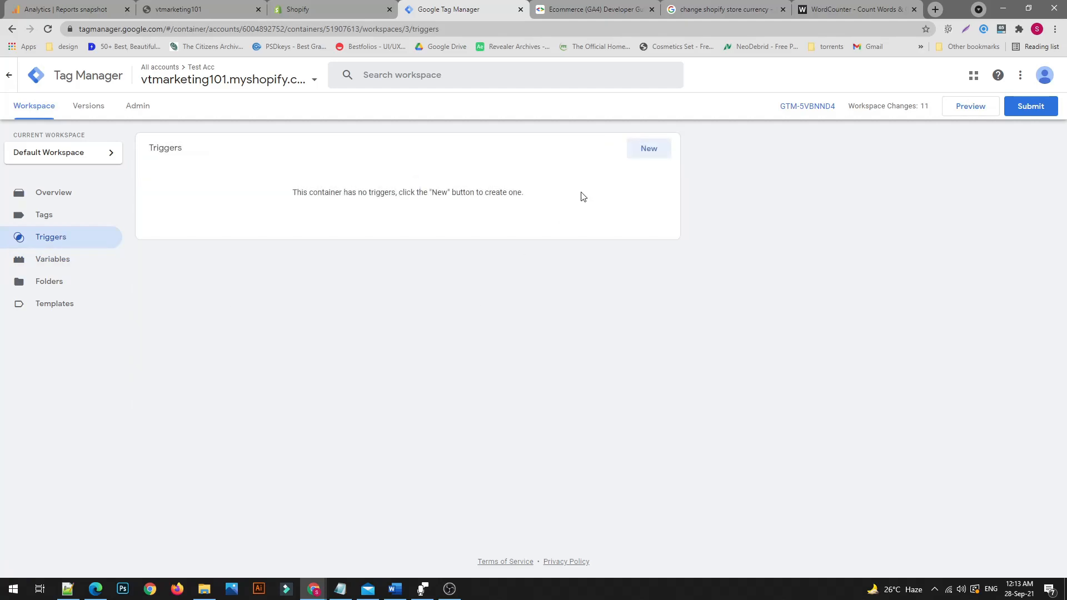
pyautogui.click(648, 148)
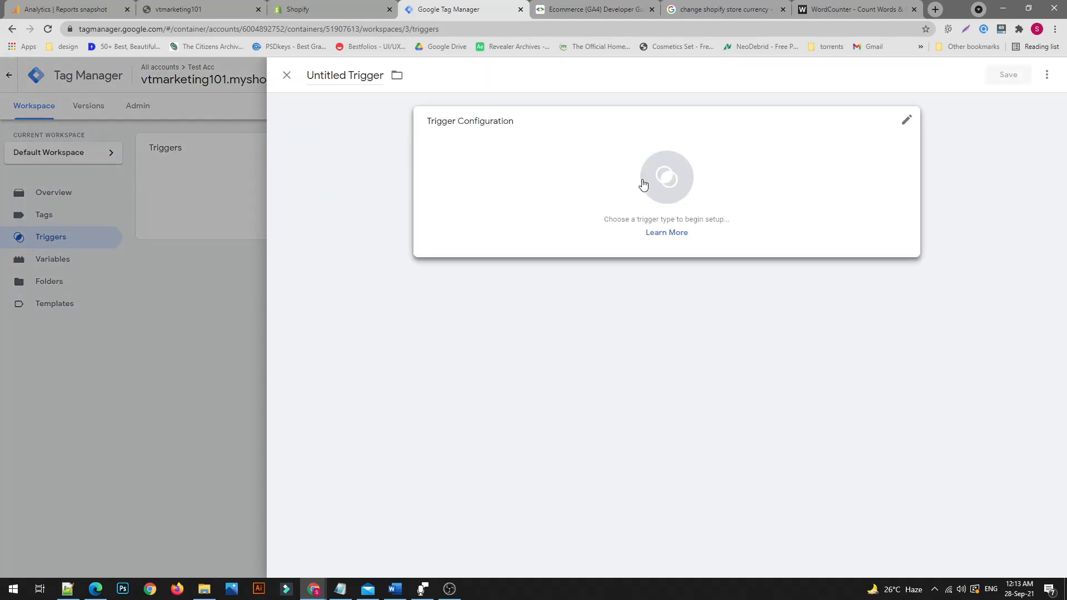
pyautogui.click(638, 184)
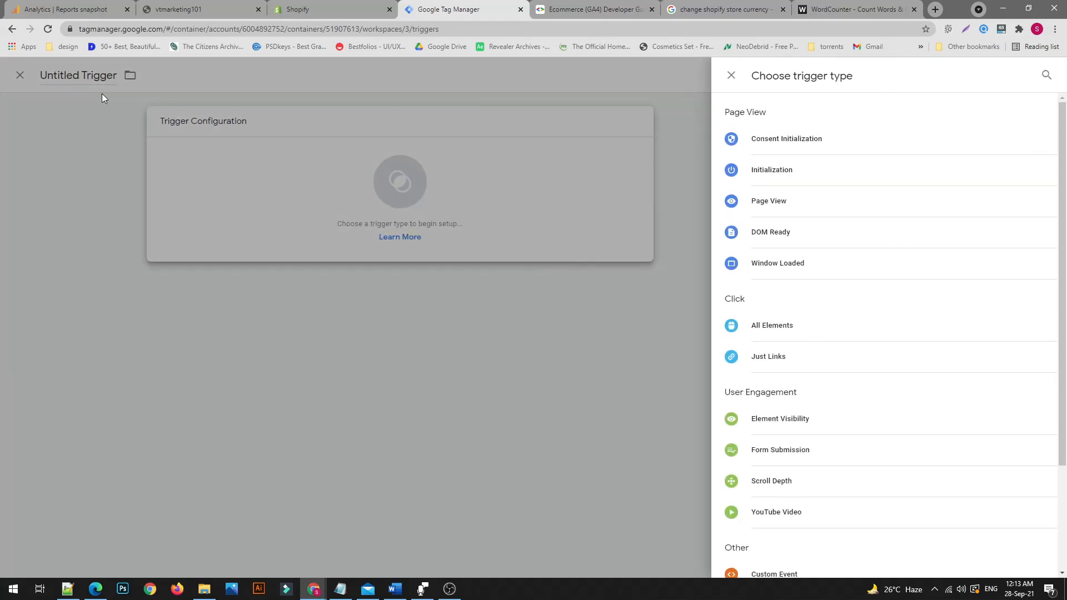
pyautogui.click(271, 208)
pyautogui.tripleClick(340, 83)
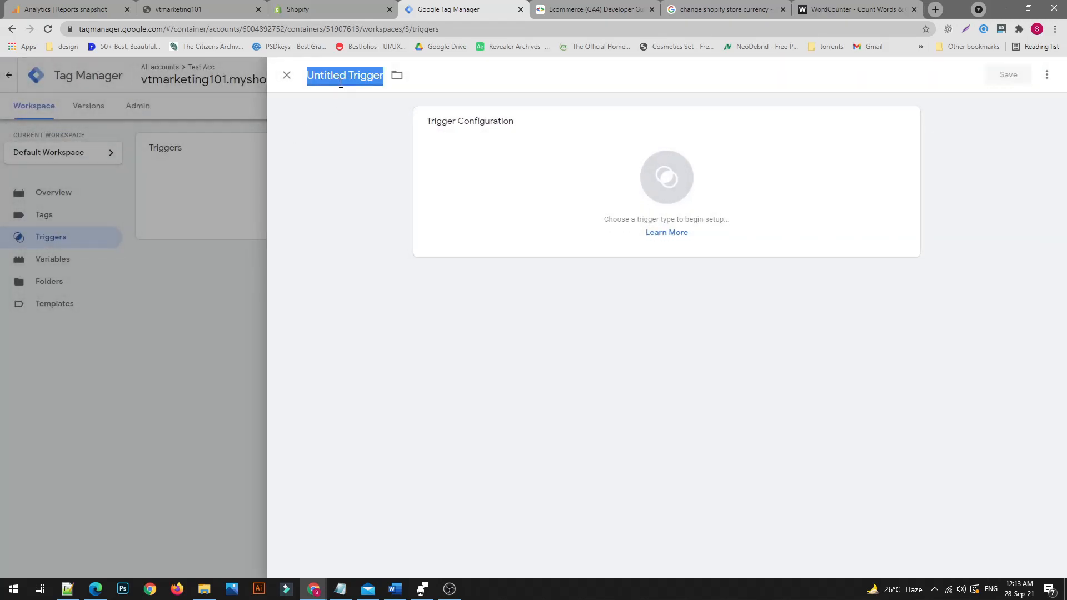
pyautogui.write('ga')
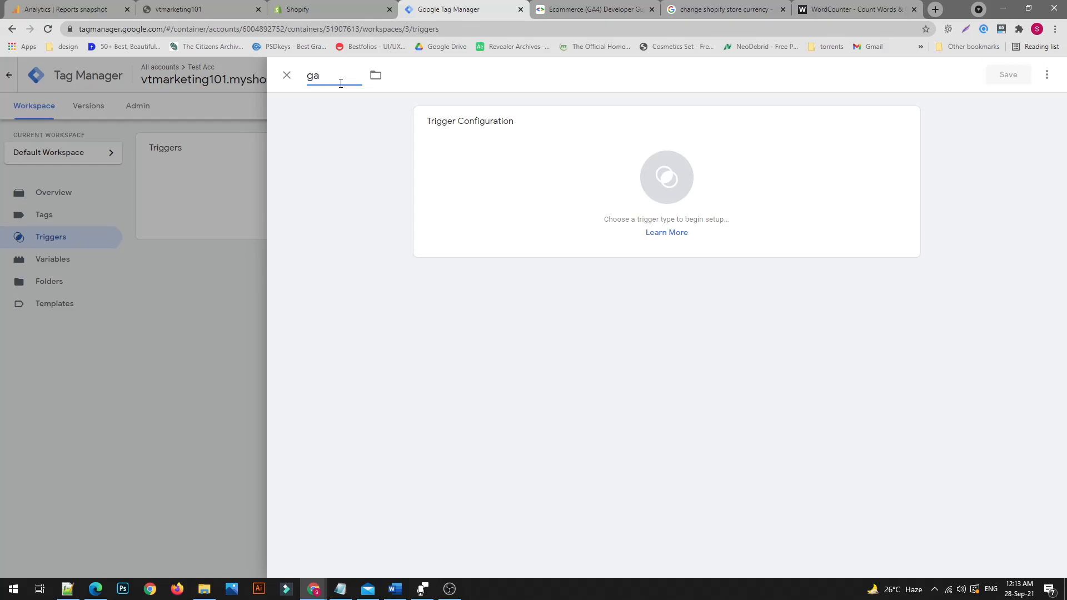
pyautogui.write('4-ecommerce evet')
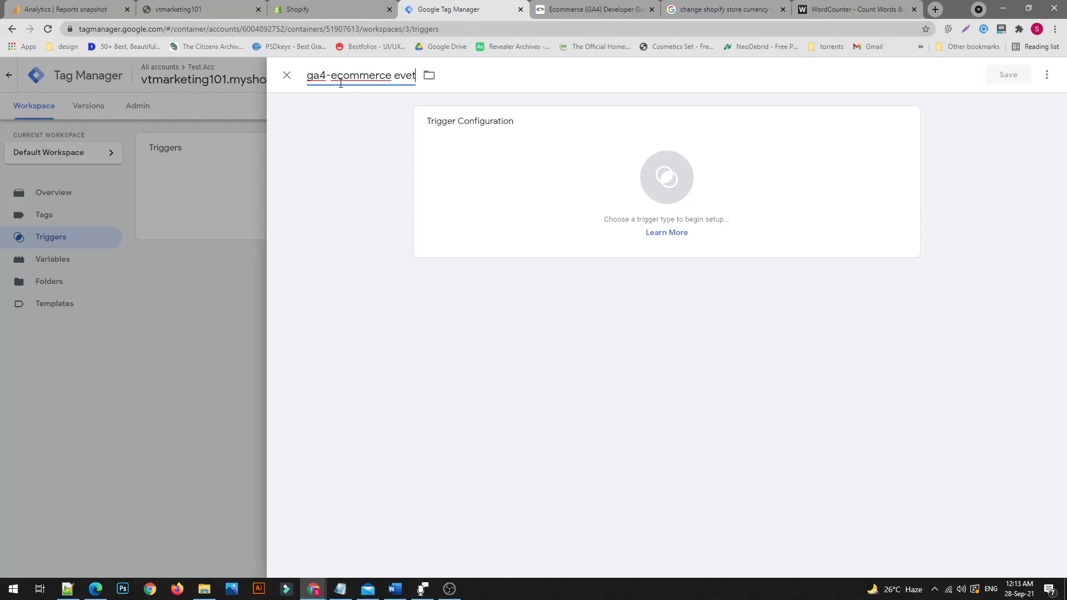
pyautogui.press('BackSpace')
pyautogui.write('nt')
pyautogui.hotkey('shift', 'Home')
pyautogui.write('GA')
# Set the trigger type of GA4-ecommerce event to Custom Event
pyautogui.click(664, 179)
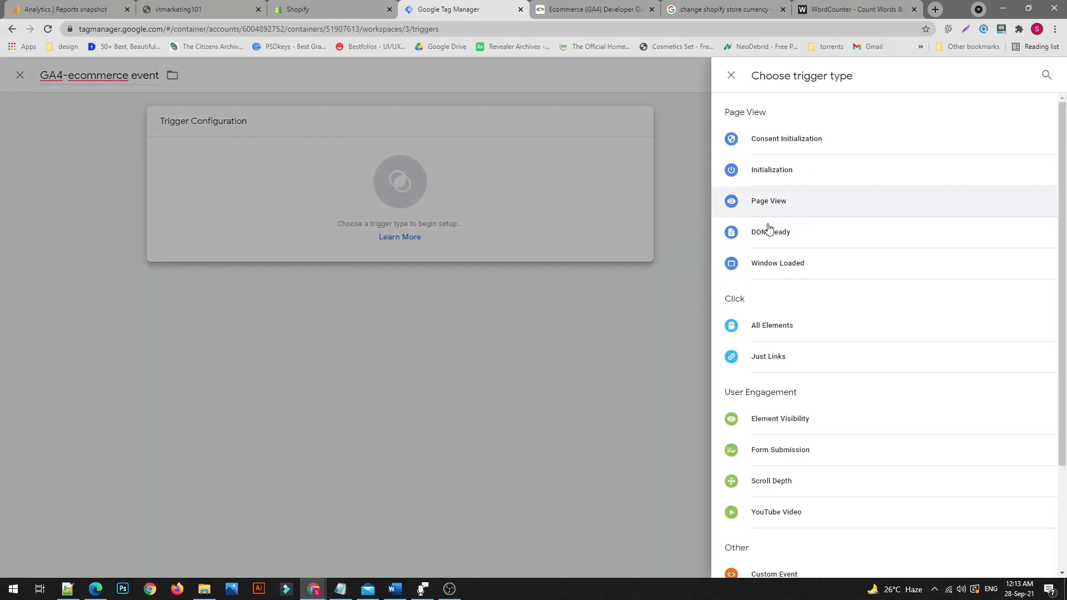
pyautogui.scroll(-3, 806, 439)
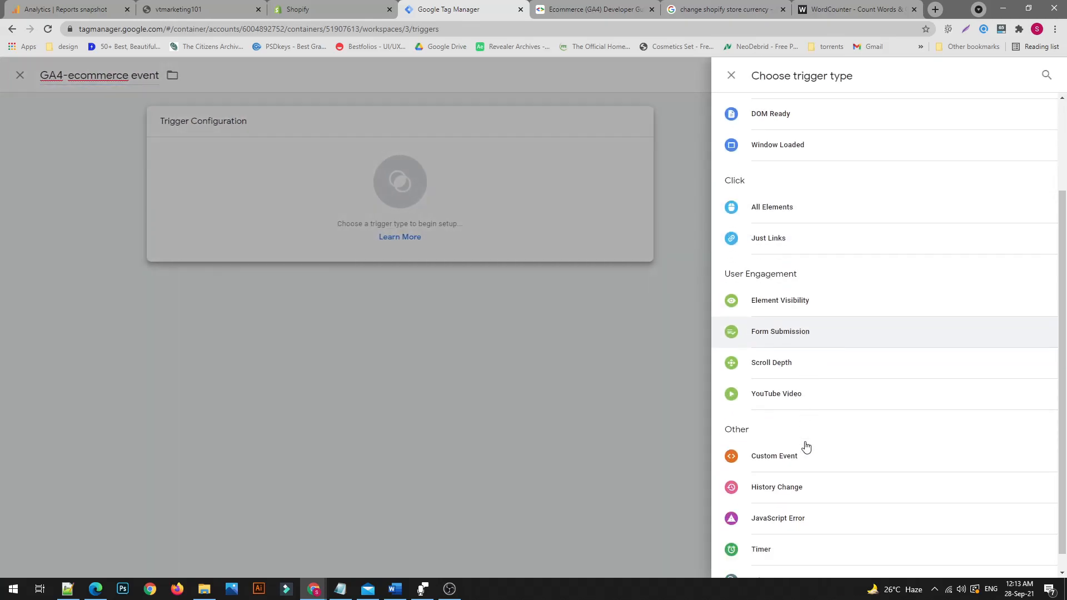
pyautogui.scroll(3, 805, 445)
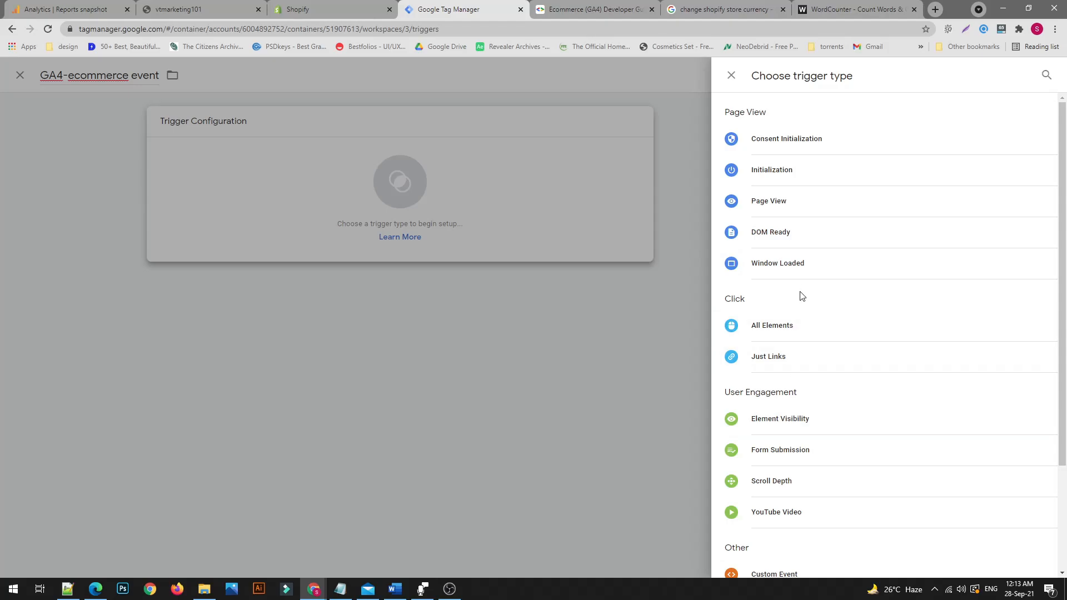
pyautogui.scroll(-3, 780, 413)
pyautogui.click(779, 437)
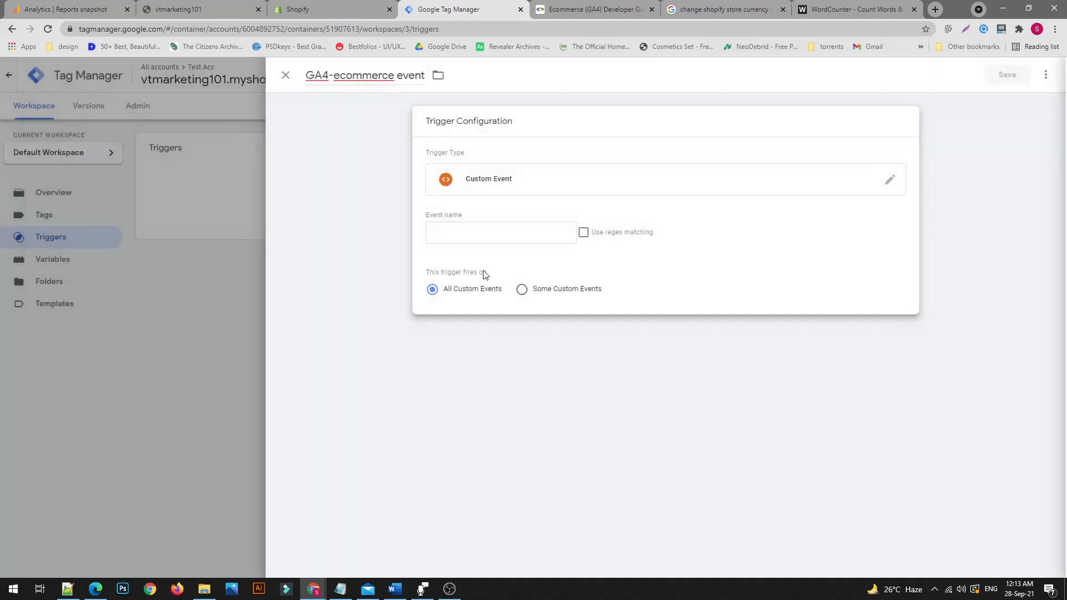
pyautogui.click(498, 230)
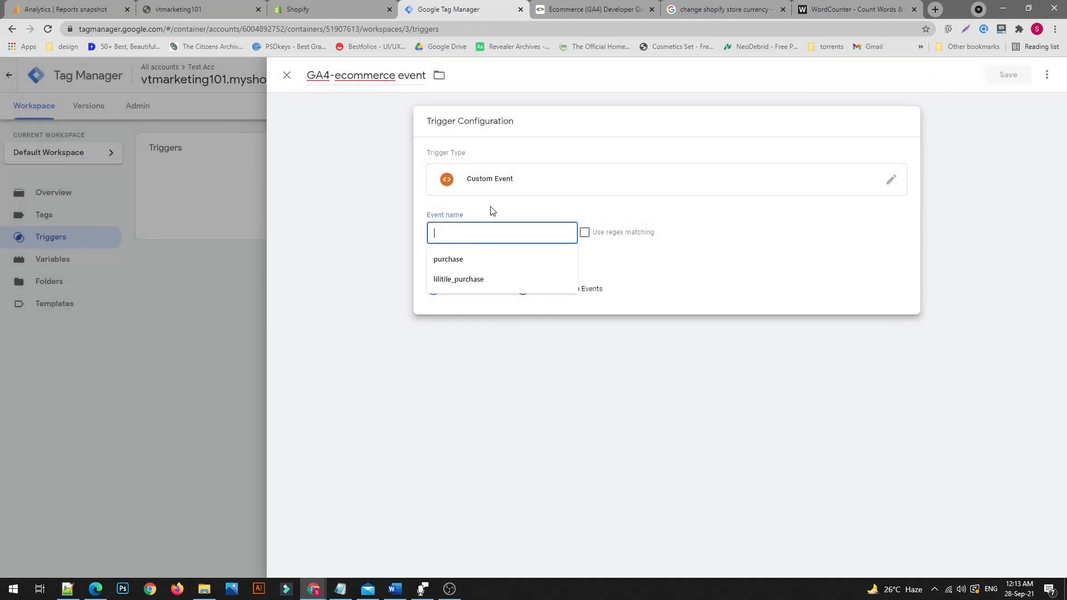
# Copy the event name purchase from the dataLayer.push call in the Shopify order status page script
pyautogui.click(303, 10)
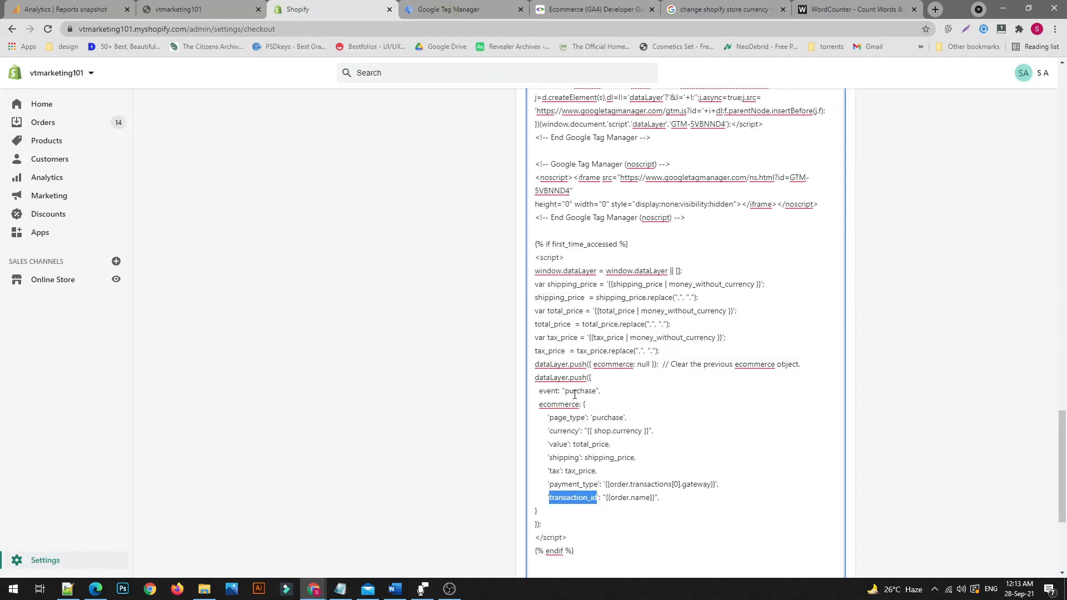
pyautogui.click(593, 392)
pyautogui.hotkey('shift', 'Left')
pyautogui.hotkey('shift', 'Left')
pyautogui.hotkey('shift', 'Left')
pyautogui.hotkey('shift', 'Left')
pyautogui.hotkey('shift', 'Left')
pyautogui.hotkey('shift', 'Left')
pyautogui.hotkey('shift', 'Left')
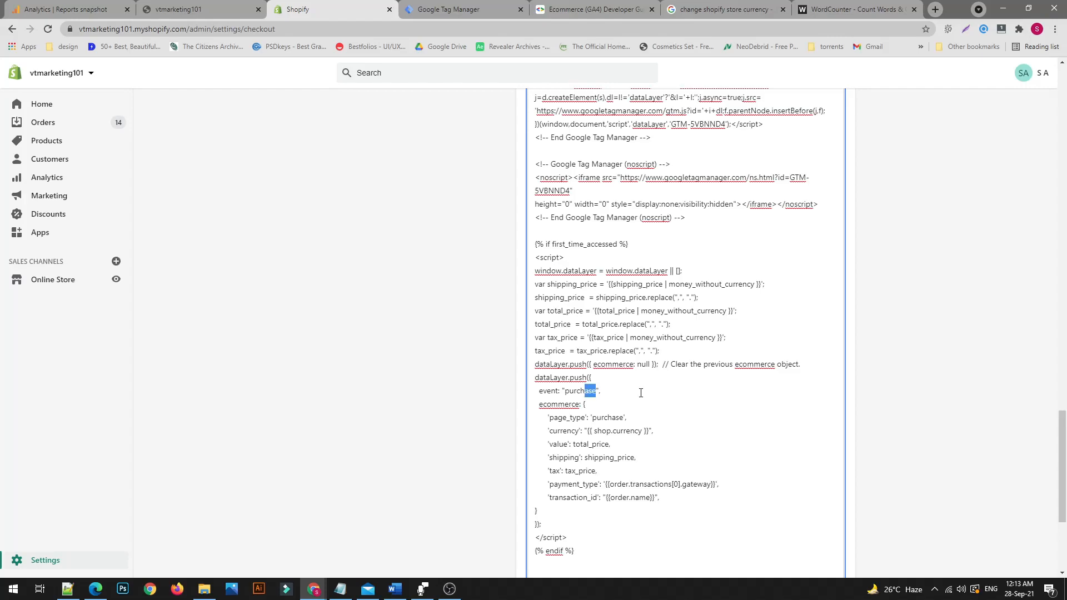
pyautogui.press('Right')
pyautogui.hotkey('shift', 'Left')
pyautogui.hotkey('shift', 'Left')
pyautogui.hotkey('shift', 'Left')
pyautogui.hotkey('shift', 'Left')
pyautogui.hotkey('shift', 'Left')
pyautogui.hotkey('shift', 'Left')
pyautogui.hotkey('shift', 'Left')
pyautogui.hotkey('shift', 'Left')
pyautogui.hotkey('ctrl', 'c')
# Back in Google Tag Manager, enter purchase as the custom event name and save the trigger
pyautogui.click(498, 13)
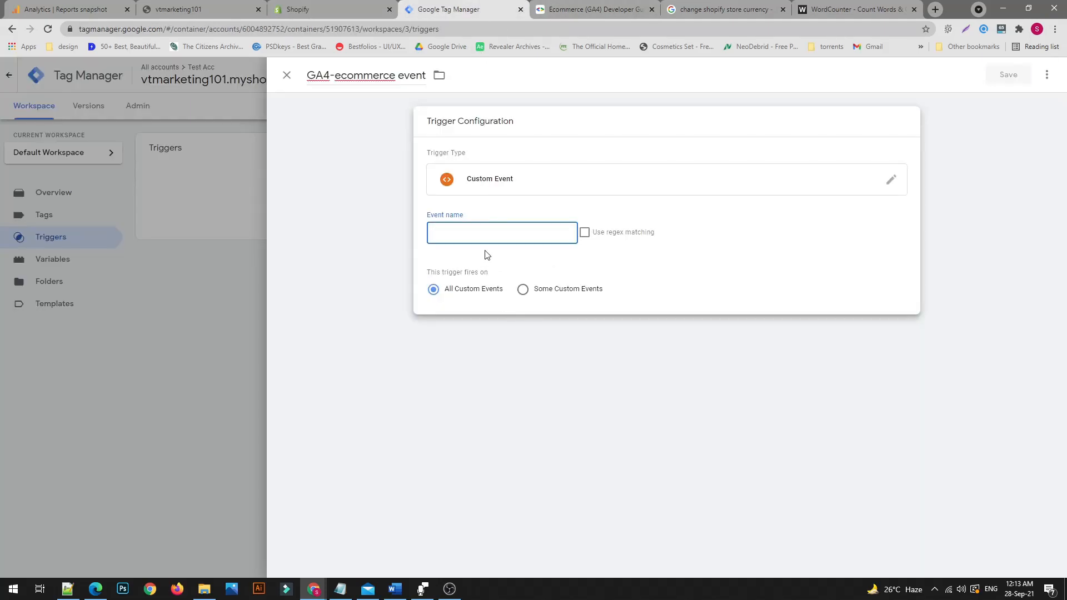
pyautogui.hotkey('ctrl', 'v')
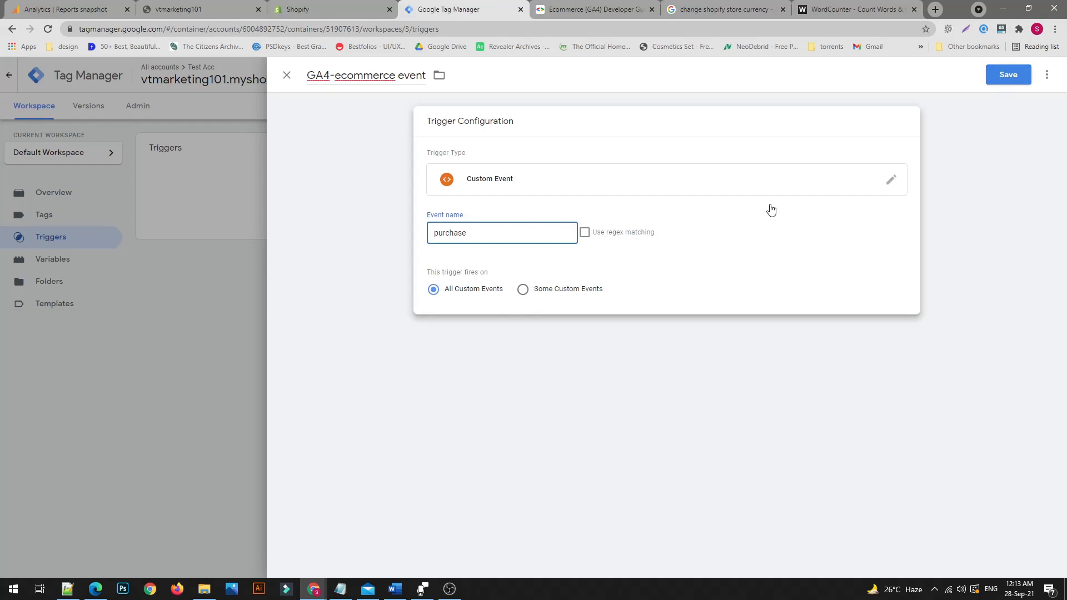
pyautogui.click(1007, 77)
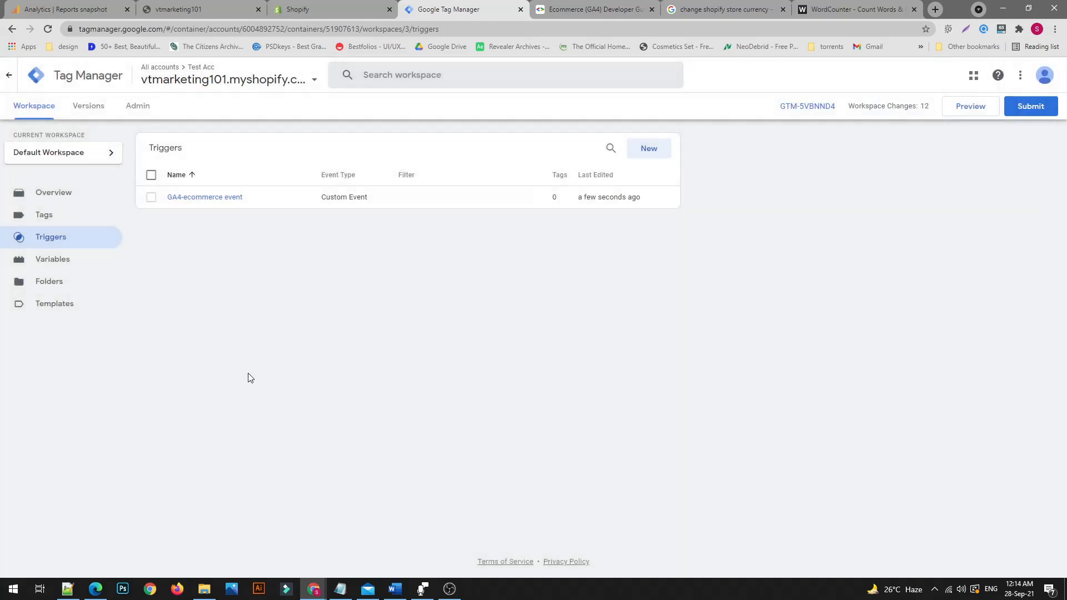
# Start a new tag in the workspace and name it GA4-Global Tag
pyautogui.click(62, 216)
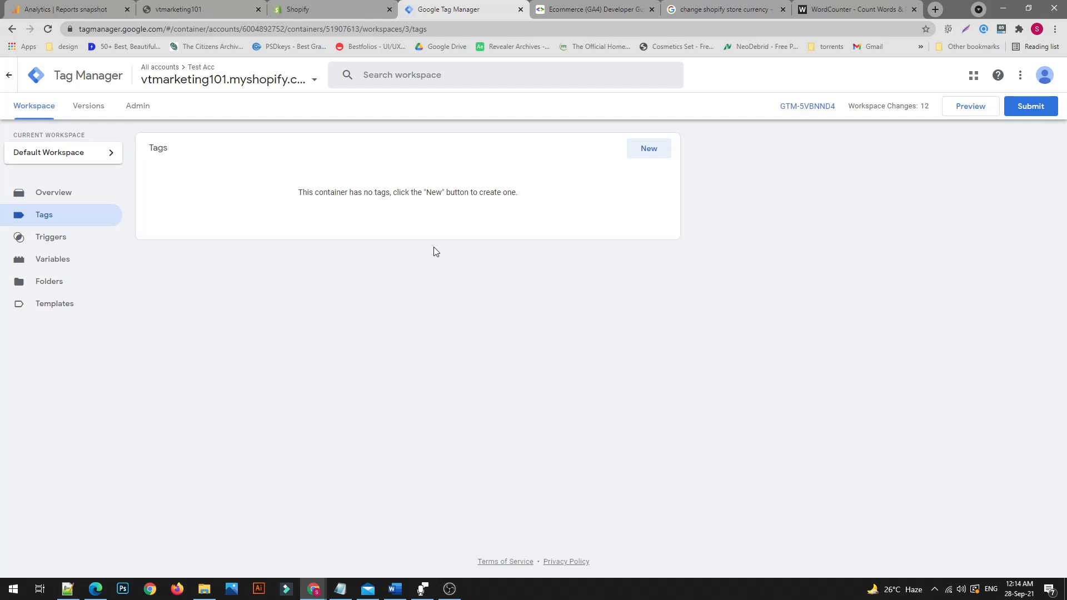
pyautogui.click(648, 149)
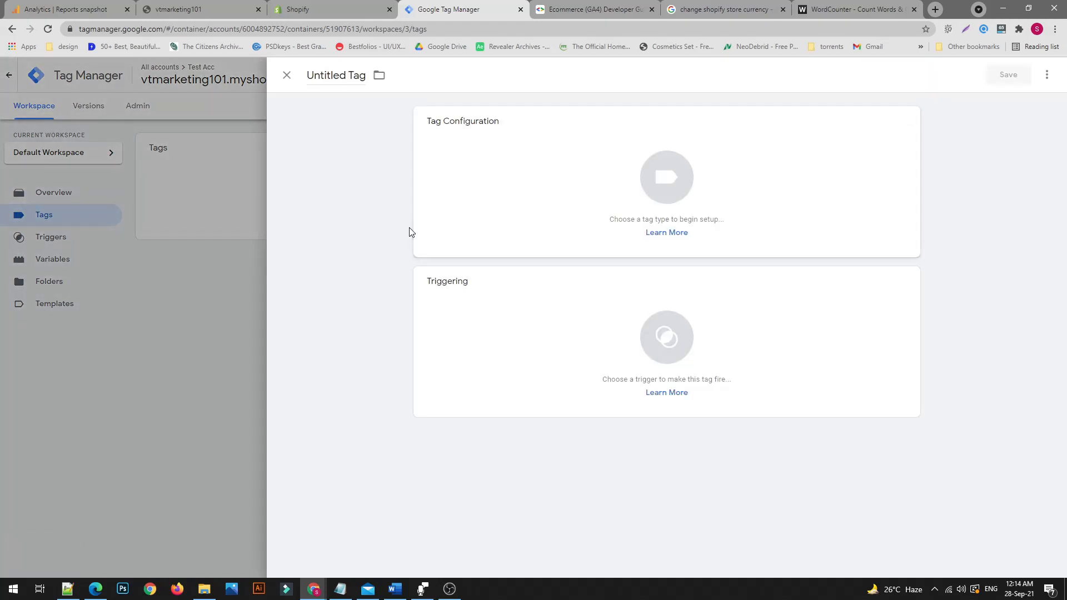
pyautogui.click(719, 201)
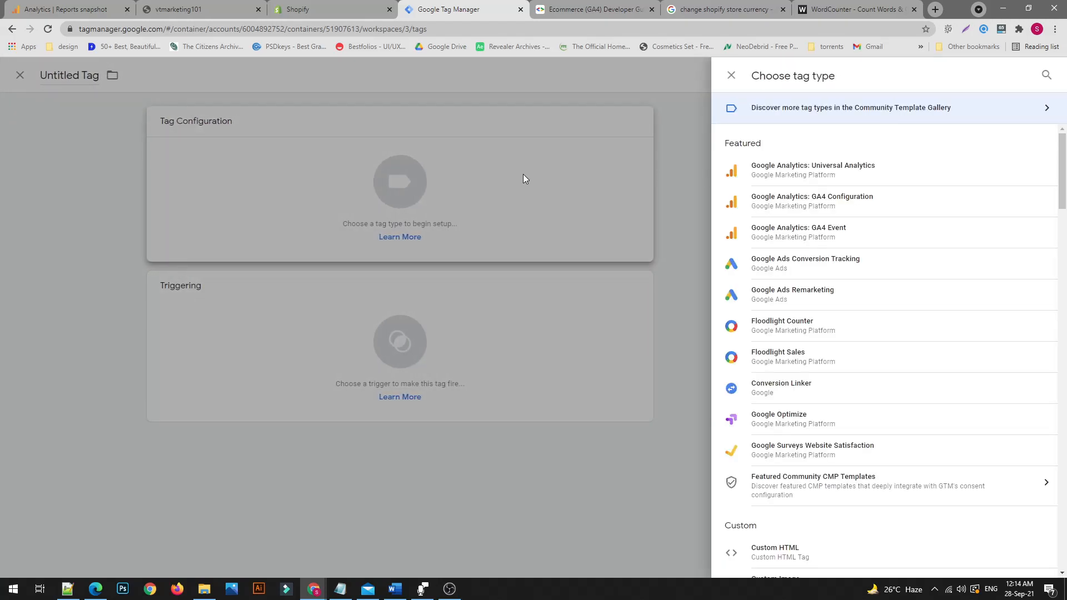
pyautogui.click(243, 165)
pyautogui.doubleClick(335, 76)
pyautogui.tripleClick(335, 76)
pyautogui.press('BackSpace')
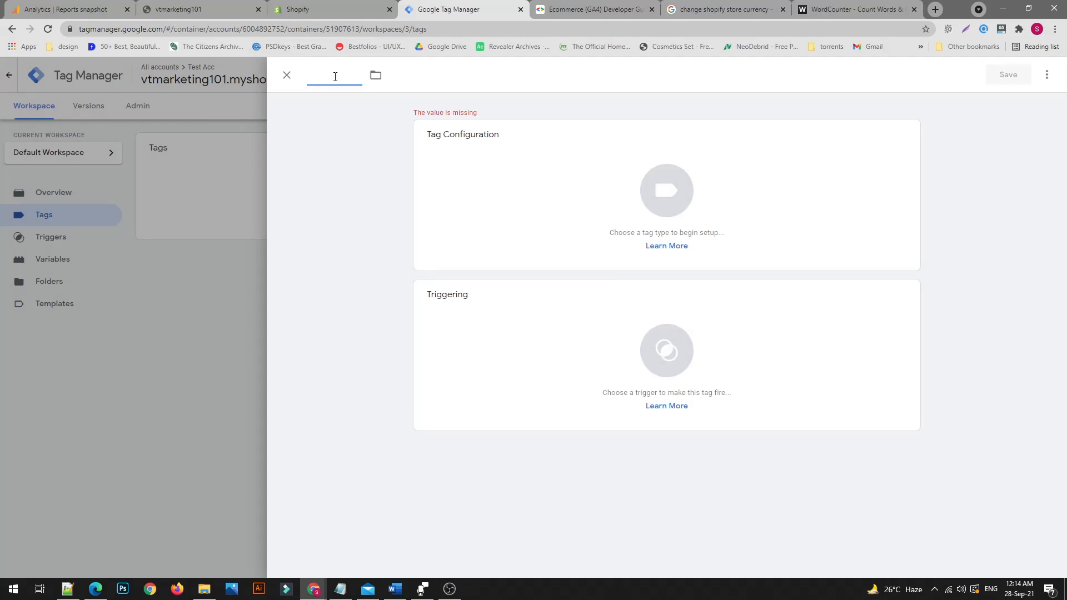
pyautogui.write('GA4-Global Tag')
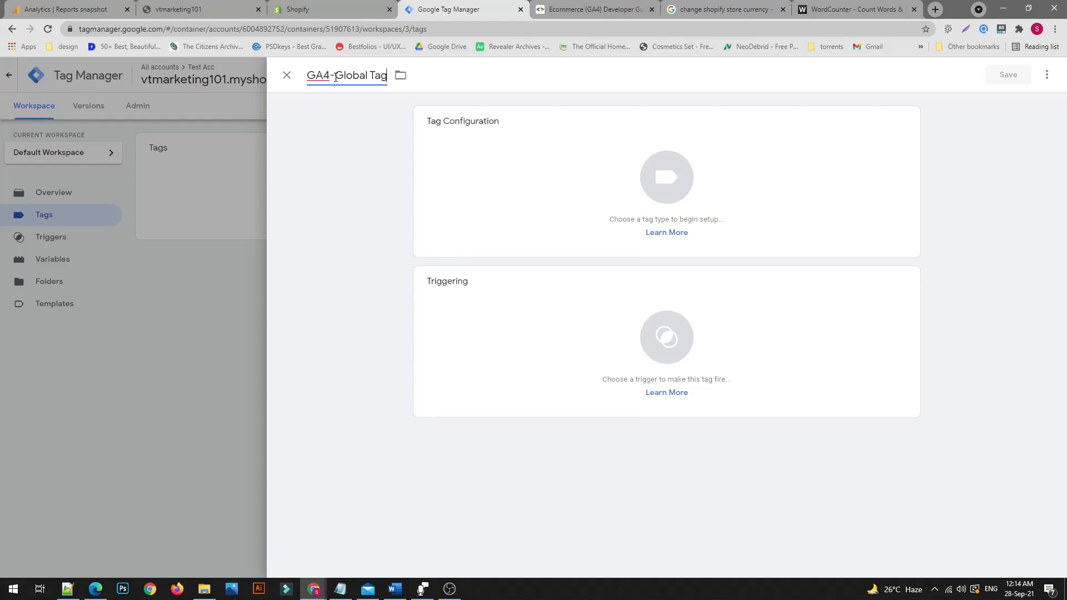
# Set the tag type of GA4-Global Tag to Google Analytics: GA4 Configuration
pyautogui.click(642, 175)
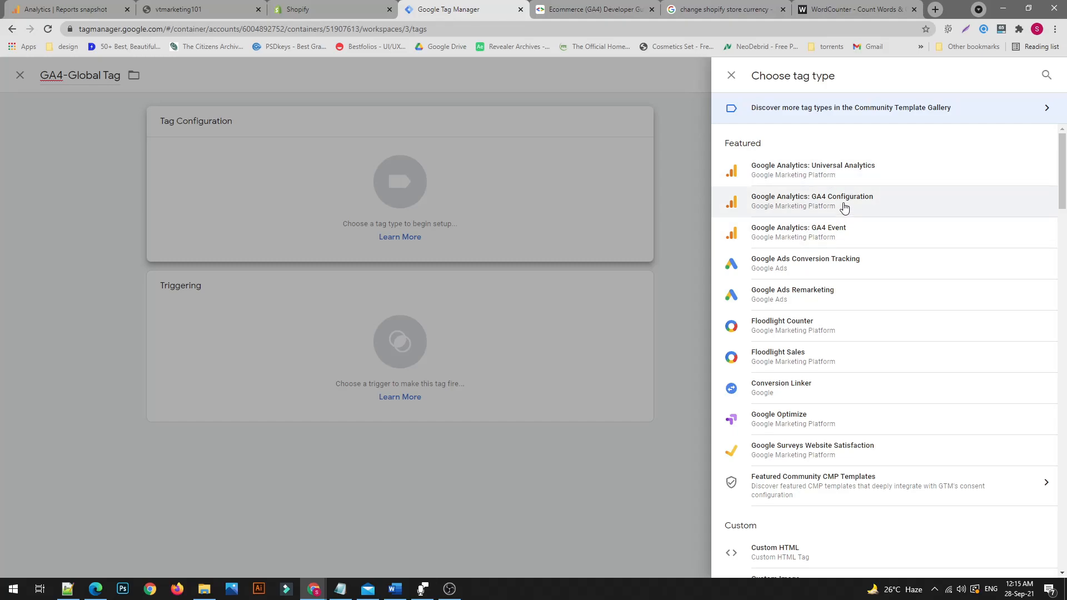
pyautogui.click(788, 205)
pyautogui.click(506, 237)
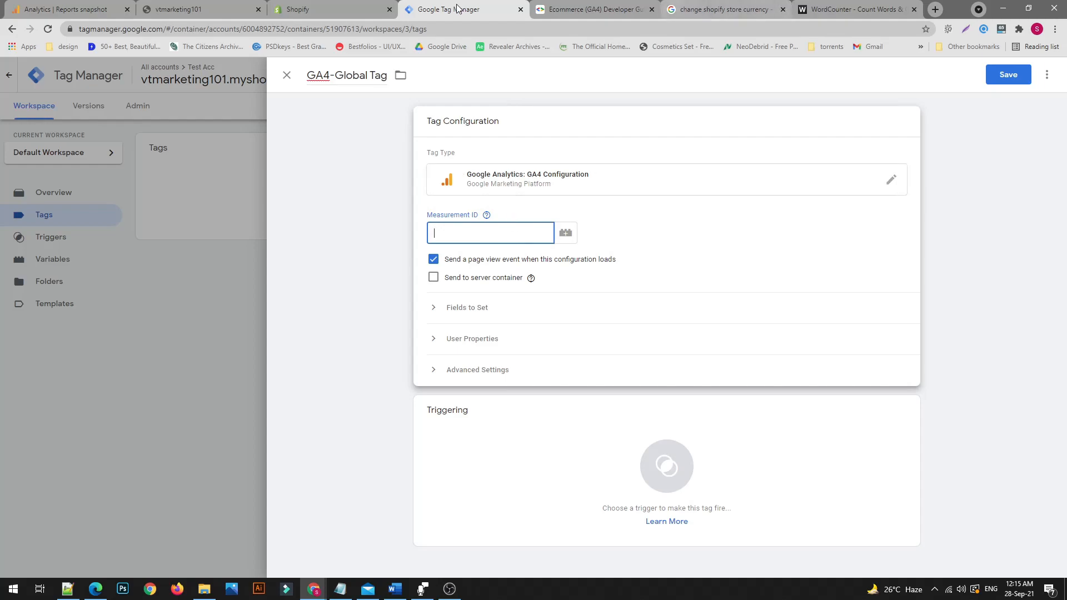
# Copy the measurement ID from the vtmarketing101 web data stream details in the Google Analytics property Test GA
pyautogui.click(76, 7)
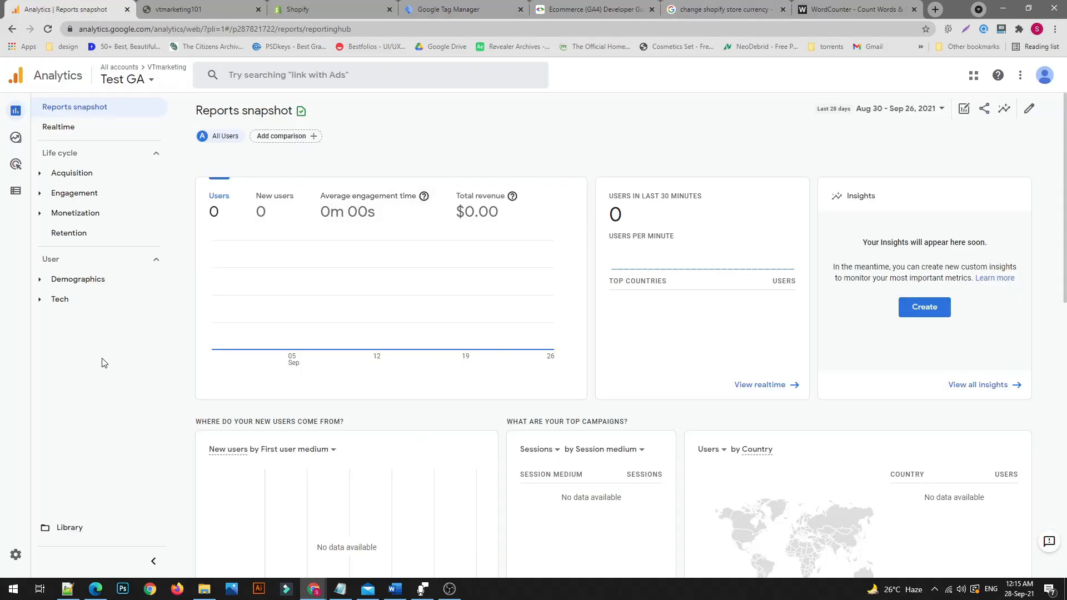
pyautogui.click(33, 552)
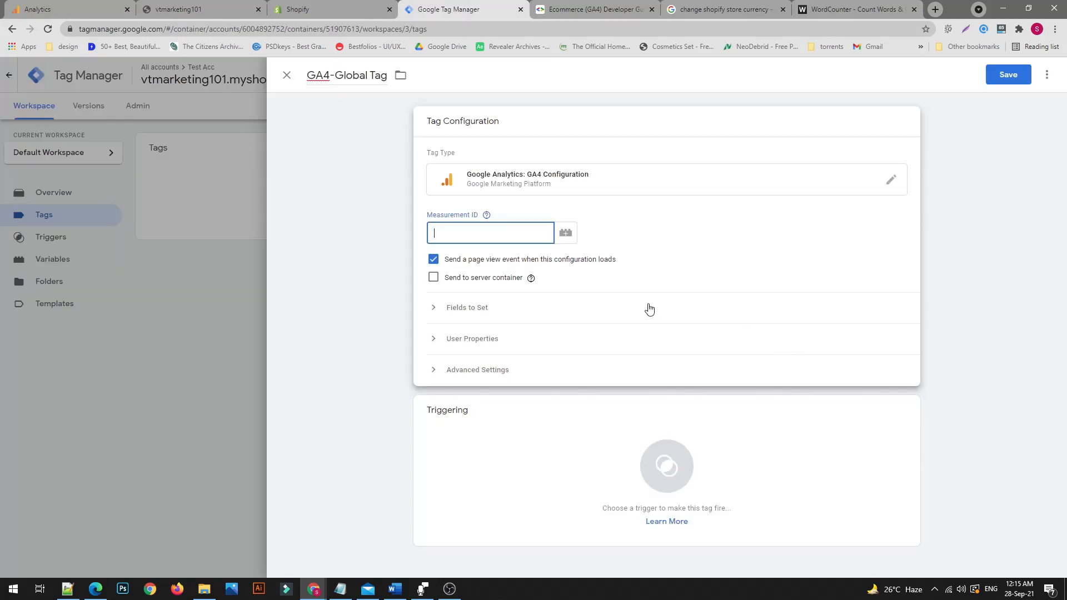
pyautogui.click(486, 214)
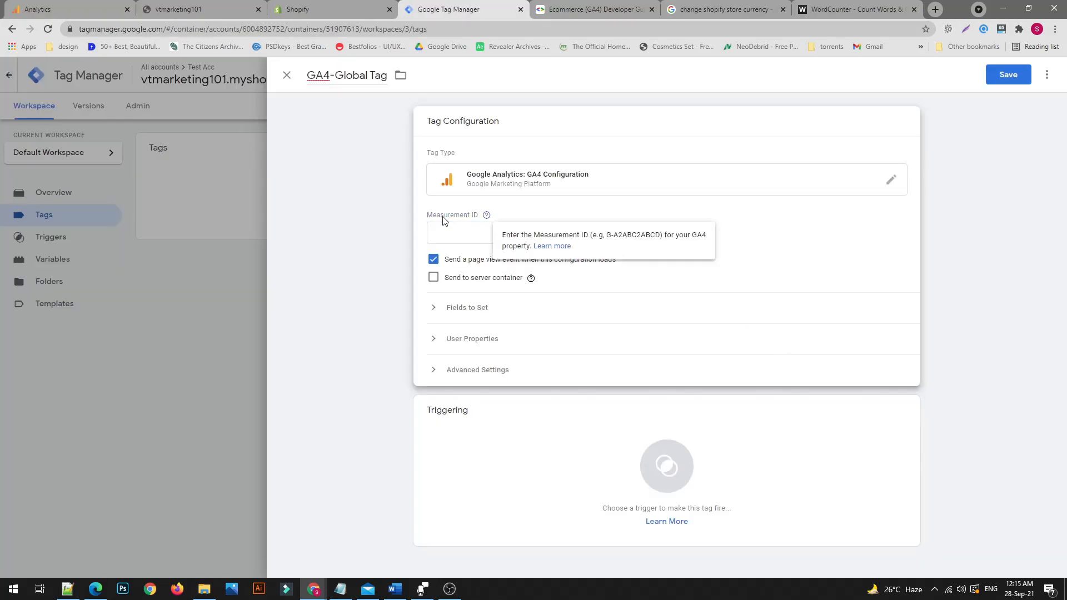
pyautogui.click(53, 7)
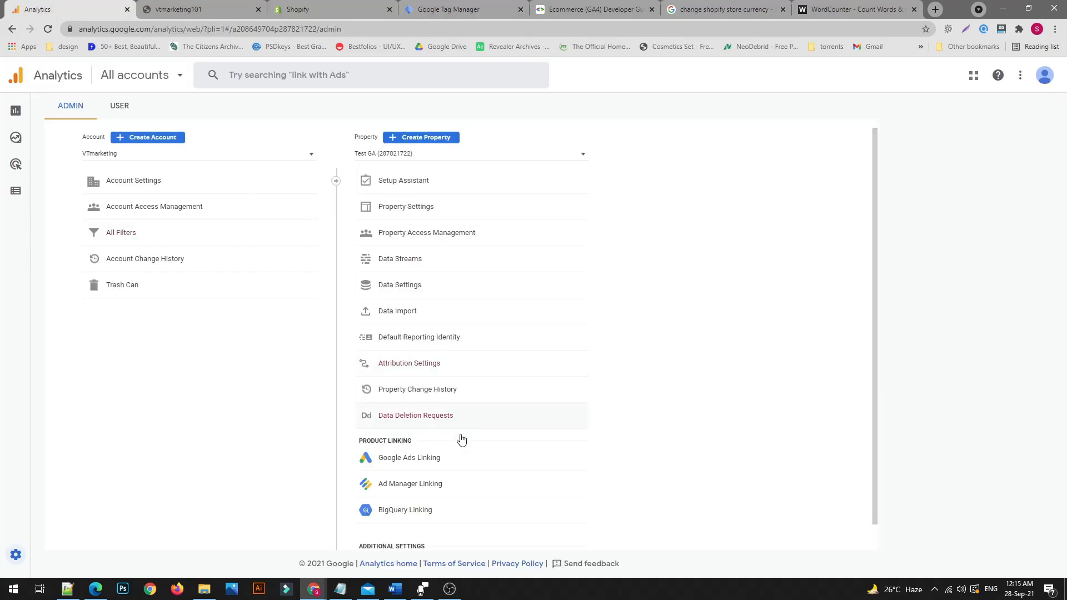
pyautogui.click(394, 261)
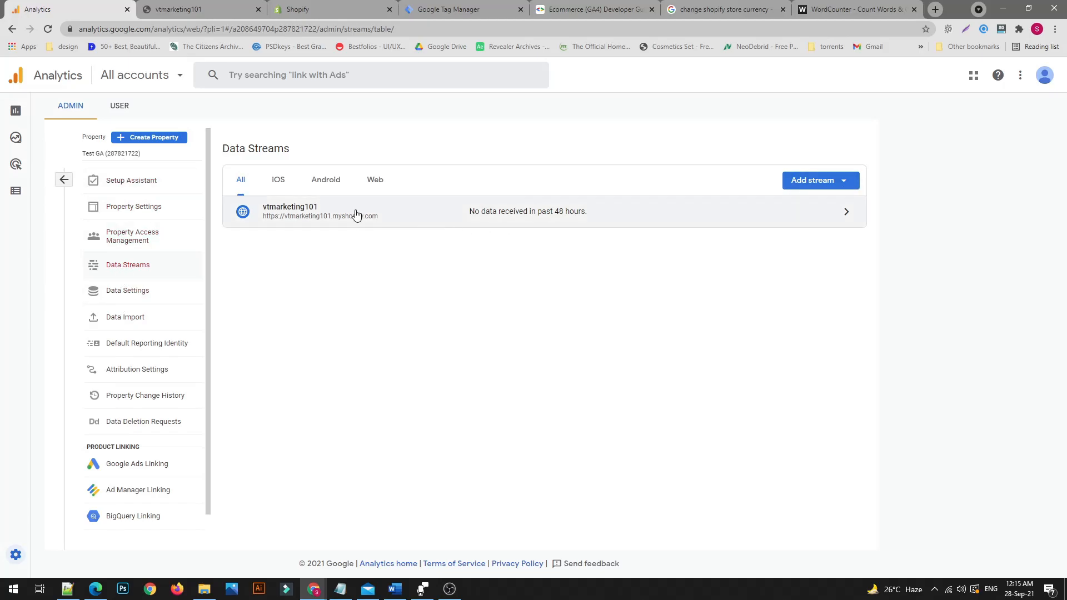
pyautogui.click(385, 216)
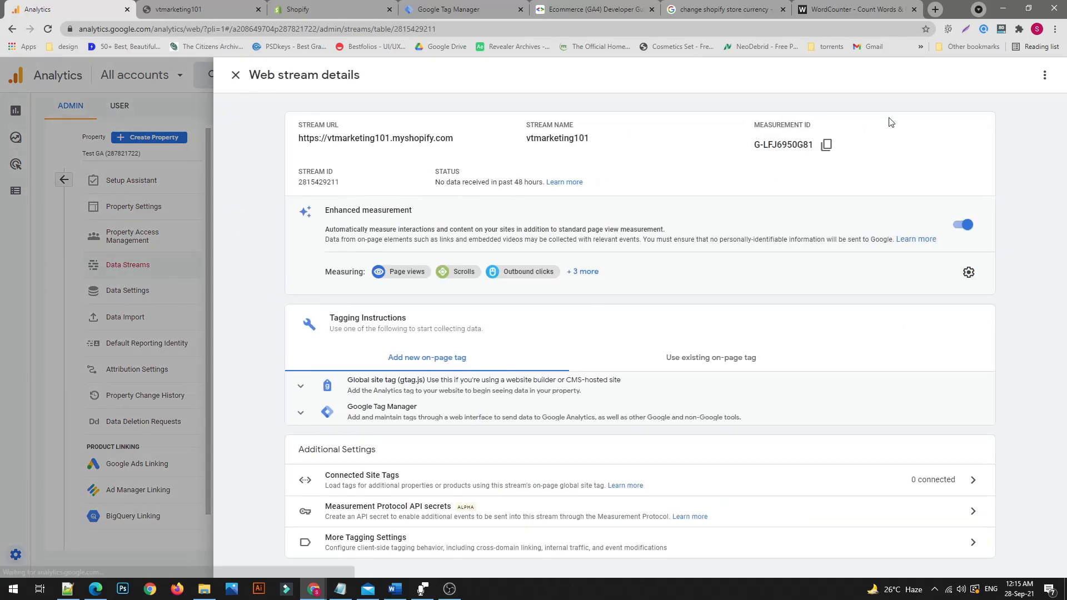
pyautogui.click(826, 145)
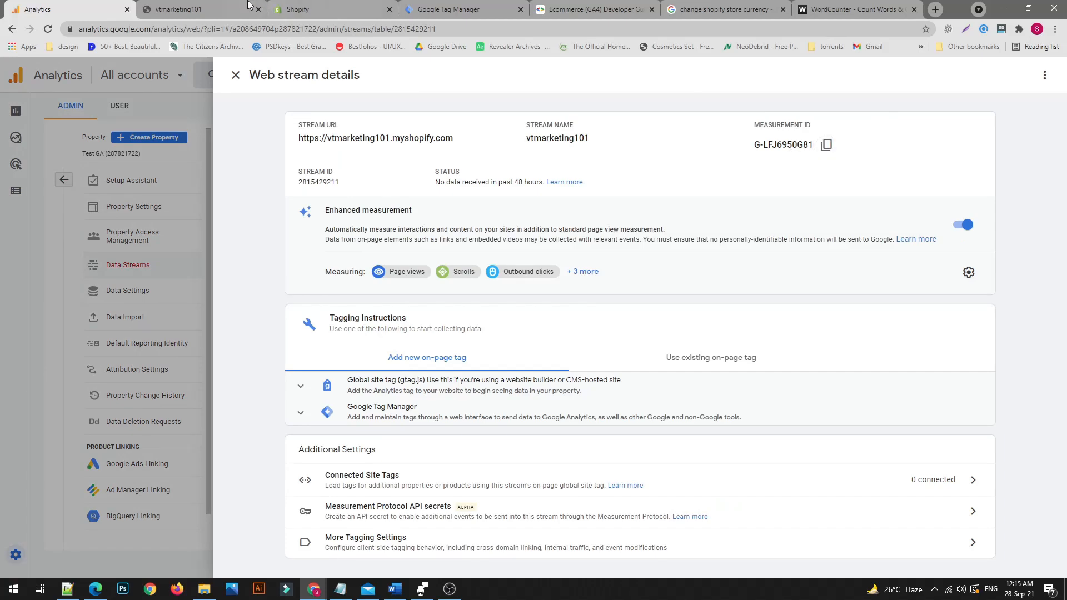
# Paste the copied measurement ID into GA4-Global Tag in Google Tag Manager
pyautogui.click(331, 9)
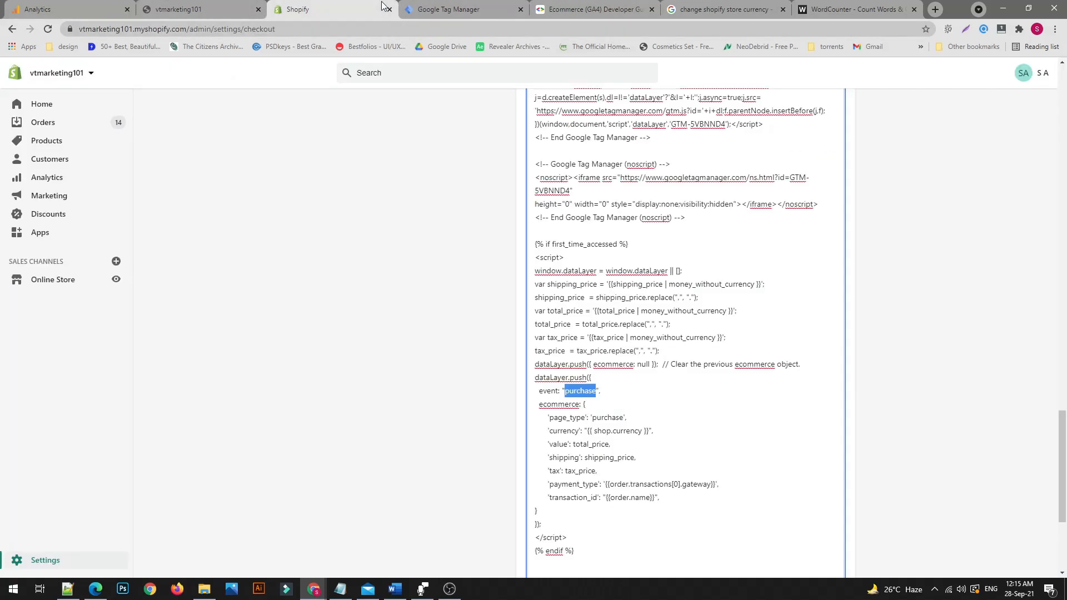
pyautogui.click(450, 8)
pyautogui.click(510, 229)
pyautogui.hotkey('ctrl', 'v')
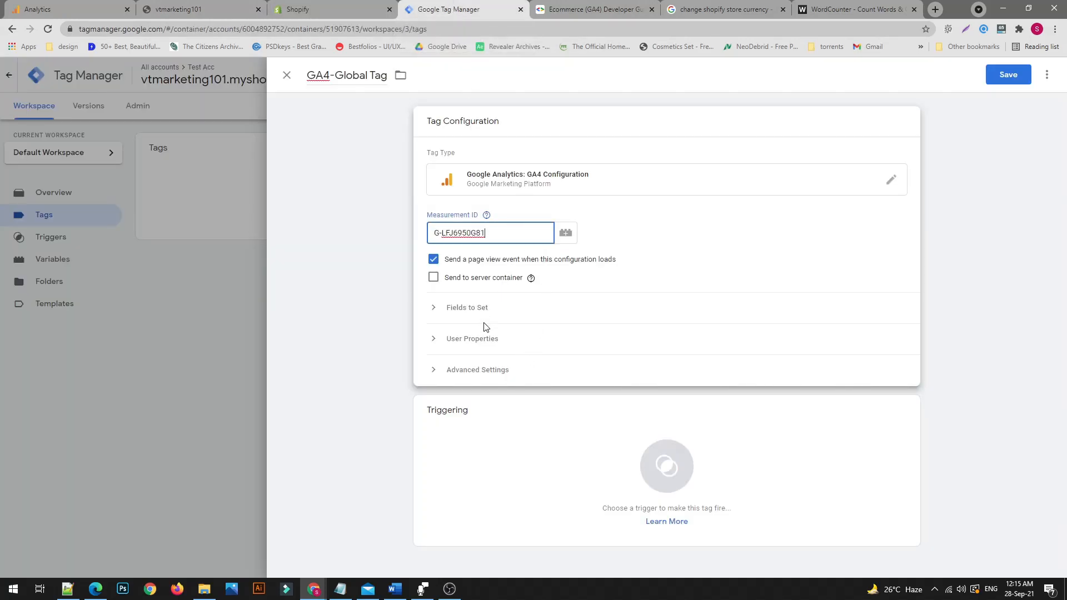
# Add the All Pages page view trigger to GA4-Global Tag and save the tag
pyautogui.click(652, 455)
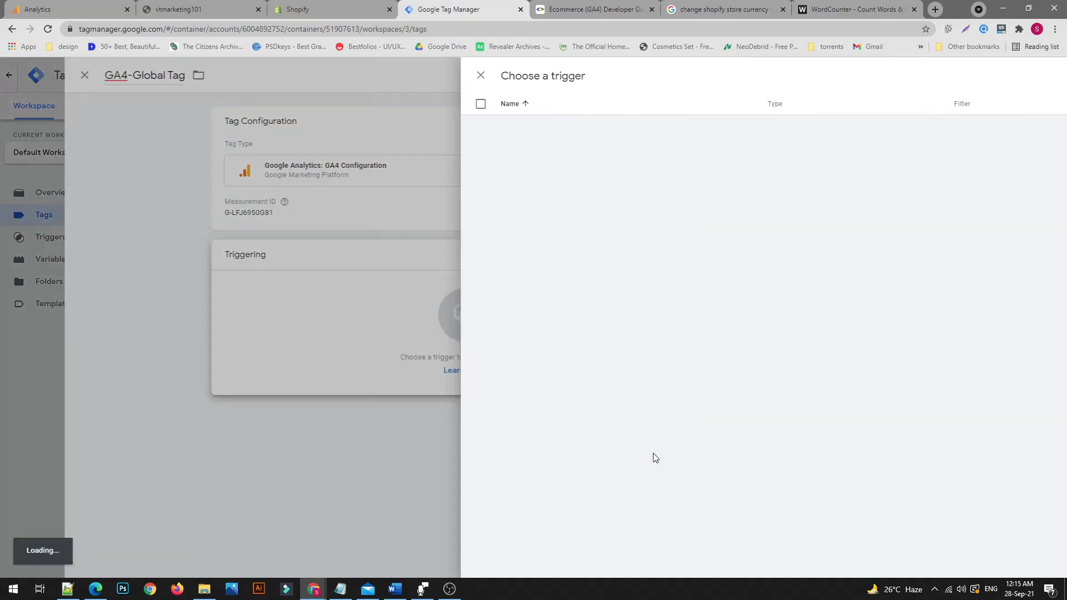
pyautogui.click(318, 127)
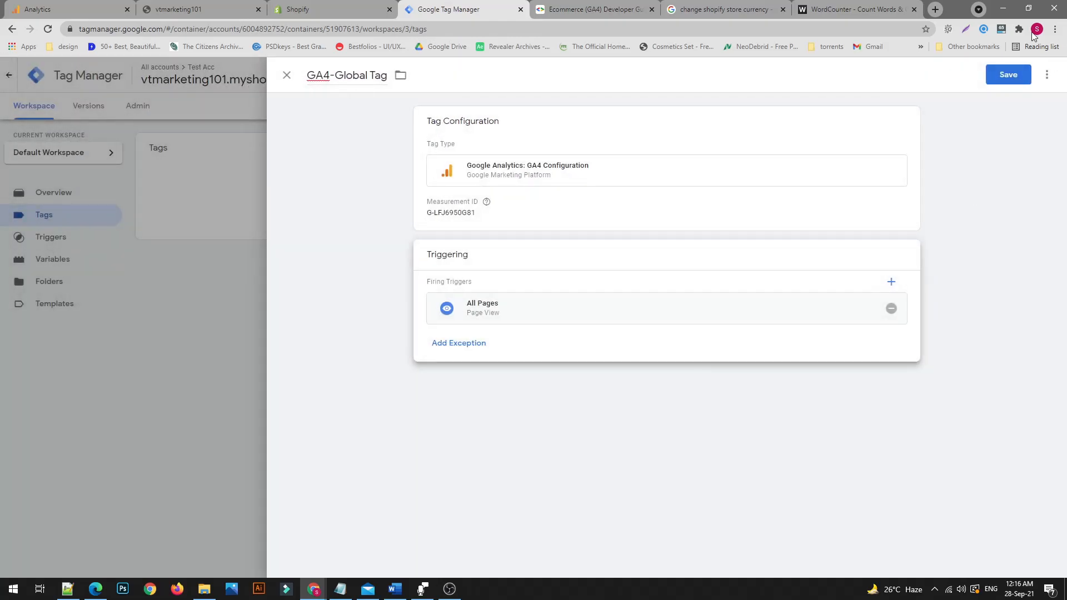
pyautogui.click(1008, 76)
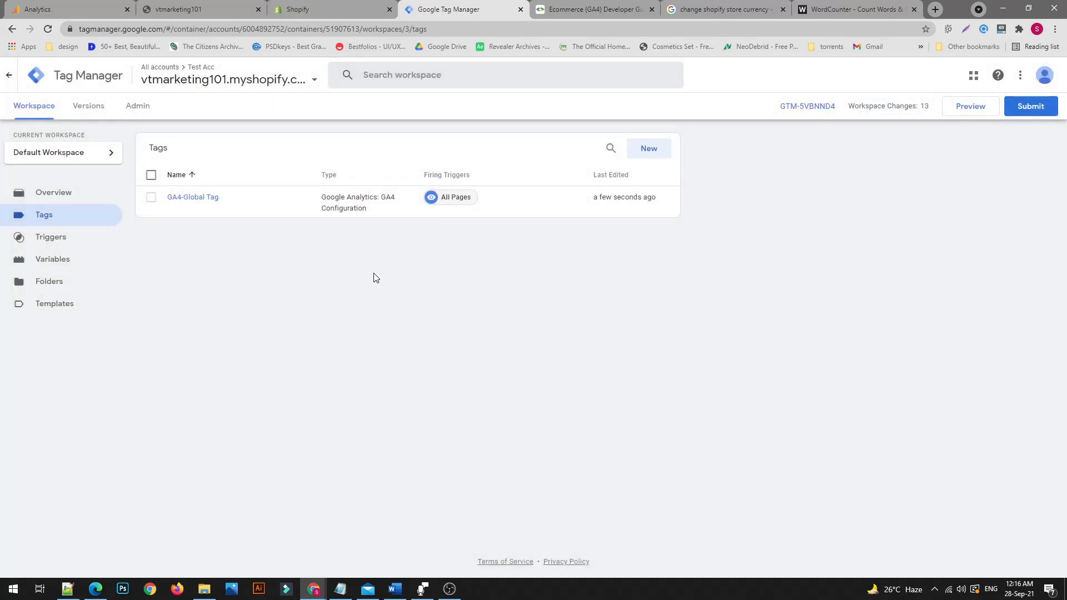
# Create a new tag in the workspace and name it GA4-eCommerce Event
pyautogui.click(664, 149)
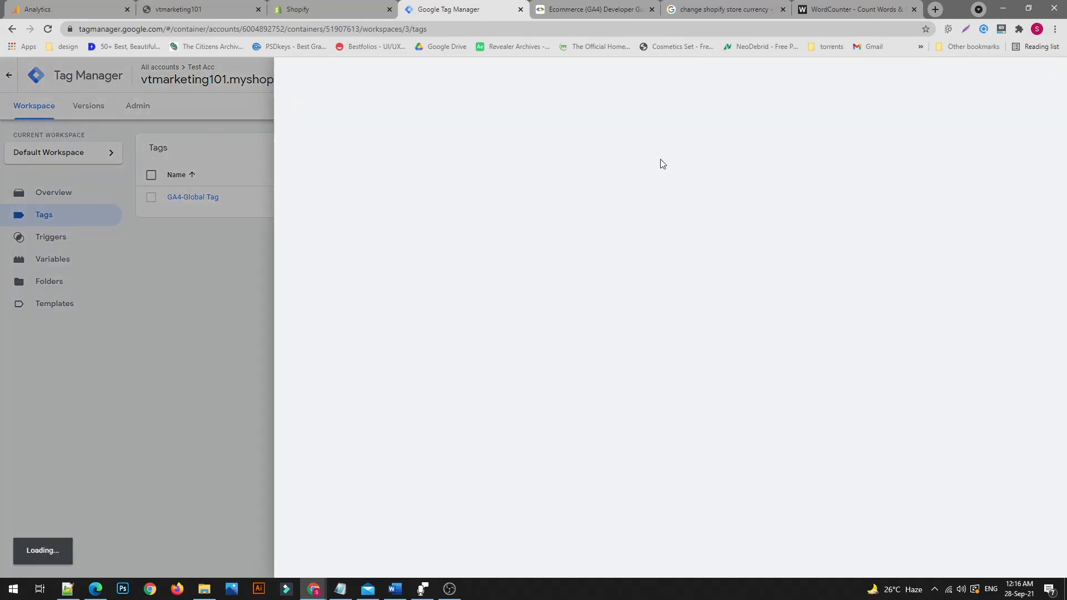
pyautogui.doubleClick(341, 75)
pyautogui.click(340, 75)
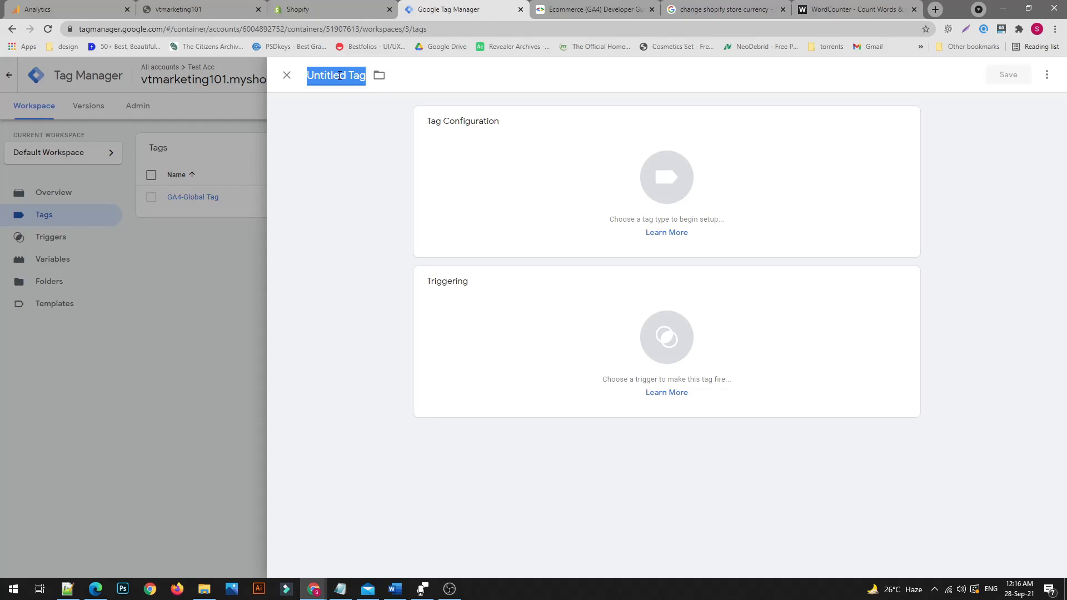
pyautogui.write('G')
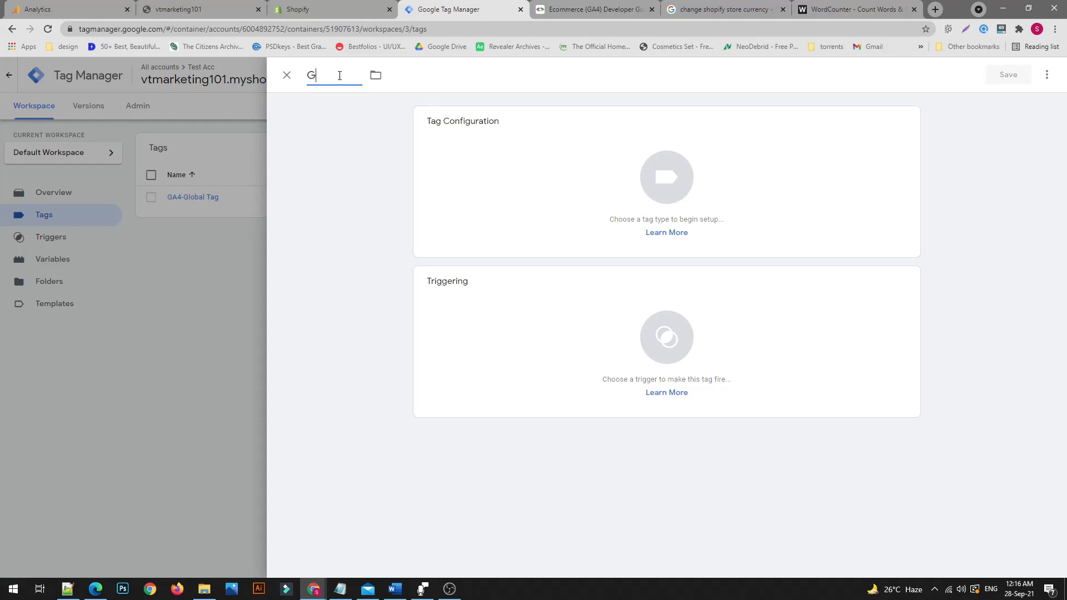
pyautogui.write('A4-eCommerceEvent Ta')
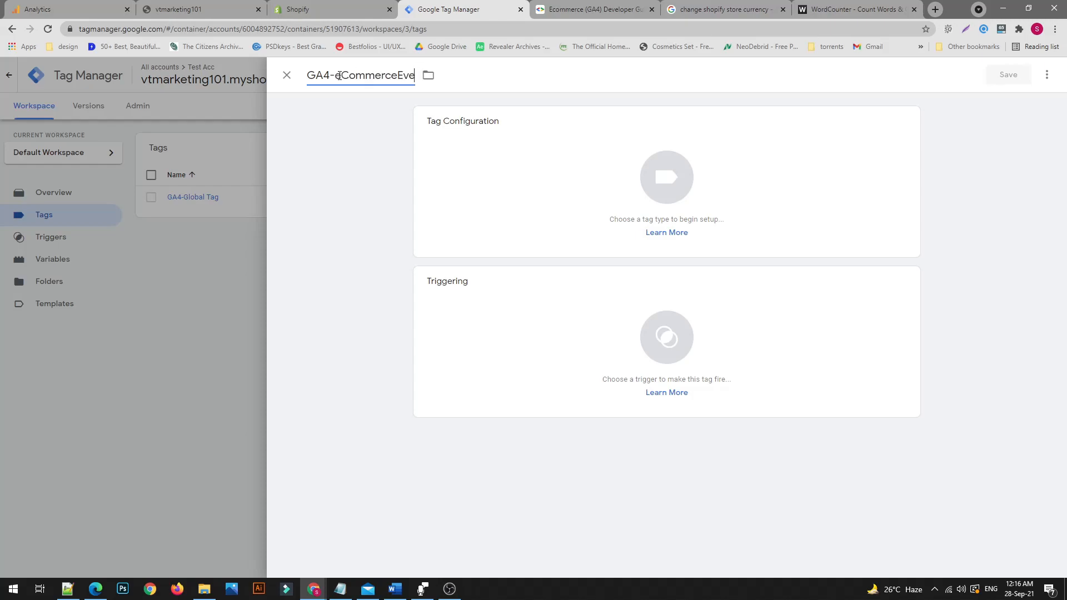
pyautogui.press('BackSpace')
pyautogui.press('BackSpace')
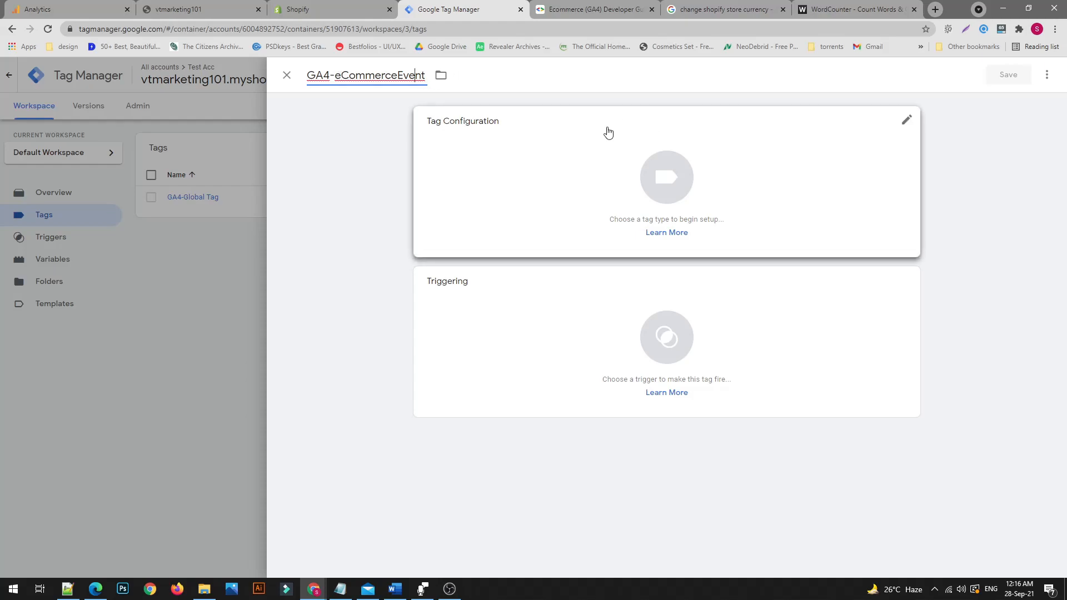
# Set the tag type to Google Analytics: GA4 Event and select GA4-Global Tag as its configuration tag
pyautogui.click(705, 192)
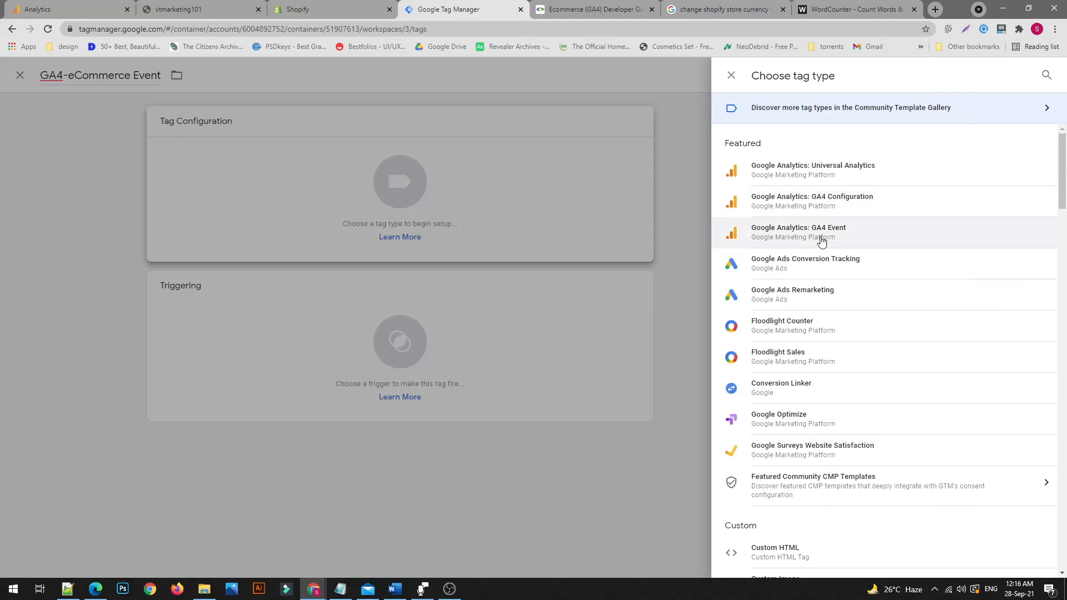
pyautogui.click(821, 242)
pyautogui.click(495, 283)
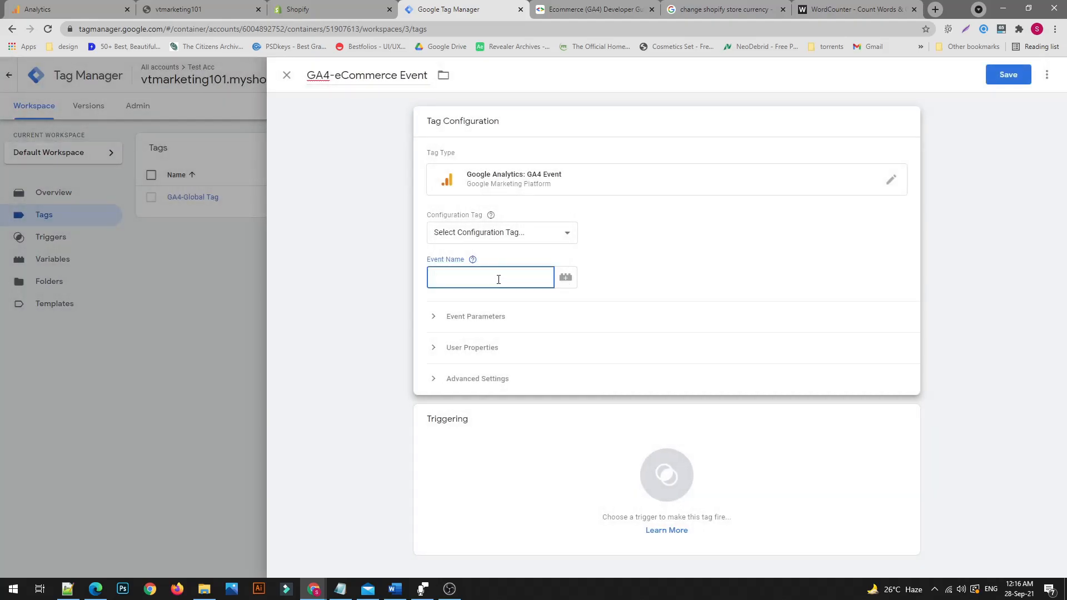
pyautogui.click(543, 232)
pyautogui.click(463, 224)
pyautogui.click(491, 236)
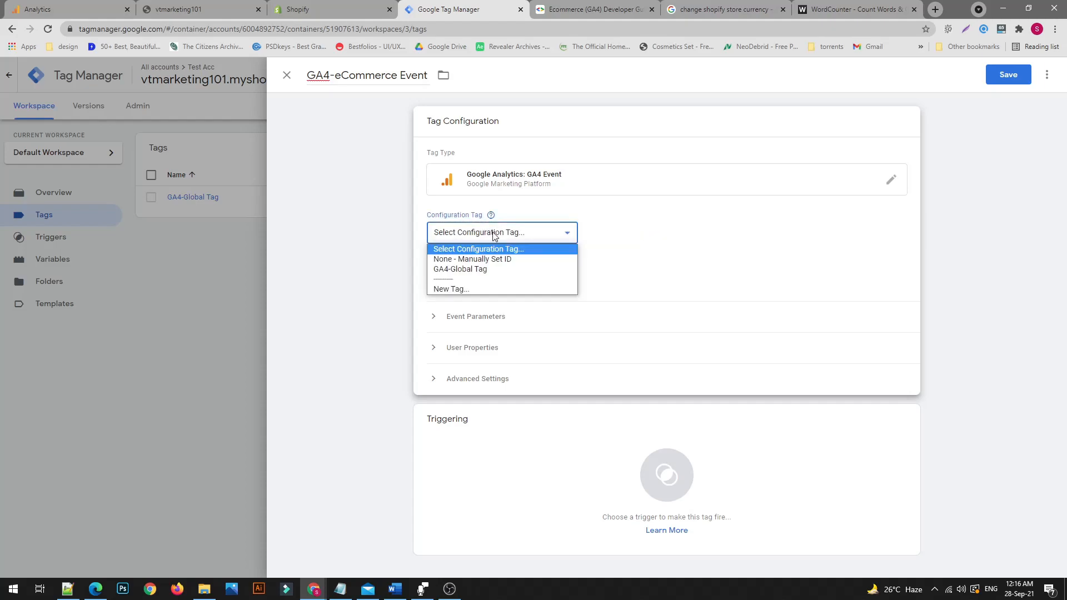
pyautogui.click(453, 270)
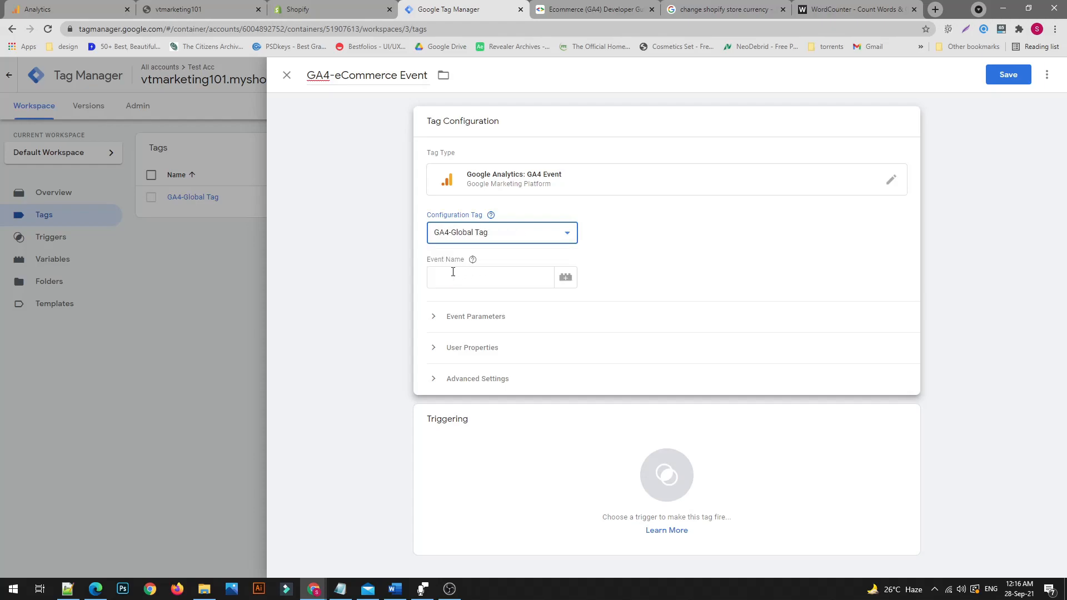
# Insert the Event variable twice as the tag's event name, giving {{Event}}{{Event}}
pyautogui.click(515, 285)
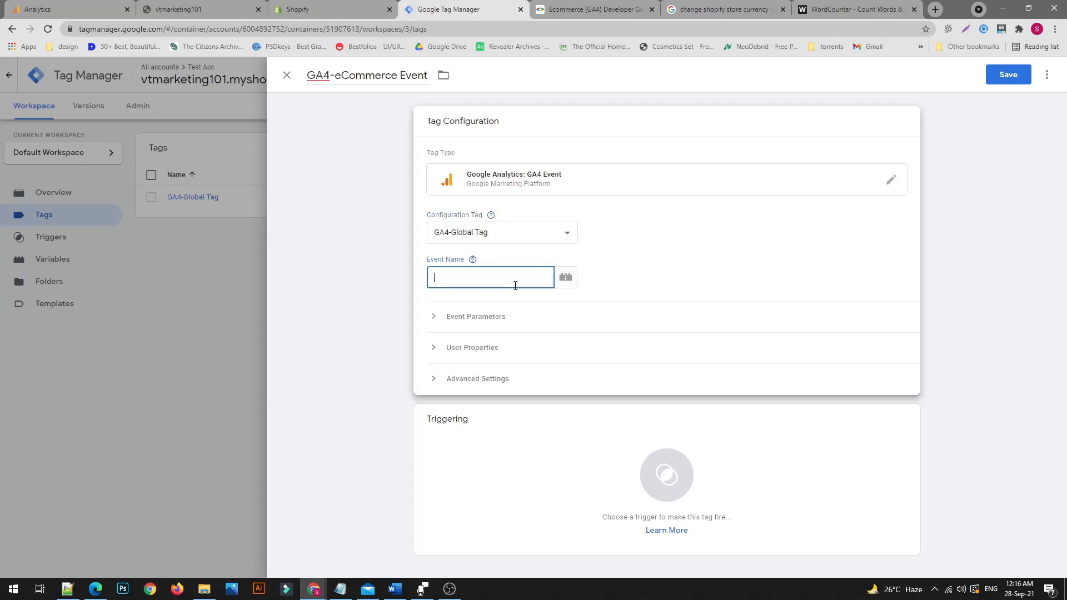
pyautogui.click(565, 277)
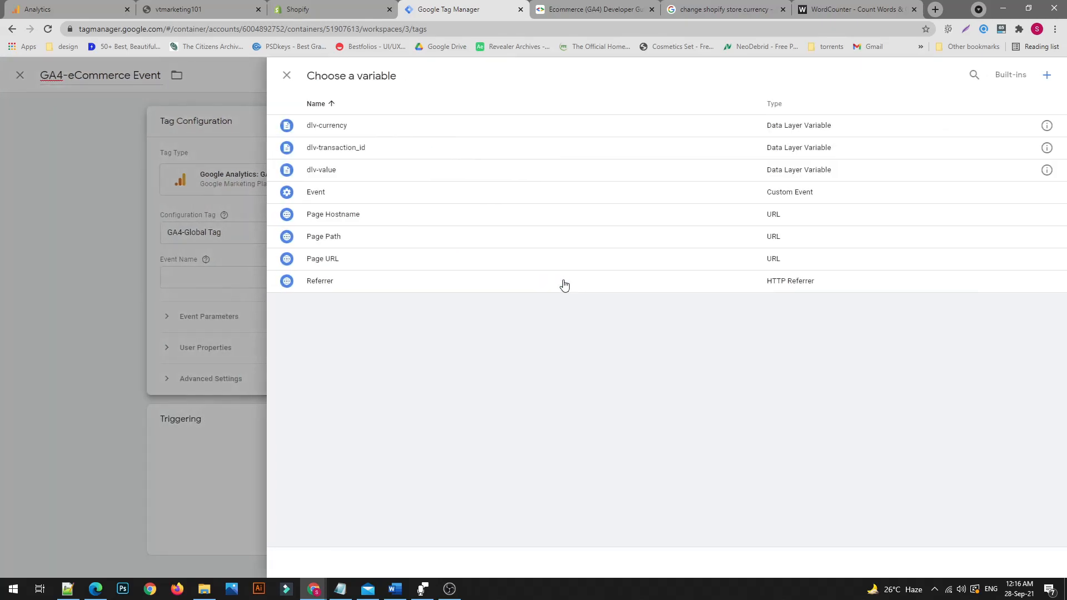
pyautogui.click(338, 200)
pyautogui.moveTo(465, 277); pyautogui.dragTo(431, 276)
pyautogui.click(449, 277)
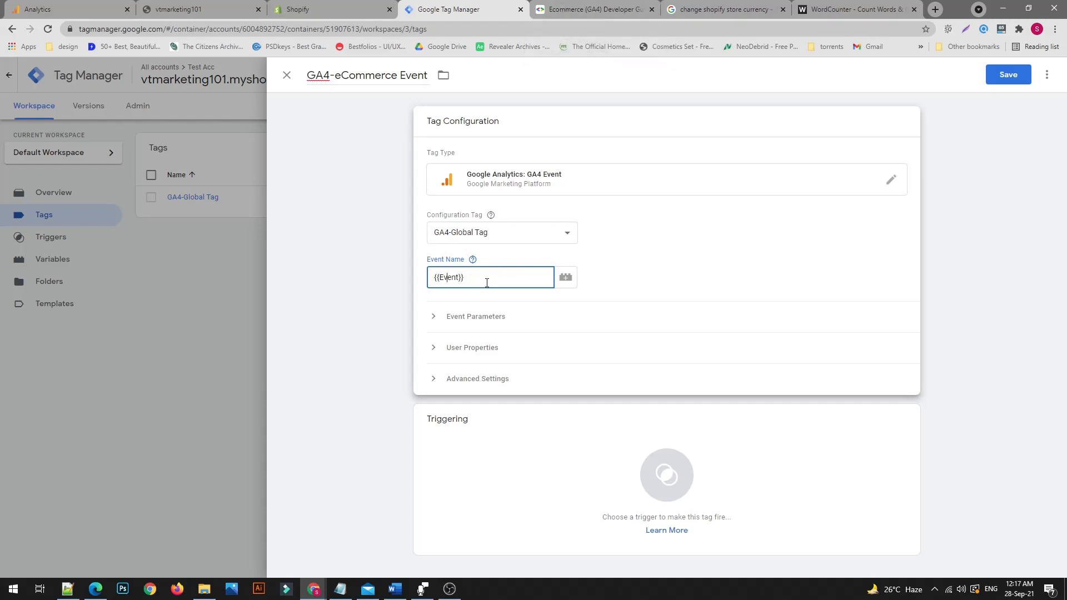
pyautogui.click(566, 277)
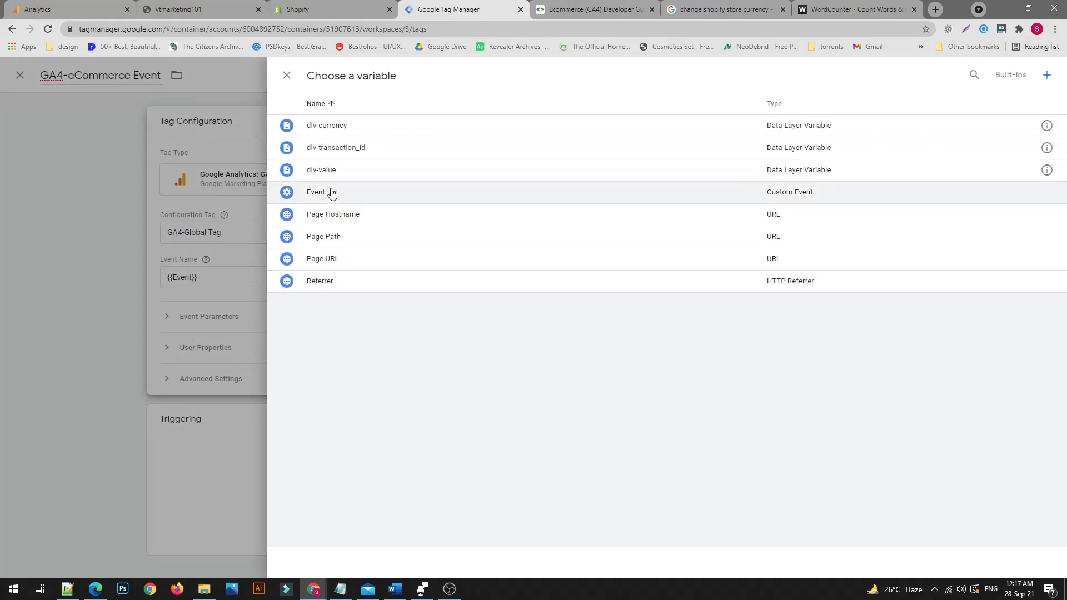
pyautogui.click(736, 196)
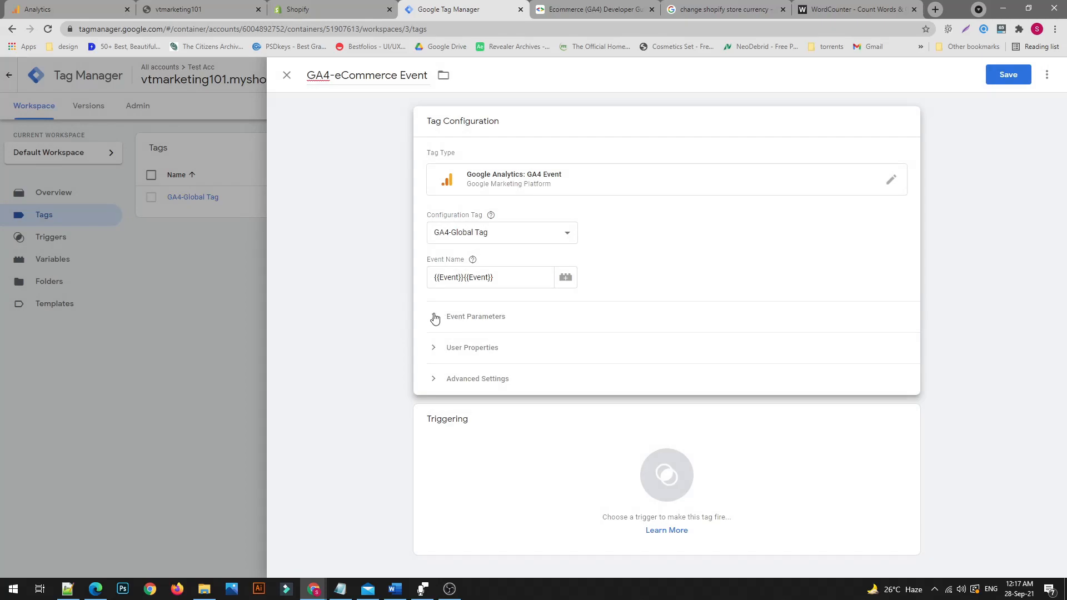
# Add three empty event parameter rows to the GA4-eCommerce Event tag
pyautogui.click(434, 317)
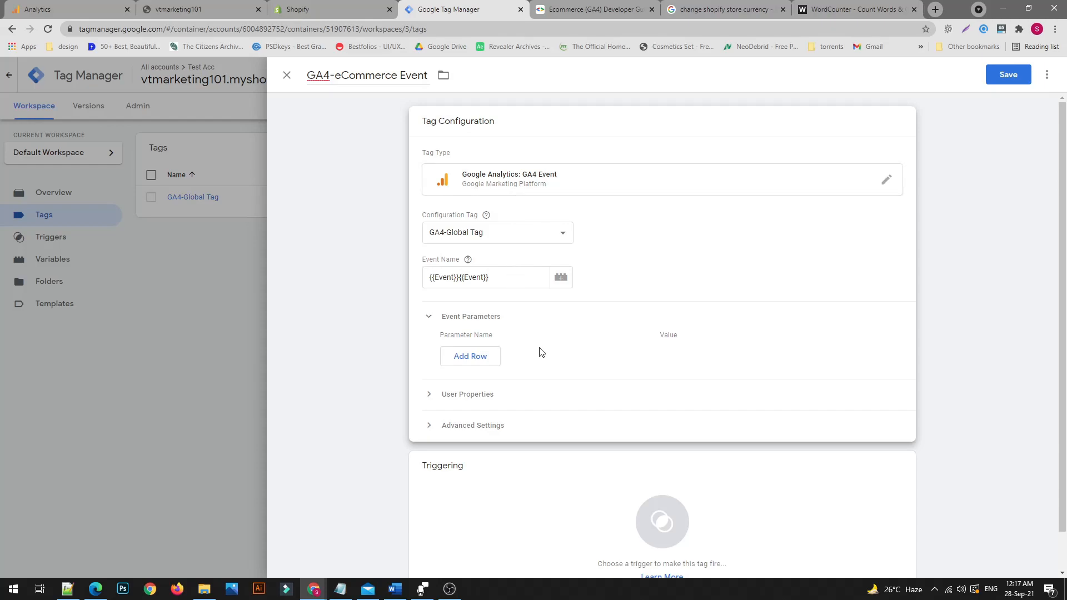
pyautogui.click(479, 357)
pyautogui.click(483, 382)
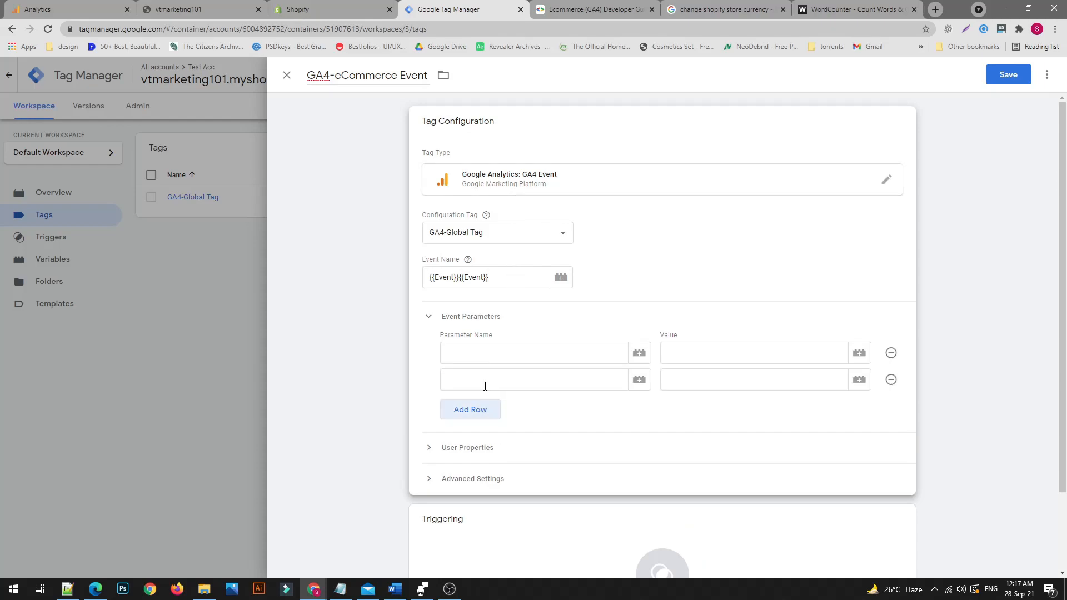
pyautogui.click(471, 413)
pyautogui.click(458, 345)
pyautogui.click(473, 383)
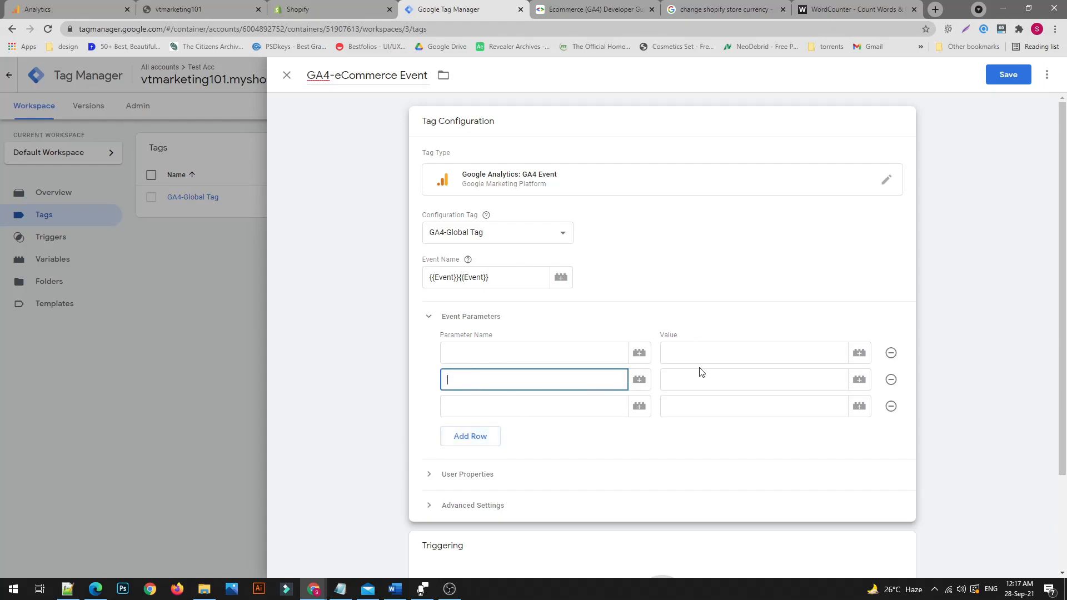
pyautogui.click(675, 353)
pyautogui.click(566, 358)
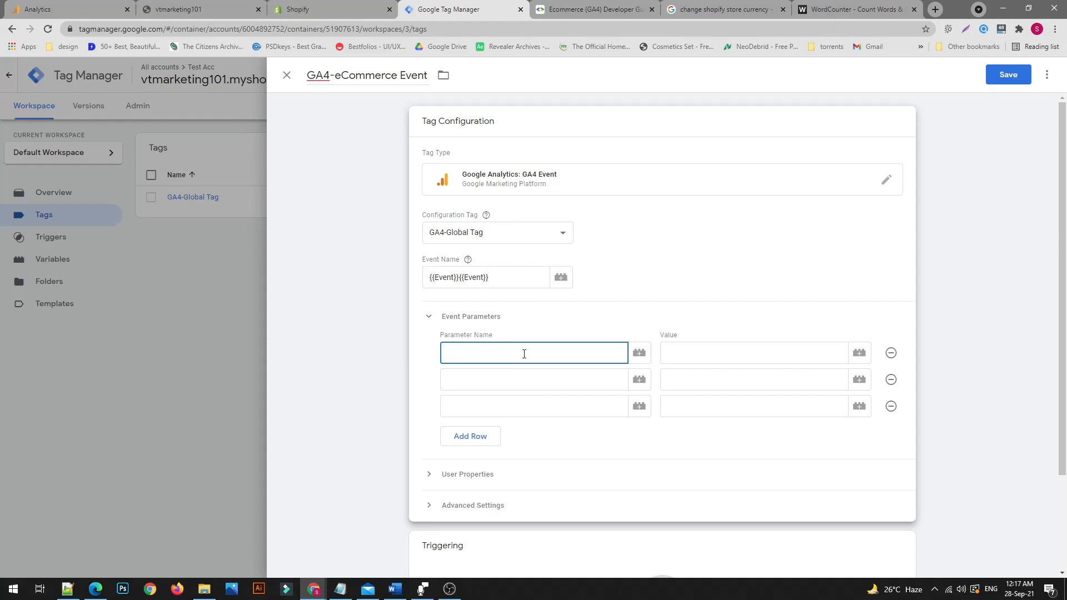
pyautogui.click(559, 381)
# Fill the first event parameter with the name value and the variable {{dlv-value}}
pyautogui.click(844, 9)
pyautogui.click(584, 8)
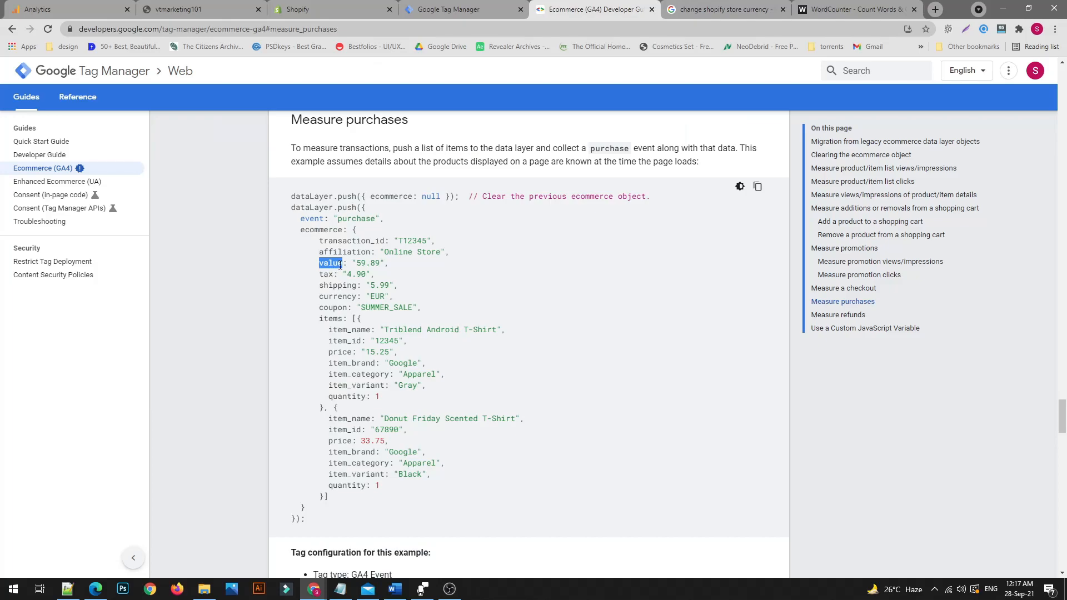
pyautogui.click(453, 4)
pyautogui.write('value')
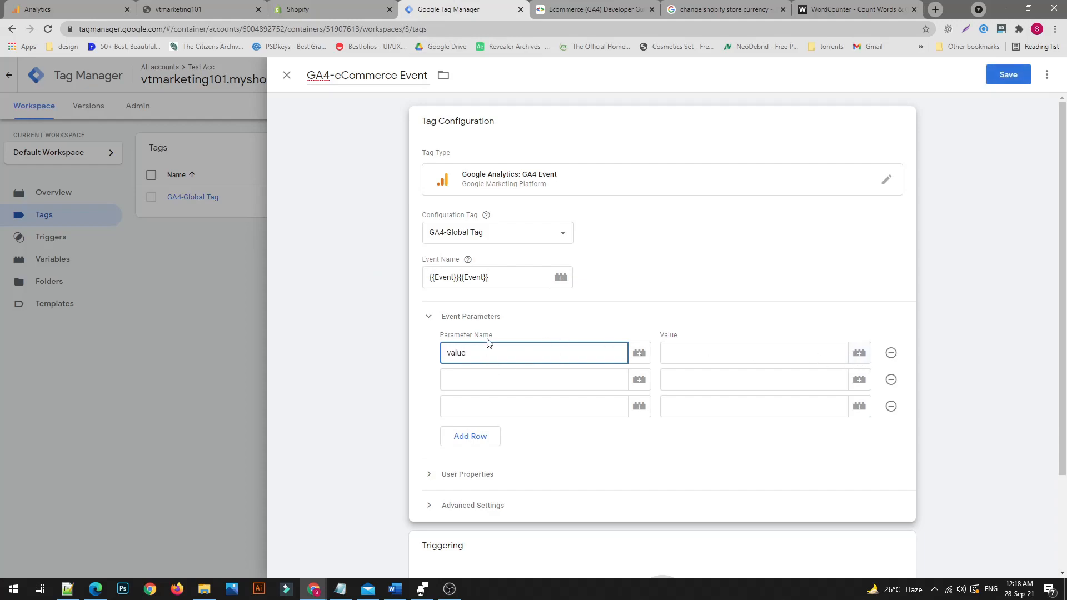
pyautogui.click(868, 353)
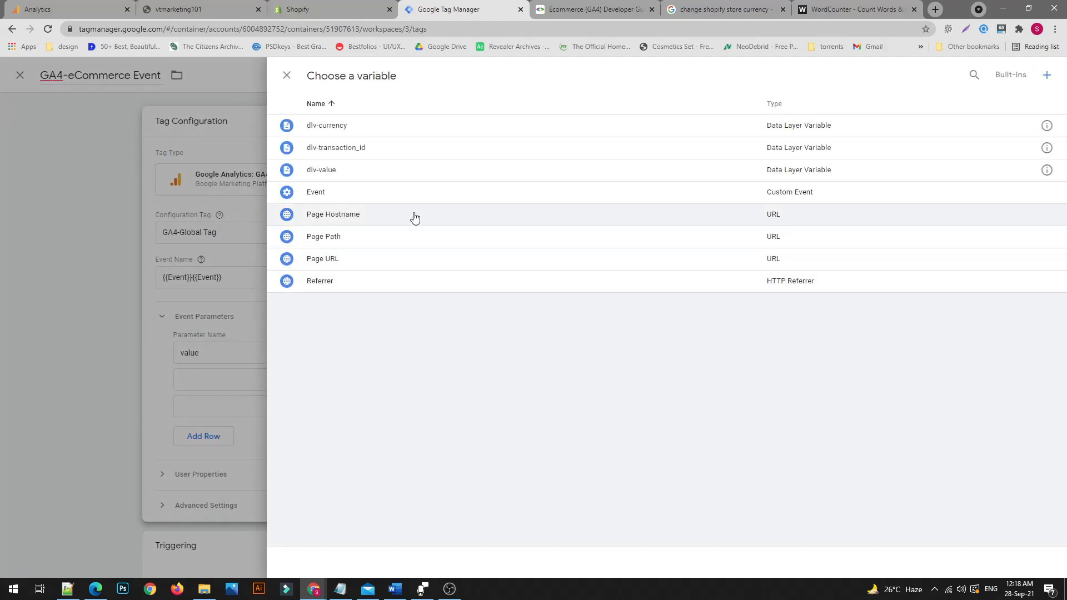
pyautogui.click(349, 173)
# Copy transaction_id from the GA4 purchase code example as the second parameter name and assign it the variable {{dlv-transaction_id}}
pyautogui.click(562, 382)
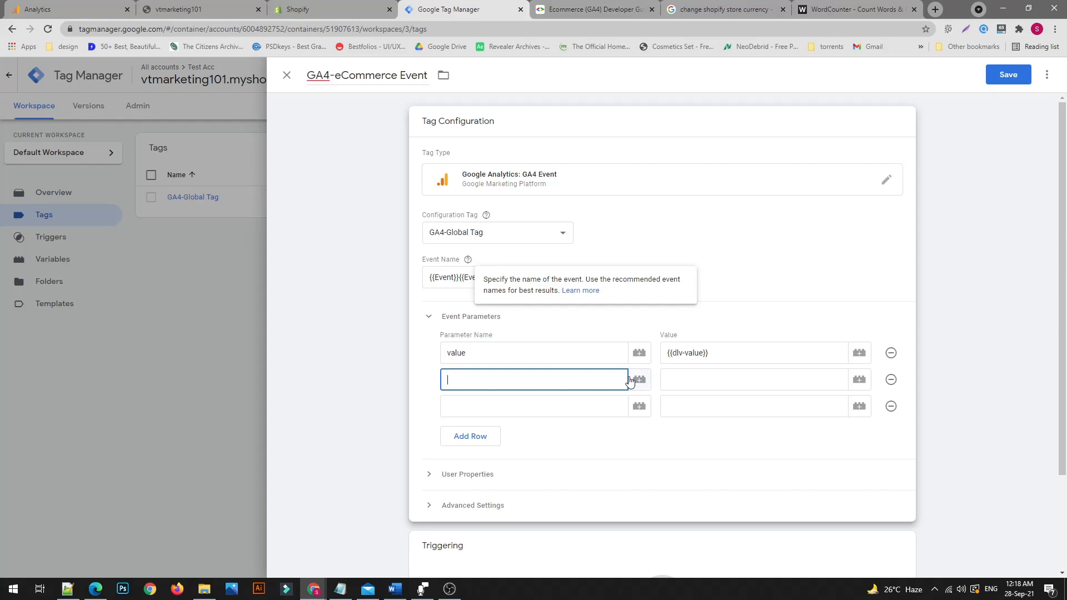
pyautogui.click(722, 10)
pyautogui.click(594, 10)
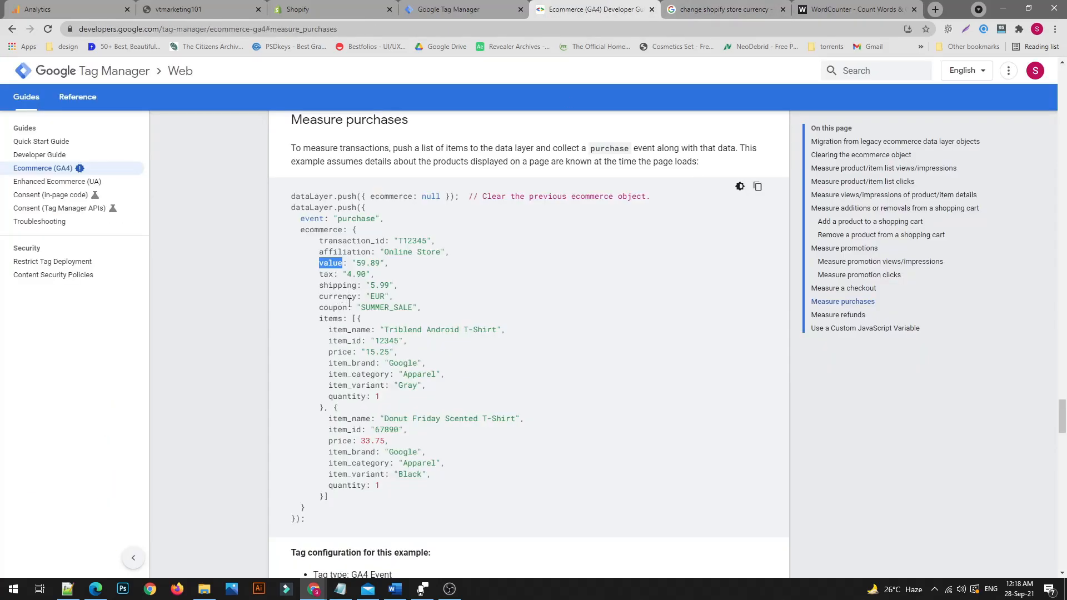
pyautogui.moveTo(386, 241); pyautogui.dragTo(316, 243)
pyautogui.hotkey('ctrl', 'c')
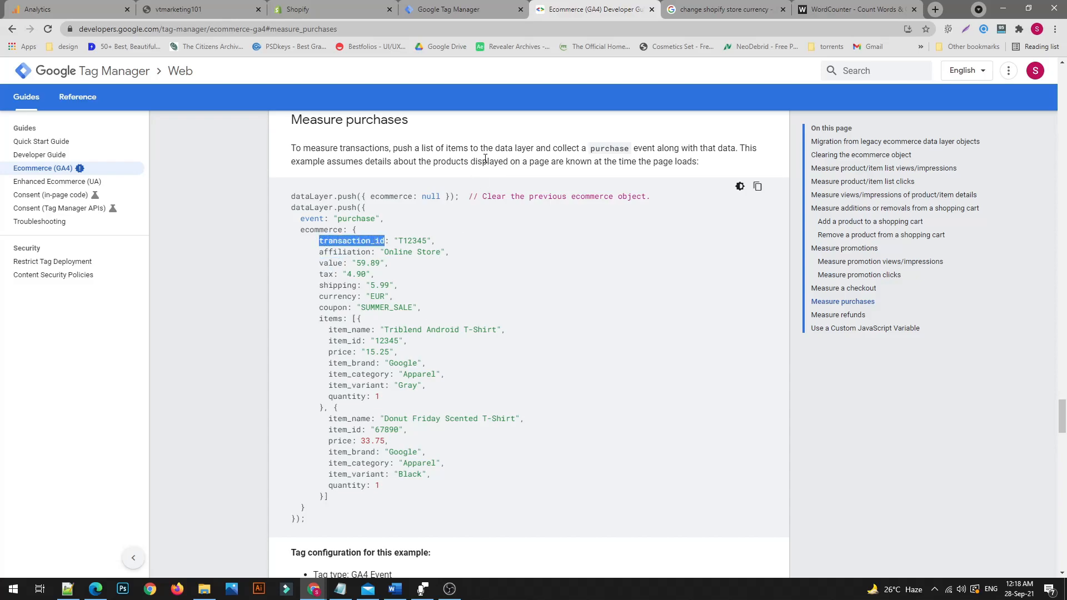
pyautogui.click(441, 16)
pyautogui.hotkey('ctrl', 'v')
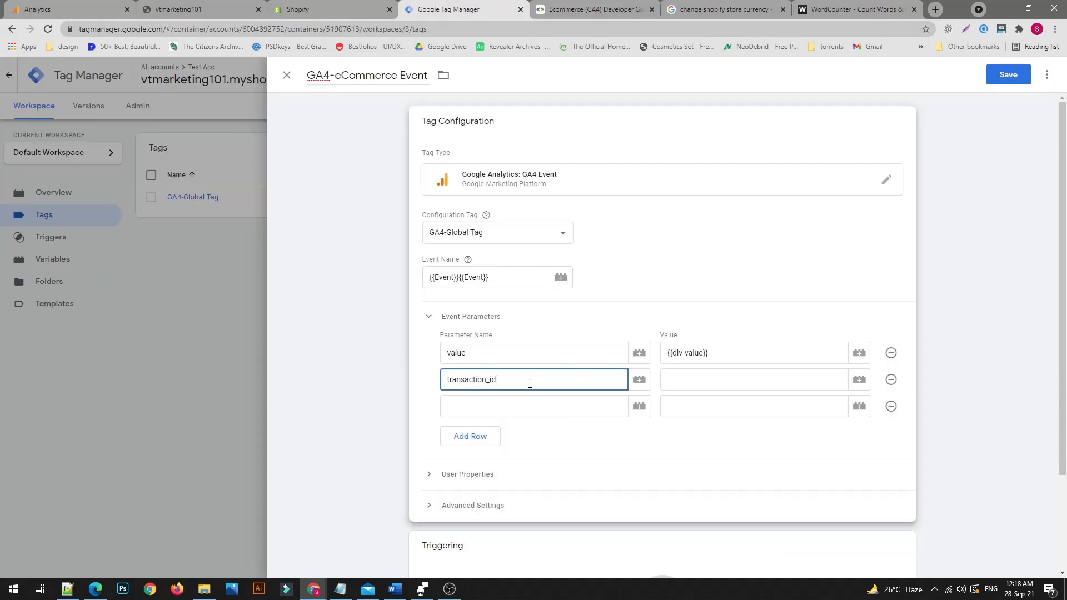
pyautogui.click(859, 378)
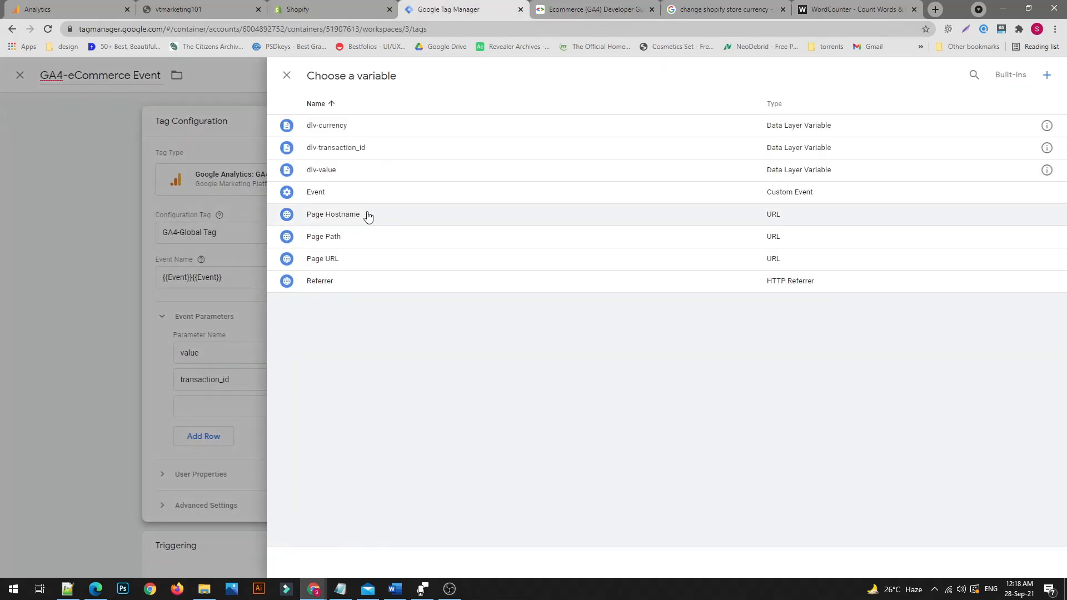
pyautogui.click(378, 147)
# Copy currency from the GA4 purchase code example and paste it as the third event parameter name
pyautogui.click(526, 405)
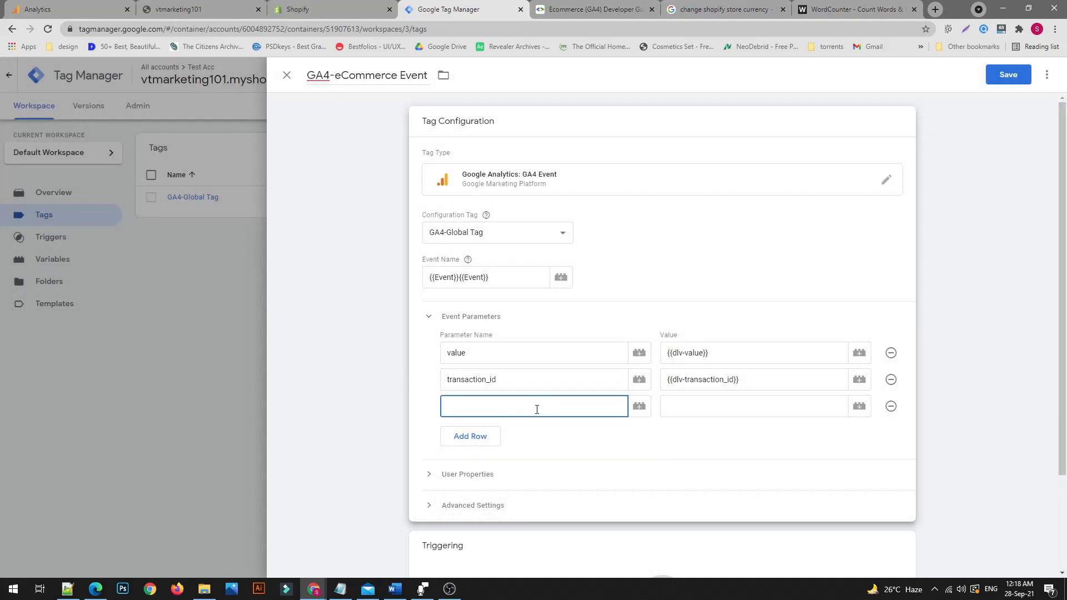
pyautogui.hotkey('ctrl', 'Tab')
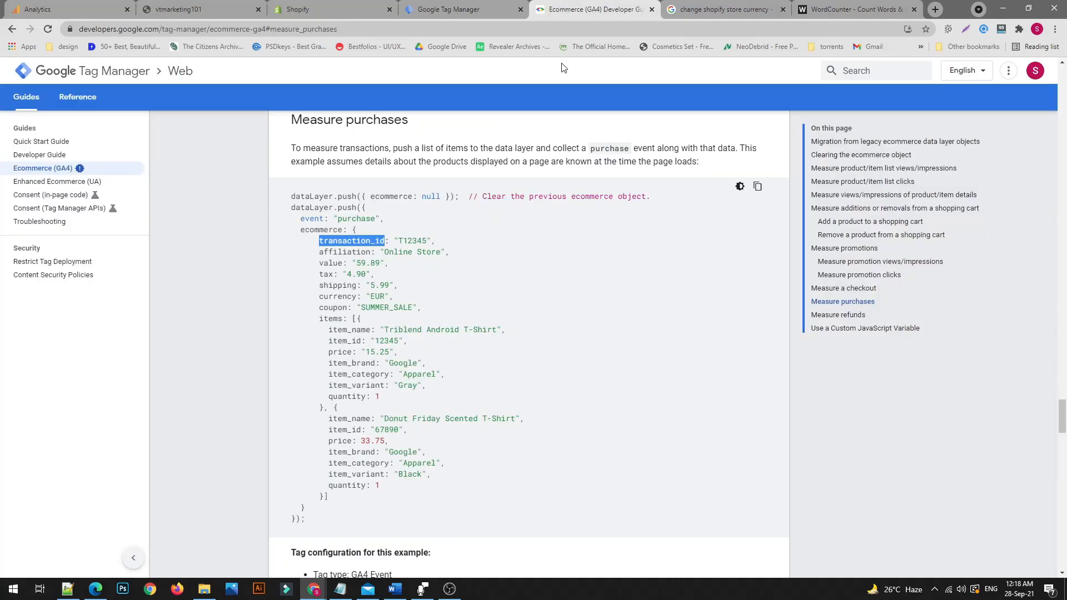
pyautogui.click(321, 275)
pyautogui.moveTo(320, 274)
pyautogui.mouseDown()
pyautogui.moveTo(334, 274)
pyautogui.moveTo(328, 264)
pyautogui.mouseUp()
pyautogui.moveTo(357, 296); pyautogui.dragTo(320, 298)
pyautogui.hotkey('ctrl', 'c')
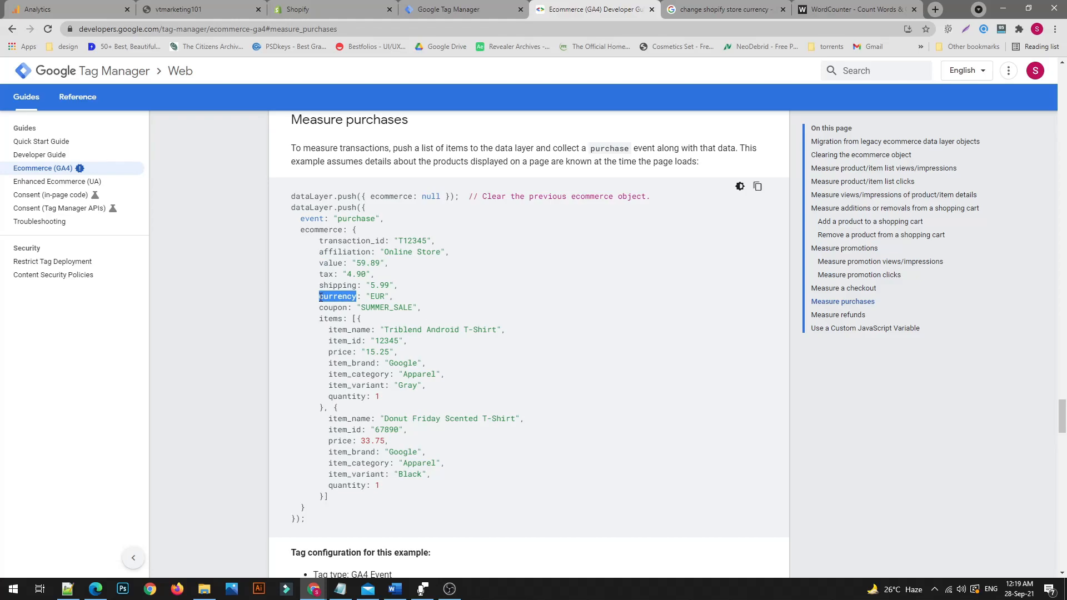
pyautogui.click(461, 8)
pyautogui.hotkey('ctrl', 'v')
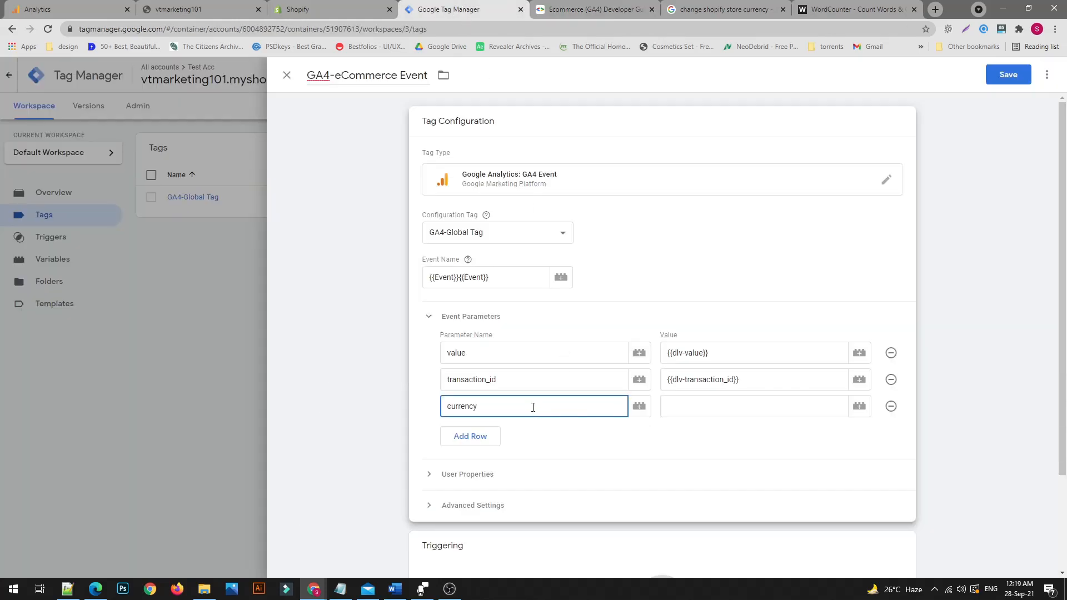
# Set the currency parameter's value to USD
pyautogui.click(701, 414)
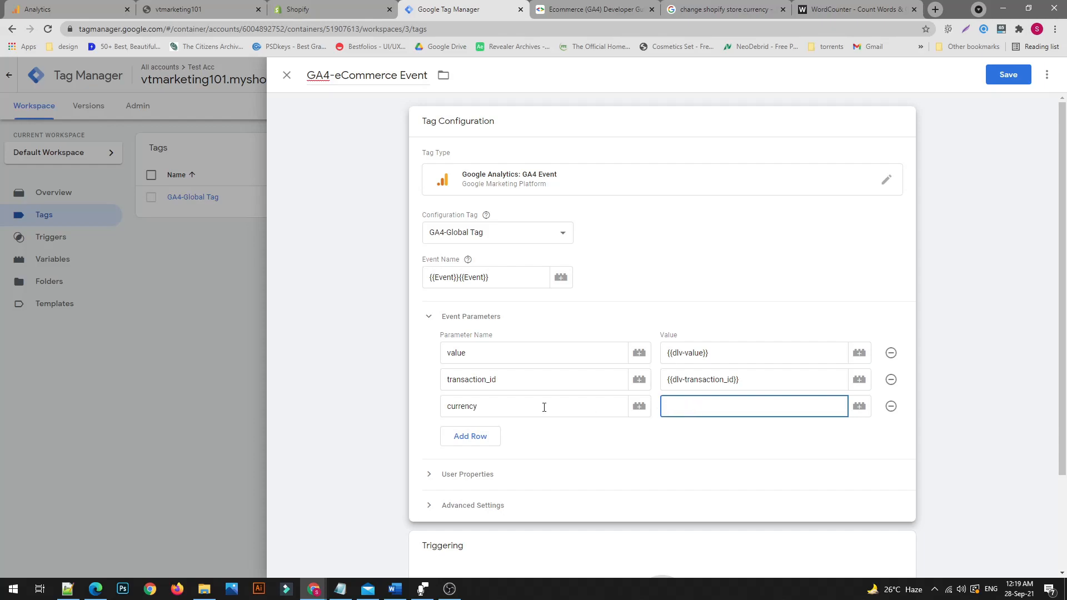
pyautogui.write('USD')
pyautogui.doubleClick(679, 409)
pyautogui.click(679, 409)
pyautogui.scroll(-2, 696, 407)
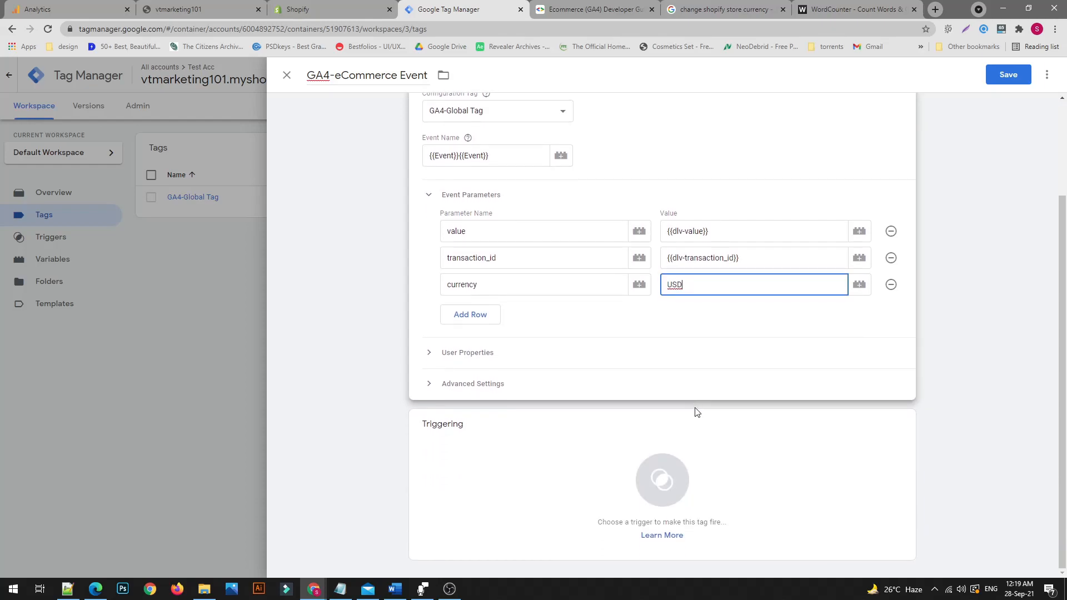
# Replace the currency parameter's value with PKR
pyautogui.moveTo(690, 287); pyautogui.dragTo(603, 295)
pyautogui.press('BackSpace')
pyautogui.write('[[')
pyautogui.press('BackSpace')
pyautogui.press('BackSpace')
pyautogui.write('R')
pyautogui.press('BackSpace')
pyautogui.write('{{')
pyautogui.press('BackSpace')
pyautogui.press('BackSpace')
pyautogui.write('PKR')
# Check the store's currency by opening the Test Product page in the storefront
pyautogui.click(315, 12)
pyautogui.click(592, 10)
pyautogui.click(728, 11)
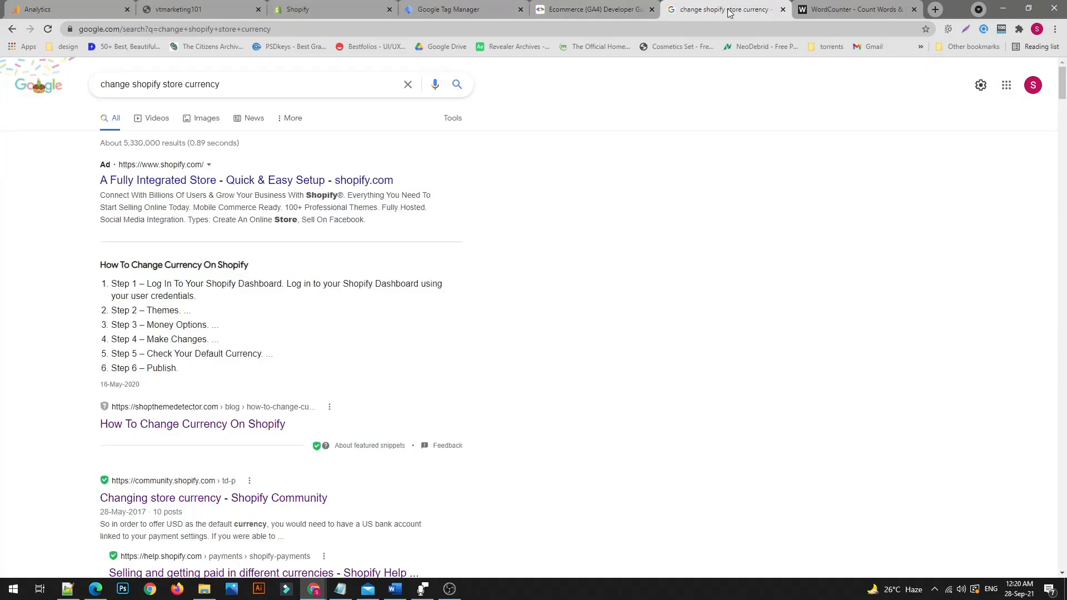
pyautogui.click(317, 9)
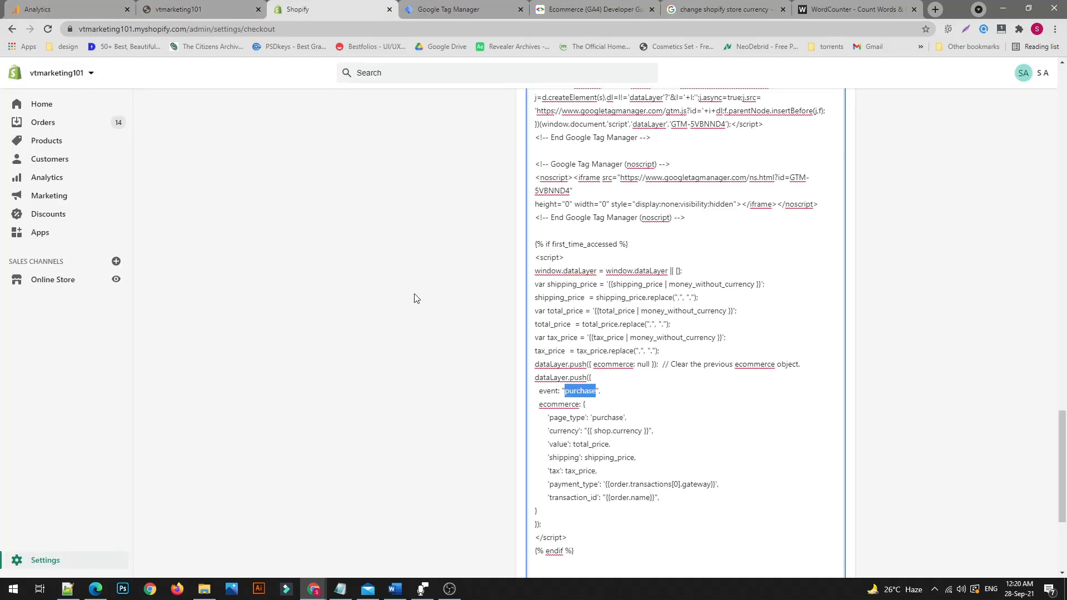
pyautogui.click(183, 8)
pyautogui.scroll(-8, 444, 447)
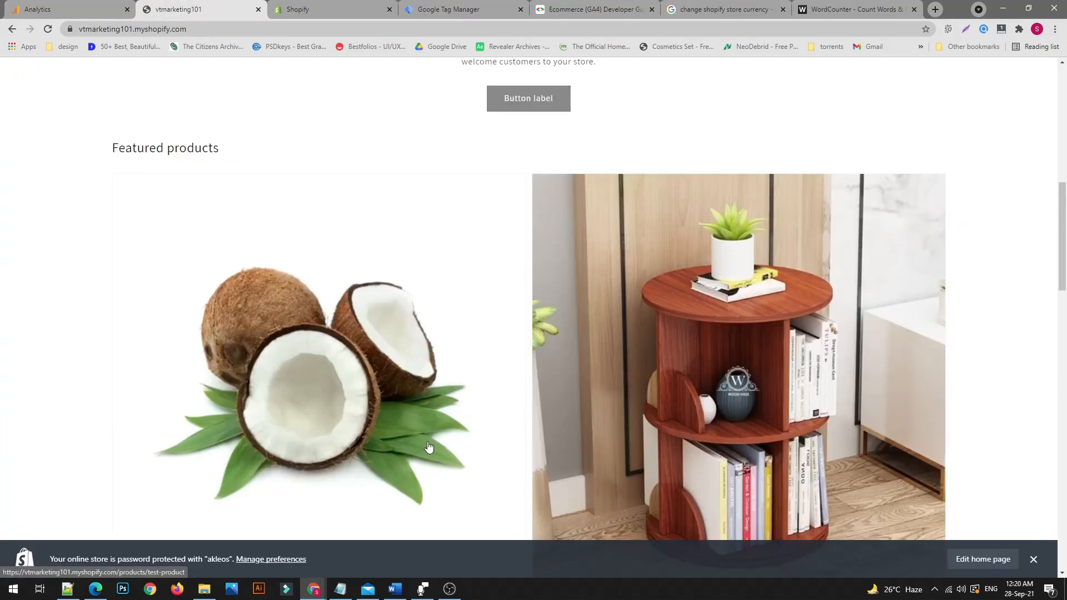
pyautogui.scroll(-3, 302, 400)
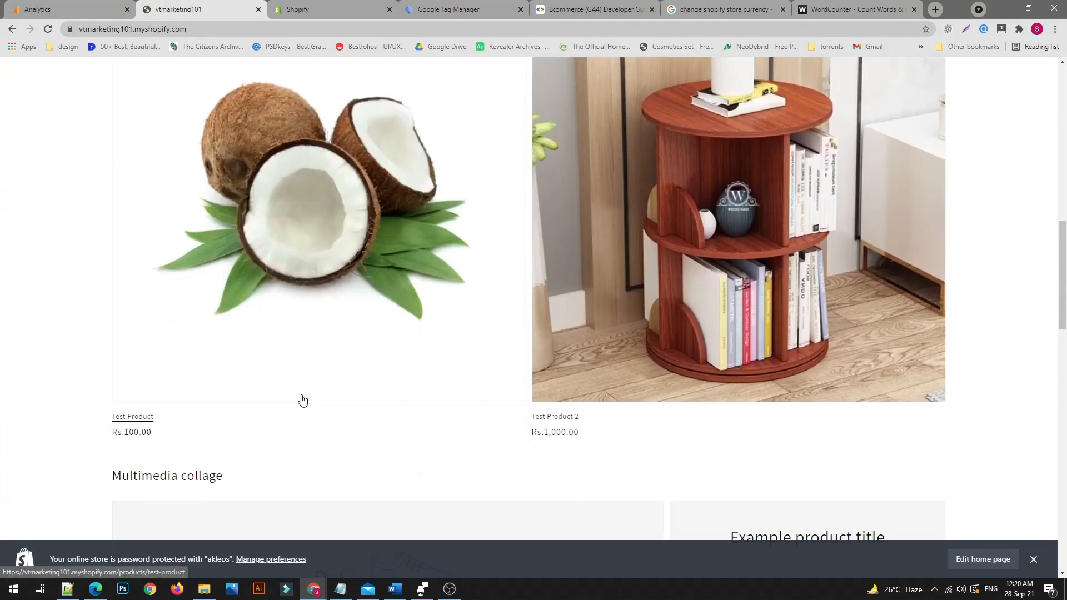
pyautogui.click(411, 351)
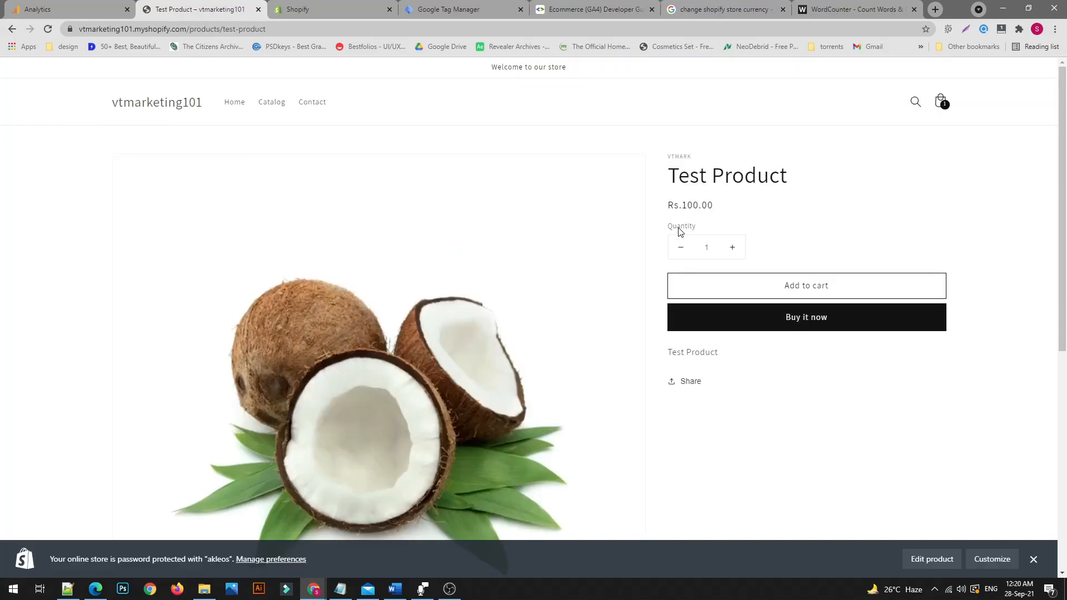
# Assign the GA4-ecommerce event trigger to the GA4-eCommerce Event tag in Tag Manager and save the tag
pyautogui.click(454, 9)
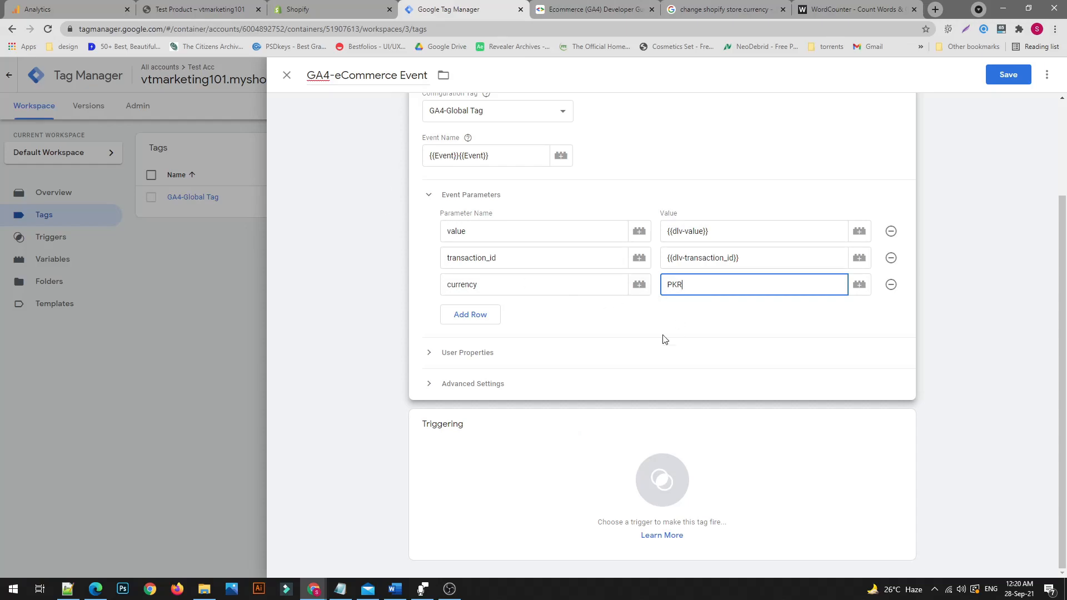
pyautogui.scroll(2, 658, 344)
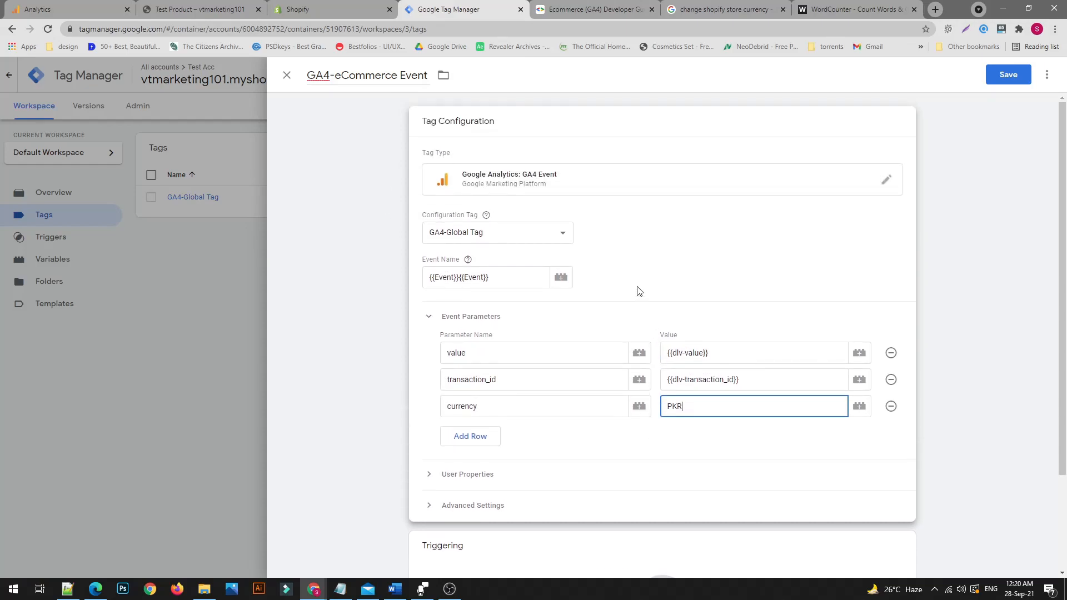
pyautogui.scroll(-2, 639, 292)
pyautogui.scroll(2, 641, 376)
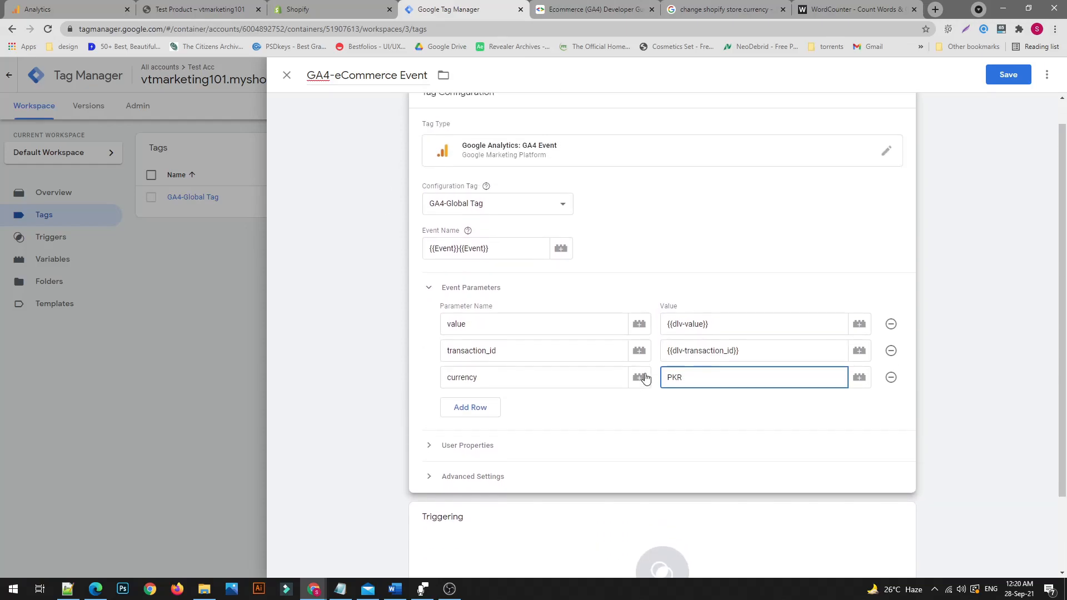
pyautogui.scroll(-2, 640, 376)
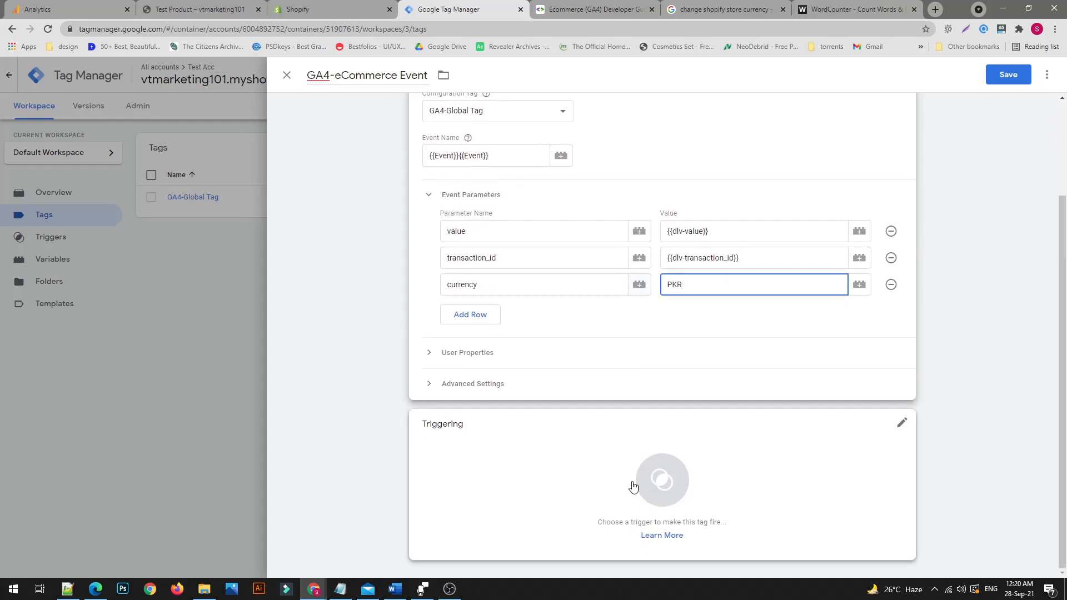
pyautogui.click(584, 448)
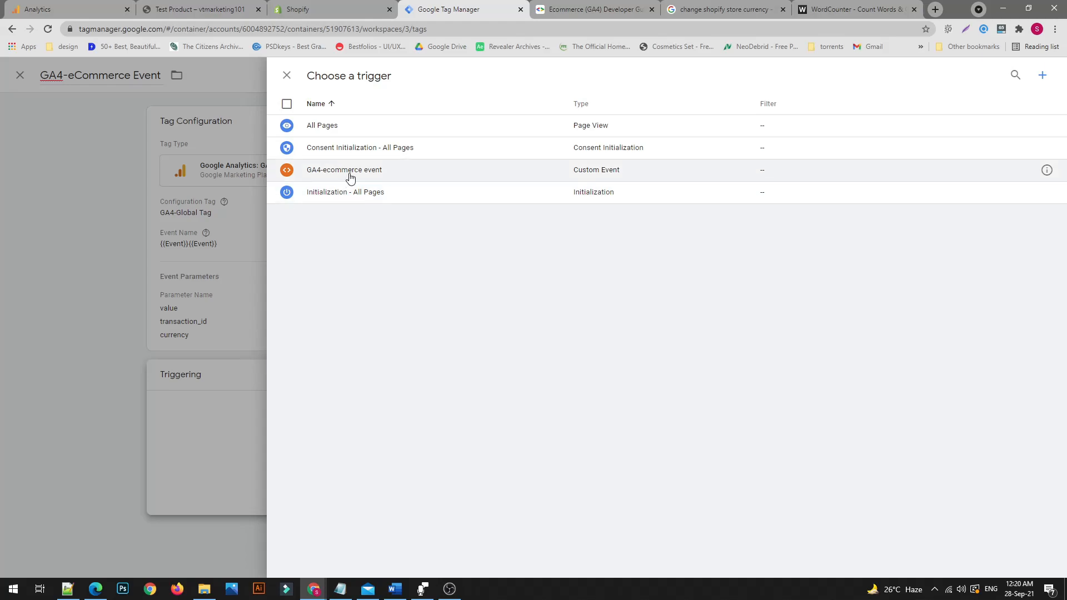
pyautogui.click(406, 173)
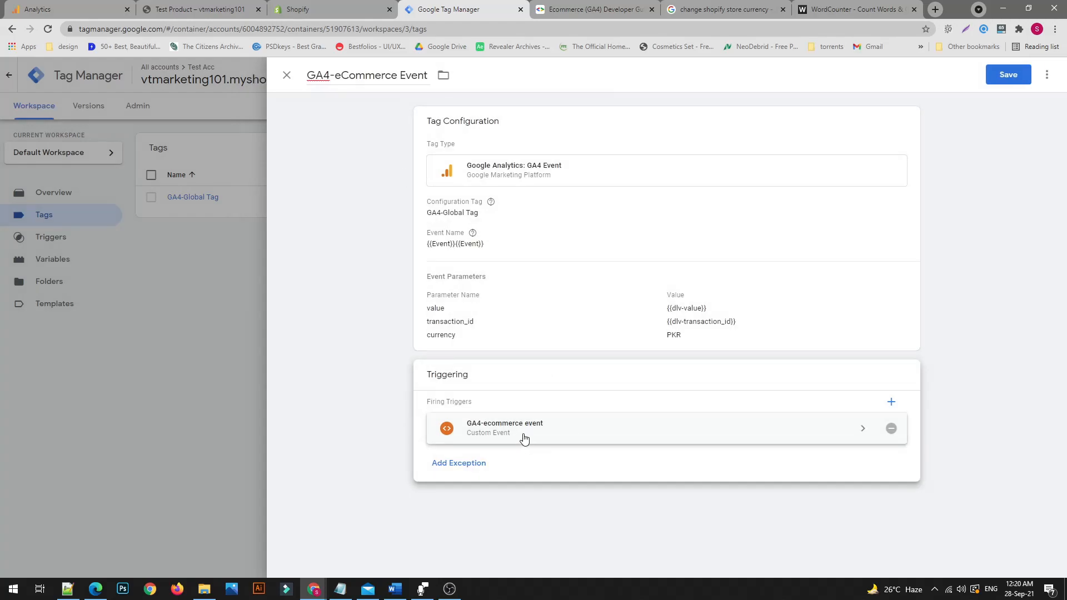
pyautogui.click(1001, 81)
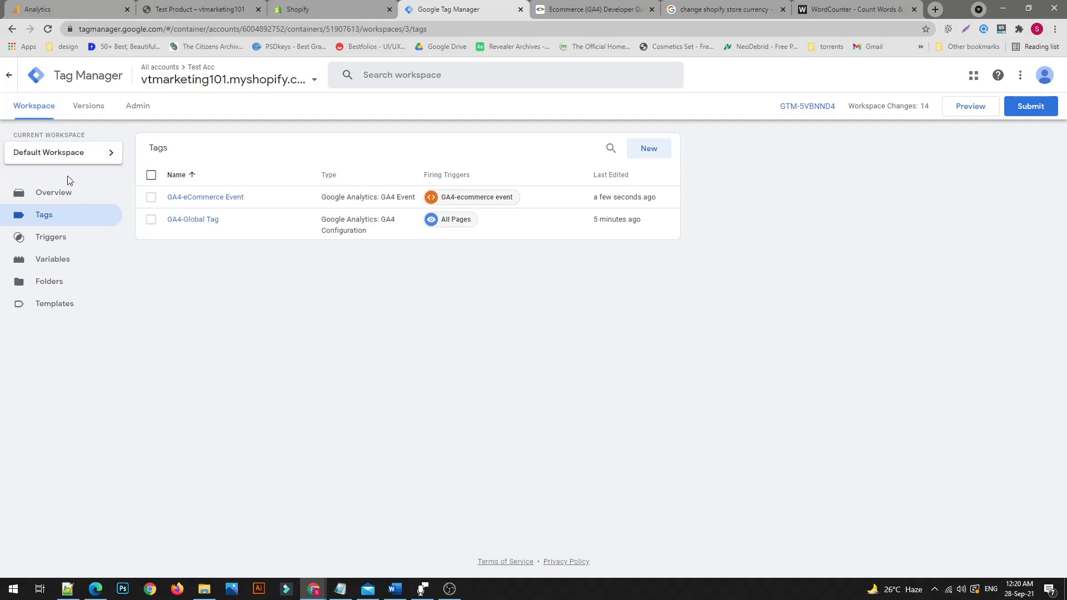
pyautogui.click(59, 200)
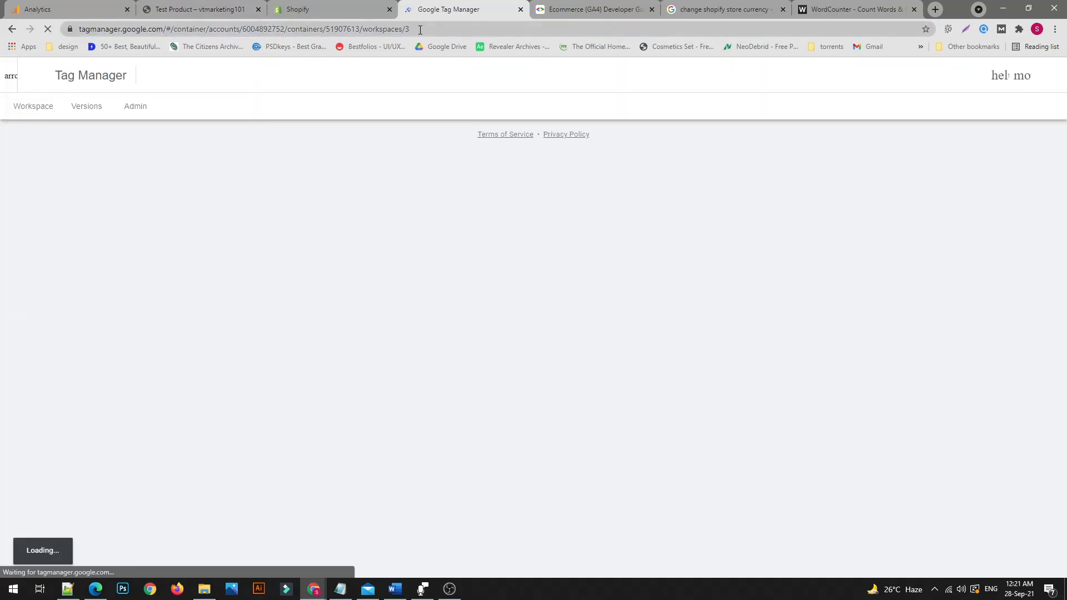
pyautogui.click(420, 30)
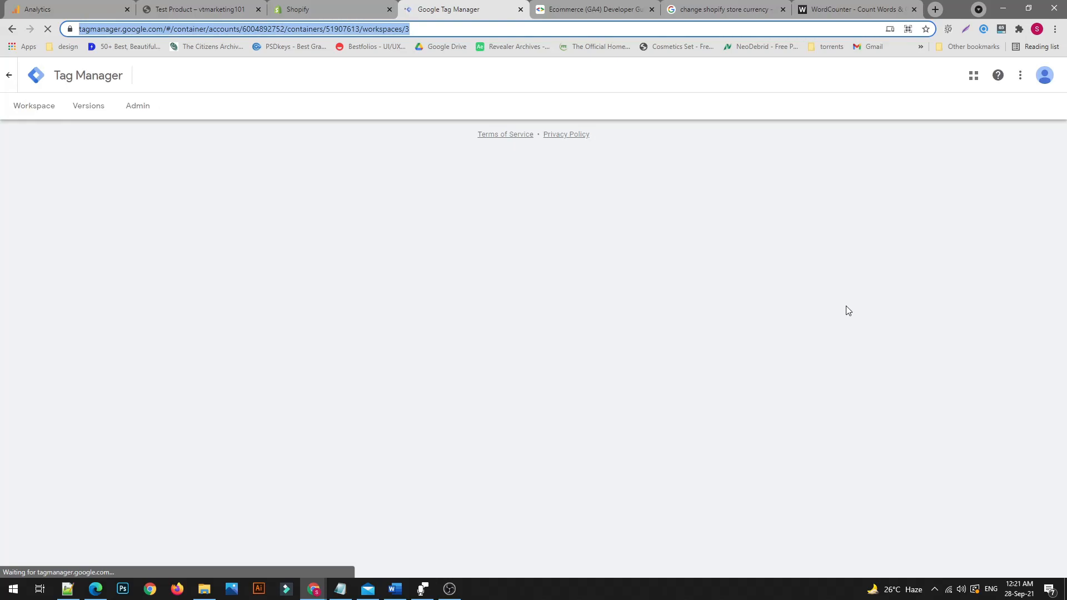
pyautogui.click(548, 29)
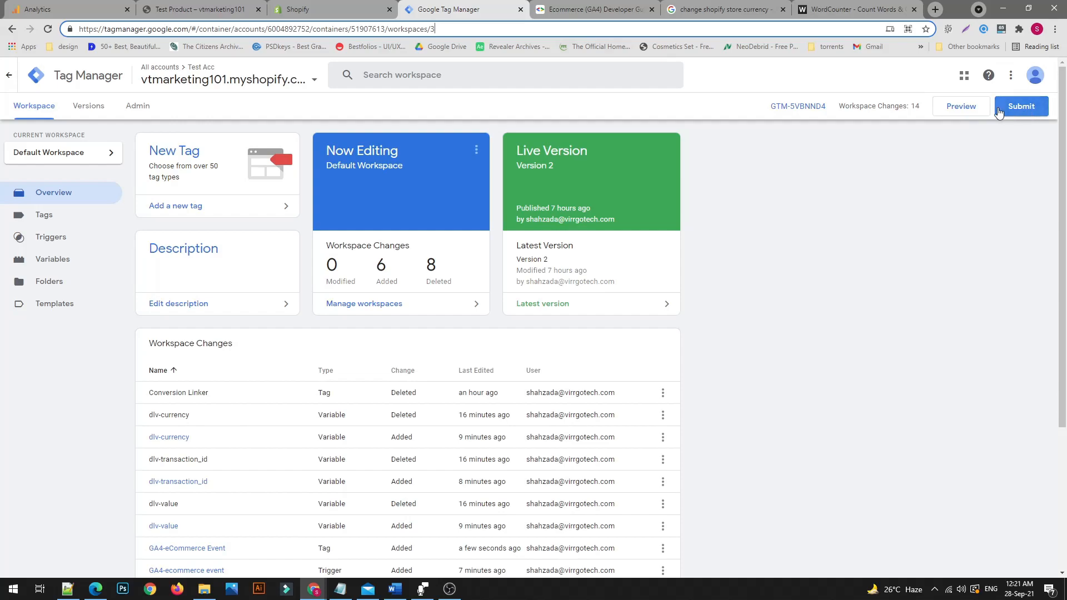
pyautogui.click(968, 109)
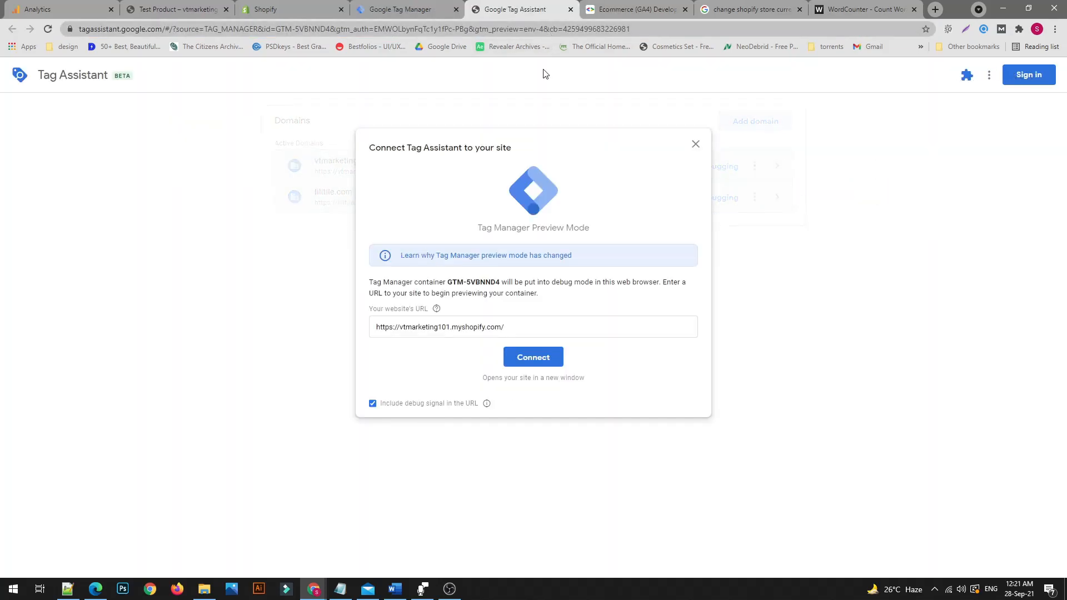
pyautogui.click(528, 365)
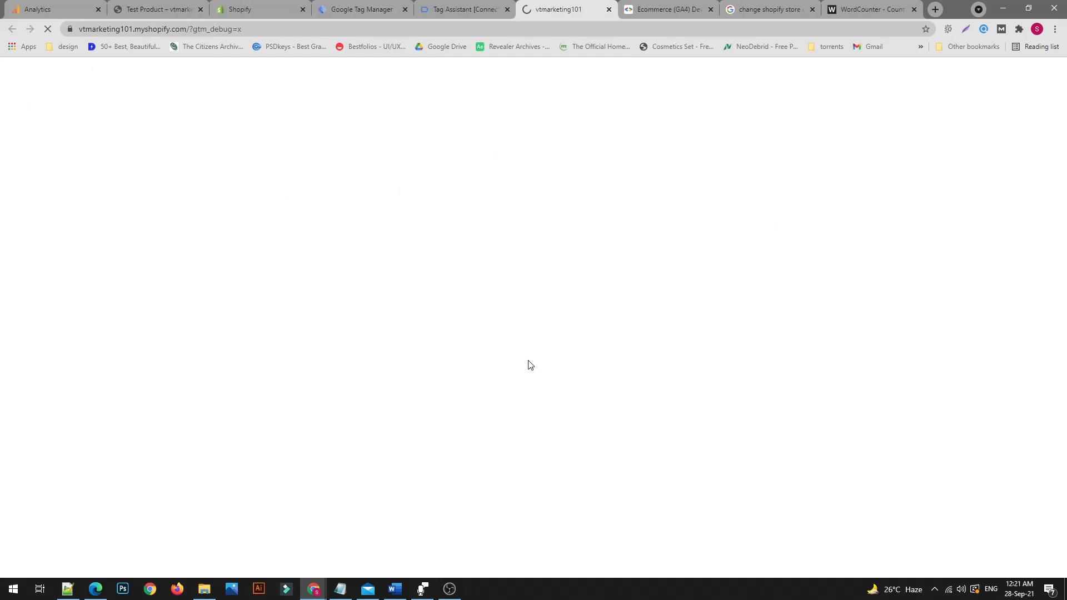
# Open Test Product in the debug storefront and buy it immediately to reach the checkout
pyautogui.scroll(-1, 601, 360)
pyautogui.scroll(-10, 600, 364)
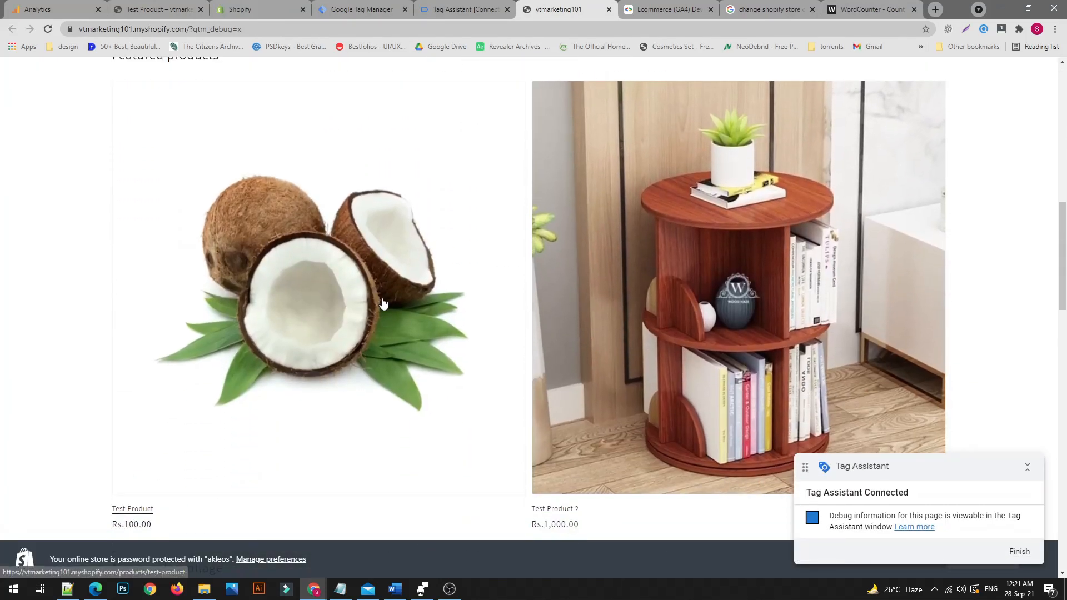
pyautogui.click(383, 303)
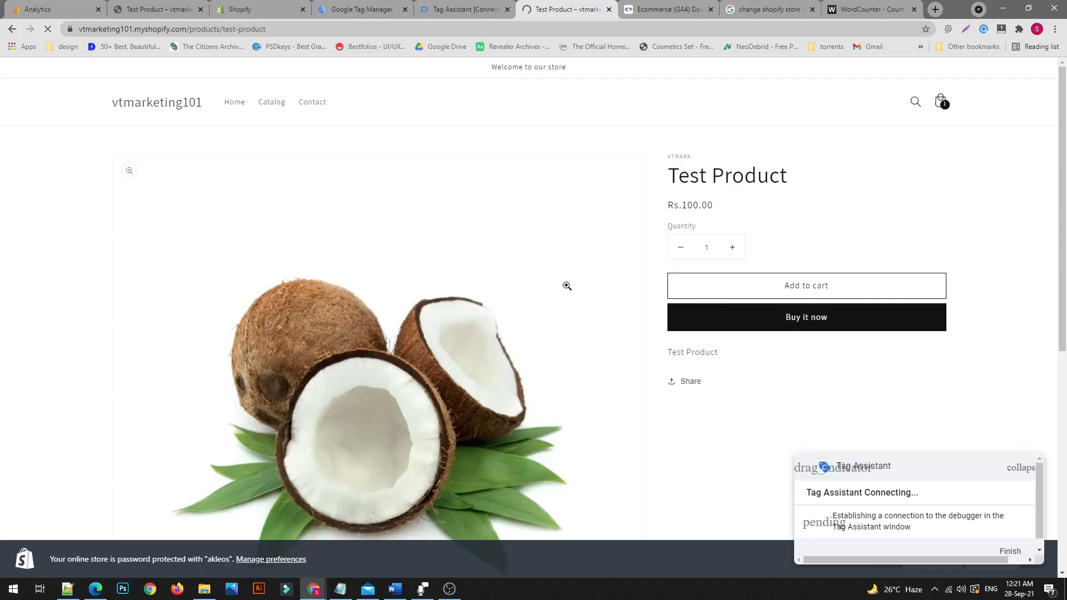
pyautogui.click(833, 325)
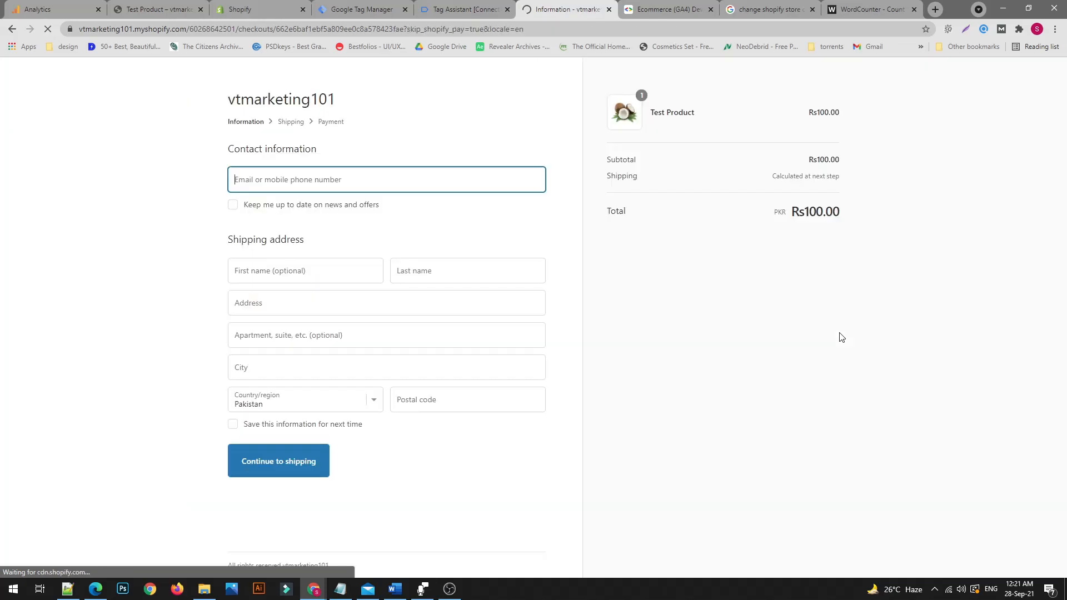
# Fill in the contact e-mail for the test checkout
pyautogui.click(351, 183)
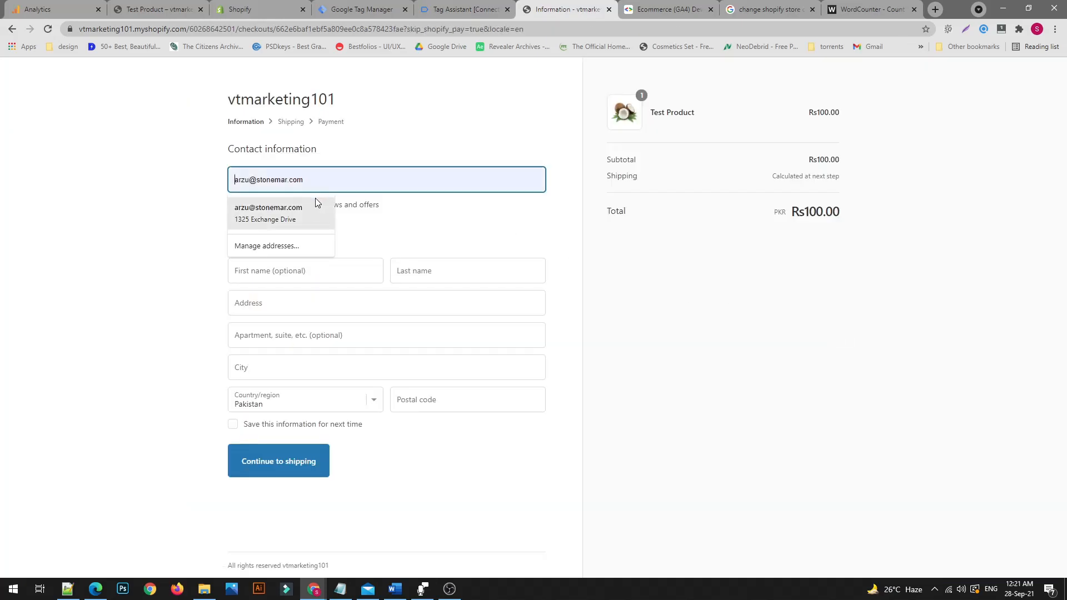
pyautogui.write('tes')
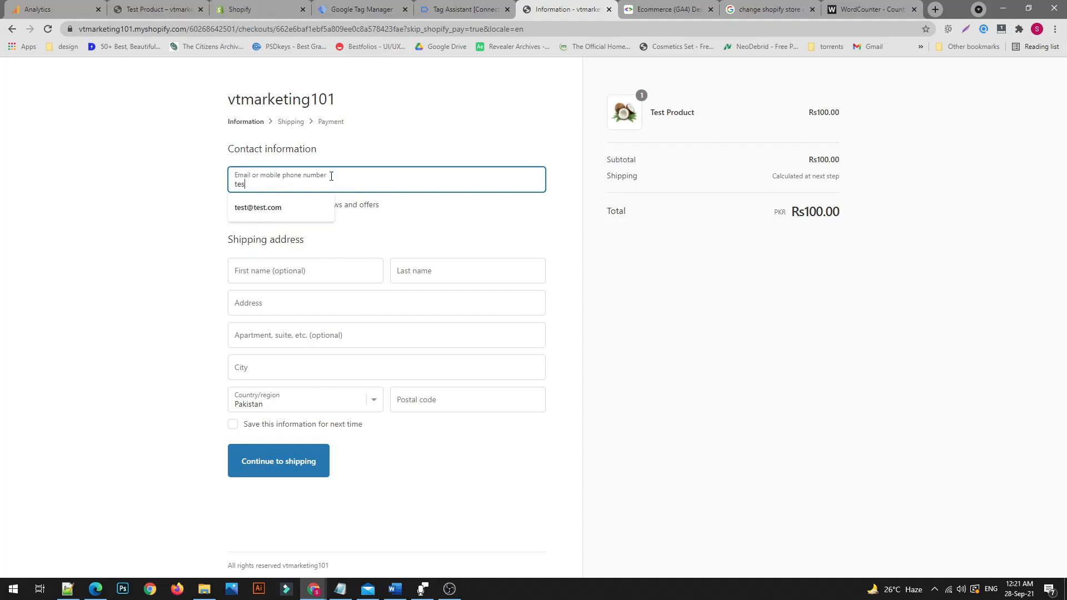
pyautogui.write('t@')
pyautogui.press('Down')
pyautogui.press('Return')
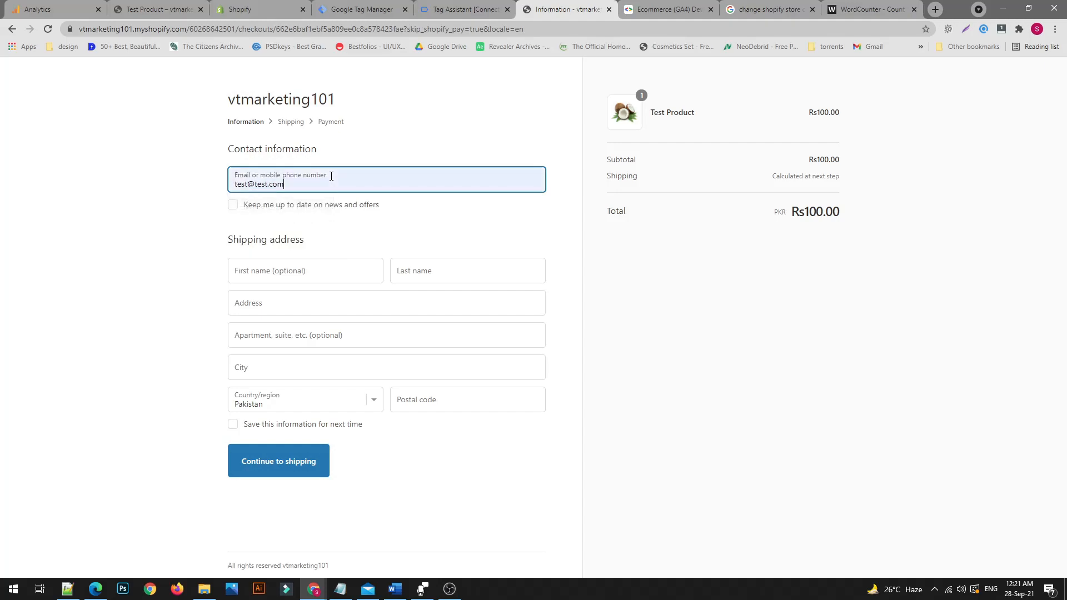
# Enter the customer's first and last name in the shipping address
pyautogui.click(344, 280)
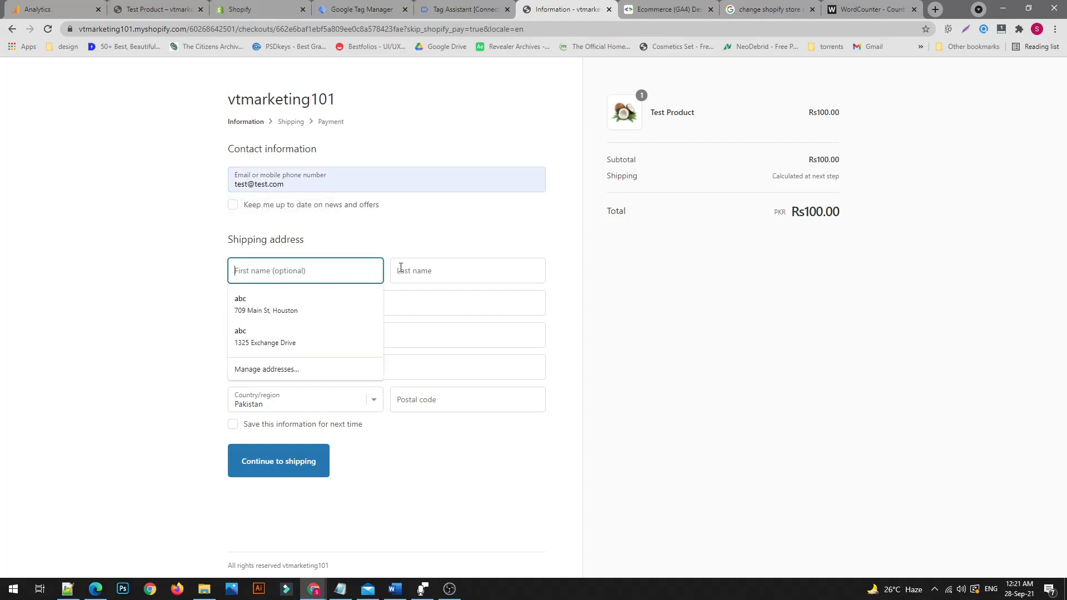
pyautogui.write('Abc')
pyautogui.click(400, 267)
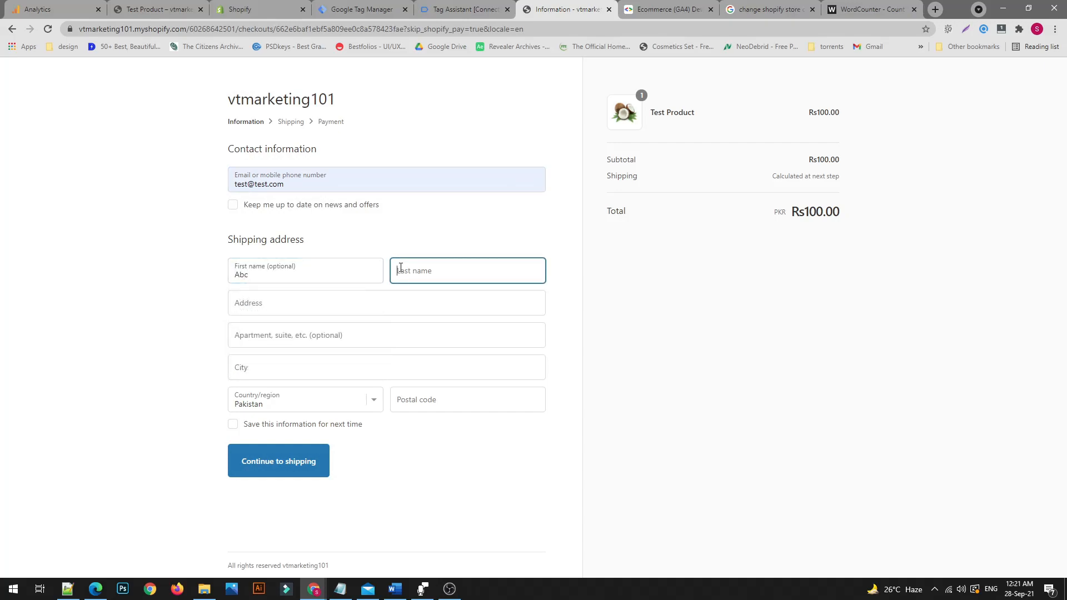
pyautogui.write('test')
pyautogui.press('BackSpace')
pyautogui.write('Def')
pyautogui.press('Tab')
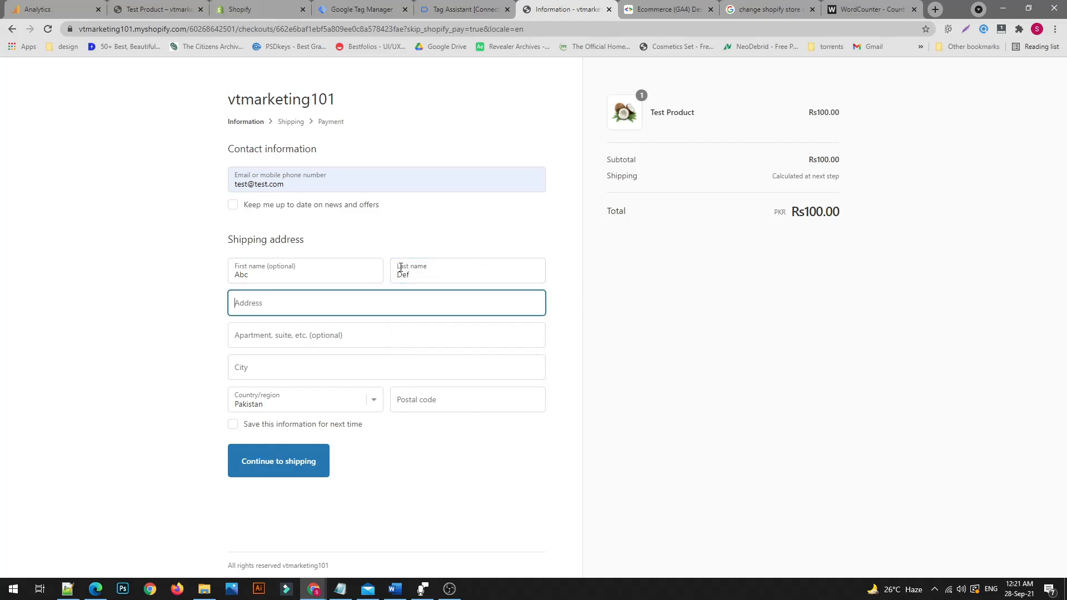
# Complete the shipping form with the street address, apartment, postal code and city, and continue to the shipping method
pyautogui.write('test')
pyautogui.press('Tab')
pyautogui.write('test')
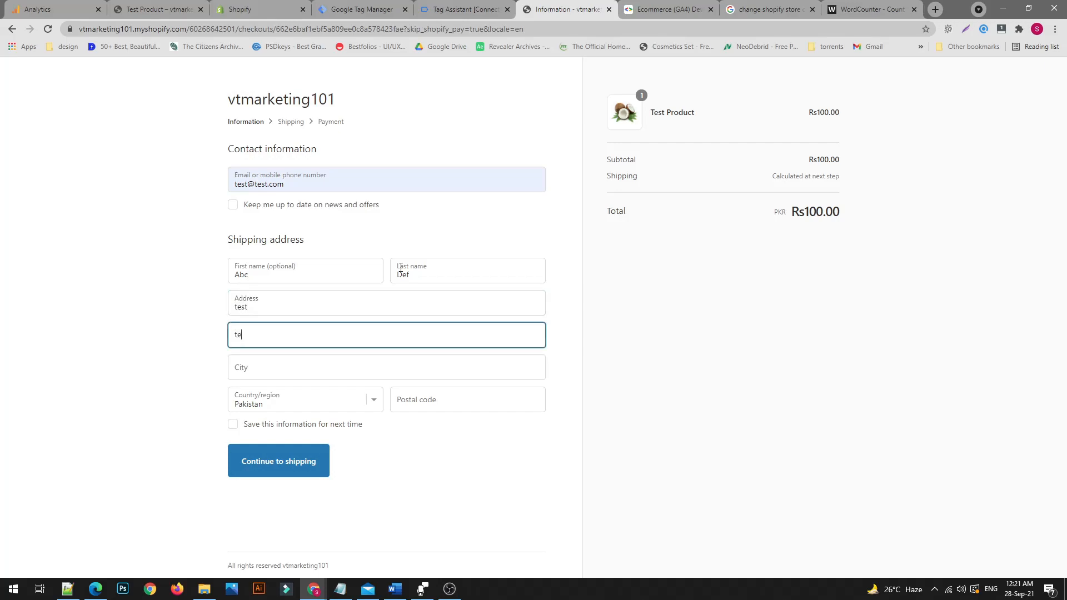
pyautogui.press('Tab')
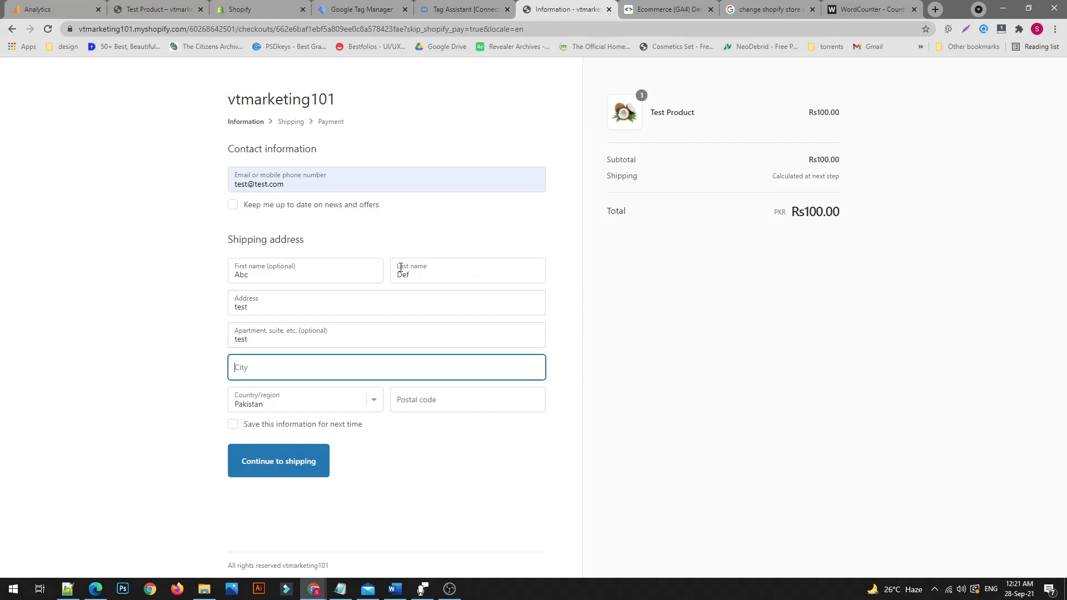
pyautogui.press('Tab')
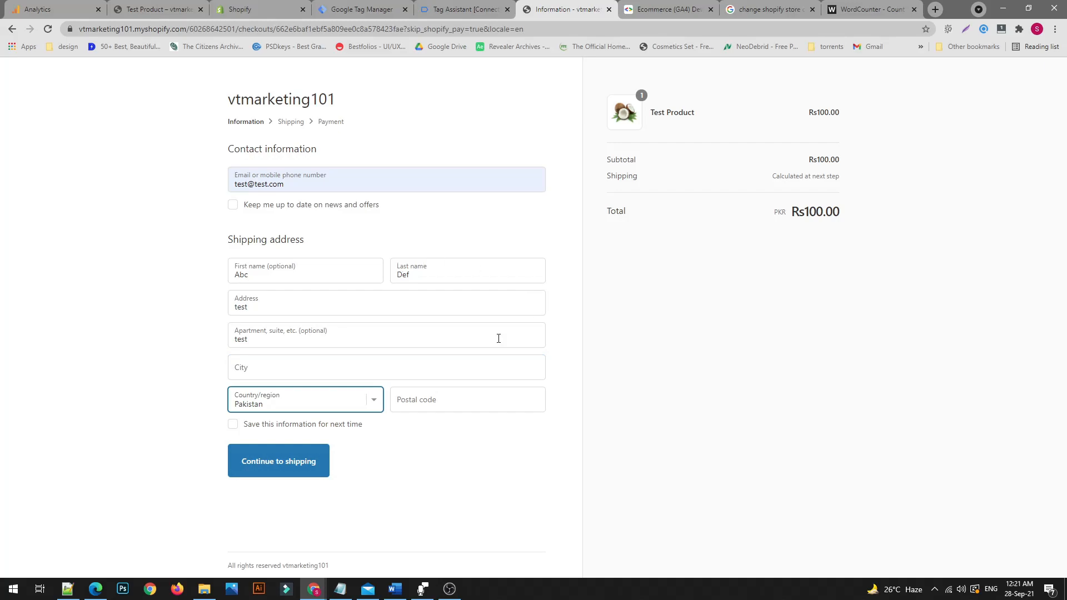
pyautogui.click(437, 399)
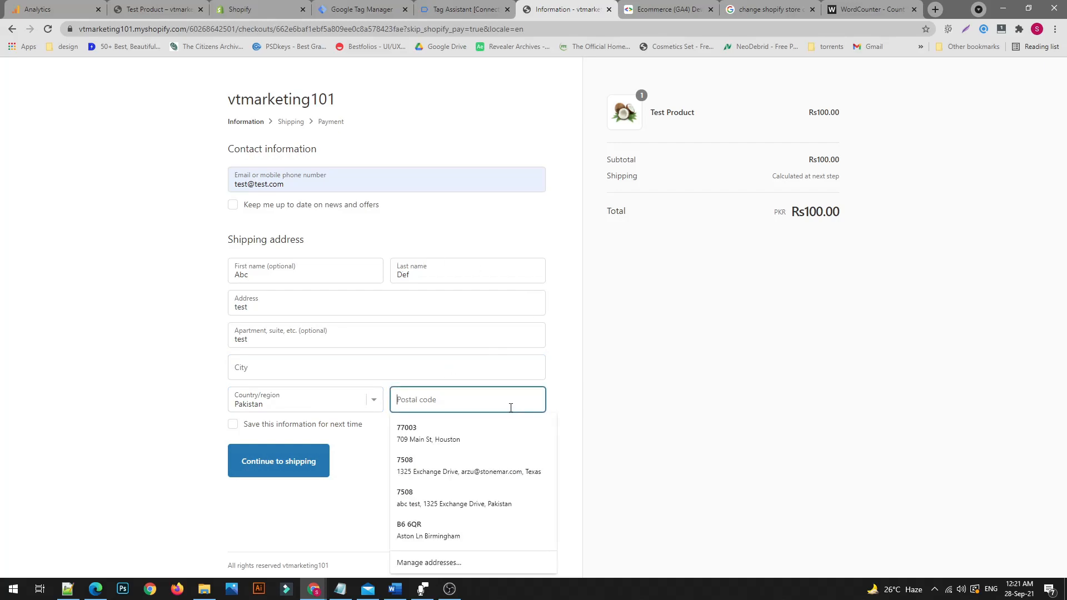
pyautogui.write('123')
pyautogui.click(300, 459)
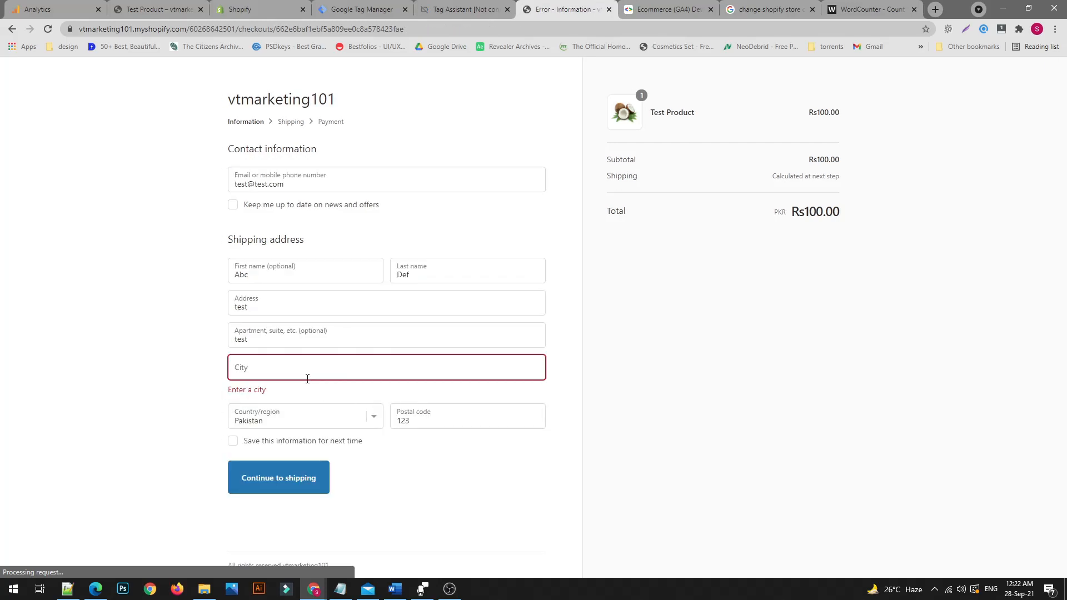
pyautogui.click(307, 369)
pyautogui.write('kch')
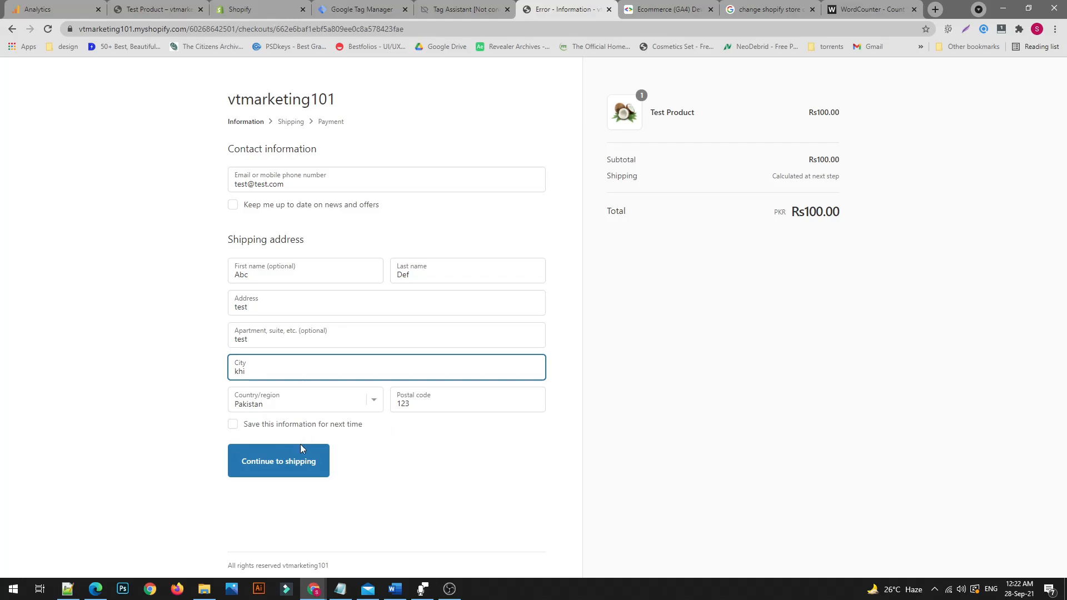
pyautogui.press('Return')
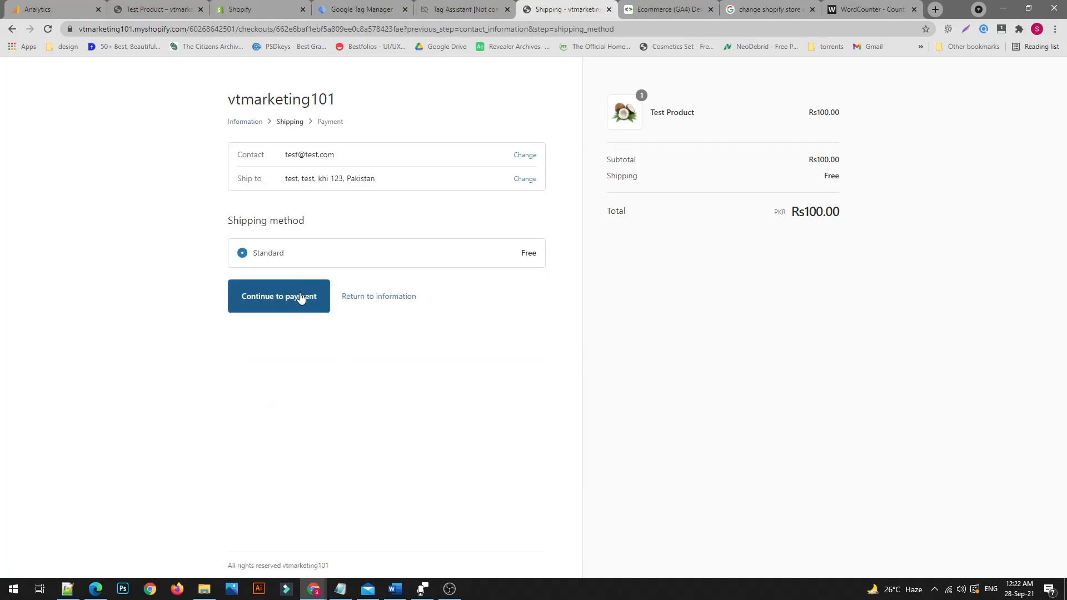
# Continue to payment, choose Cash on Delivery (COD) as the payment method and complete the test order
pyautogui.click(300, 299)
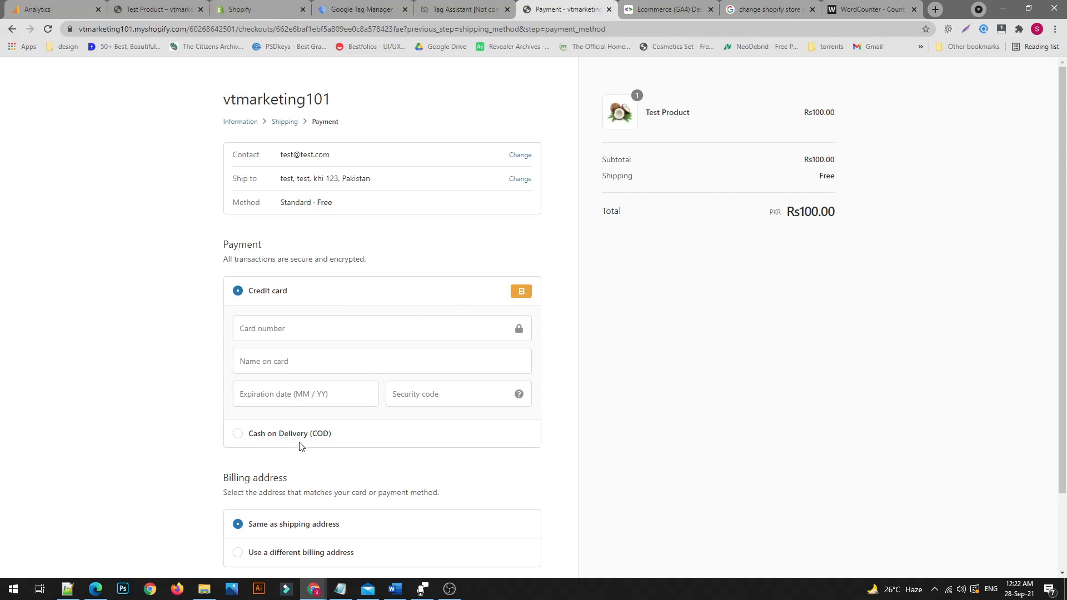
pyautogui.click(258, 433)
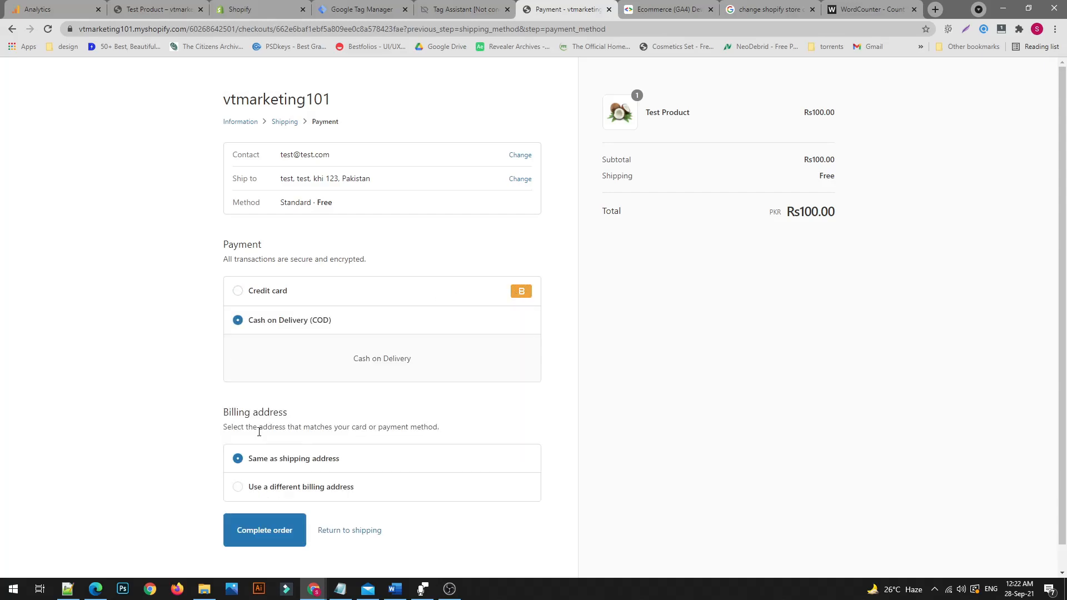
pyautogui.scroll(-1, 263, 356)
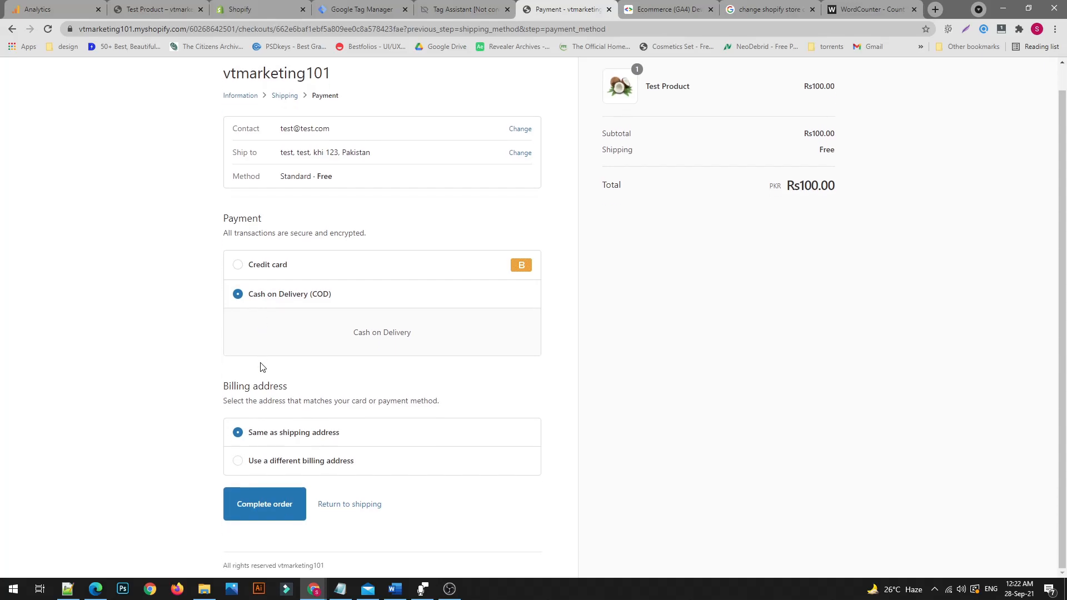
pyautogui.click(279, 506)
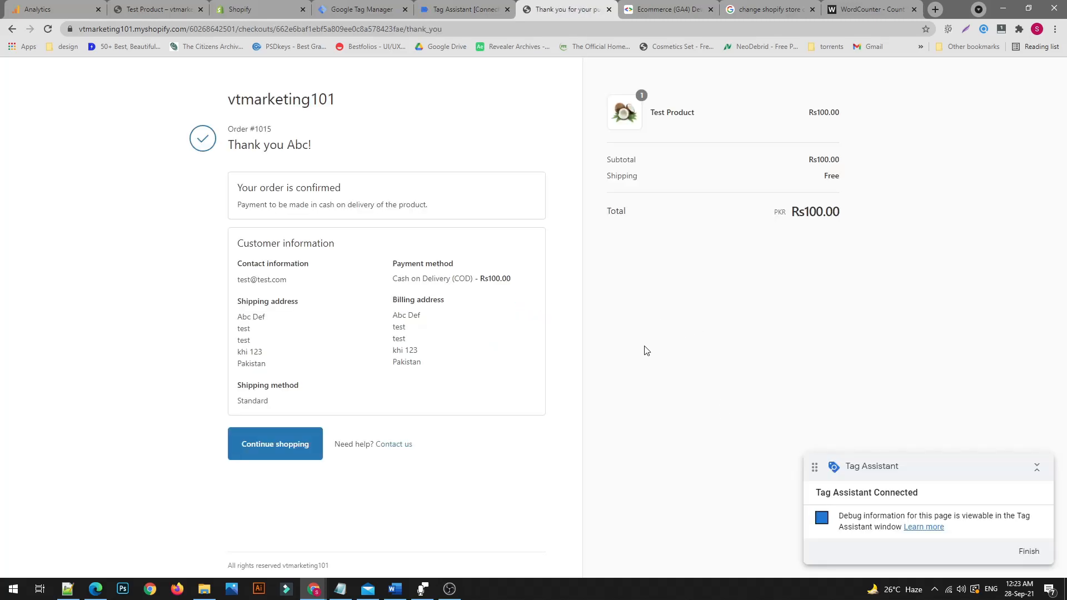
# In Tag Assistant, open the purchase event and inspect the details of its fired GA4-eCommerce Event tag
pyautogui.click(459, 7)
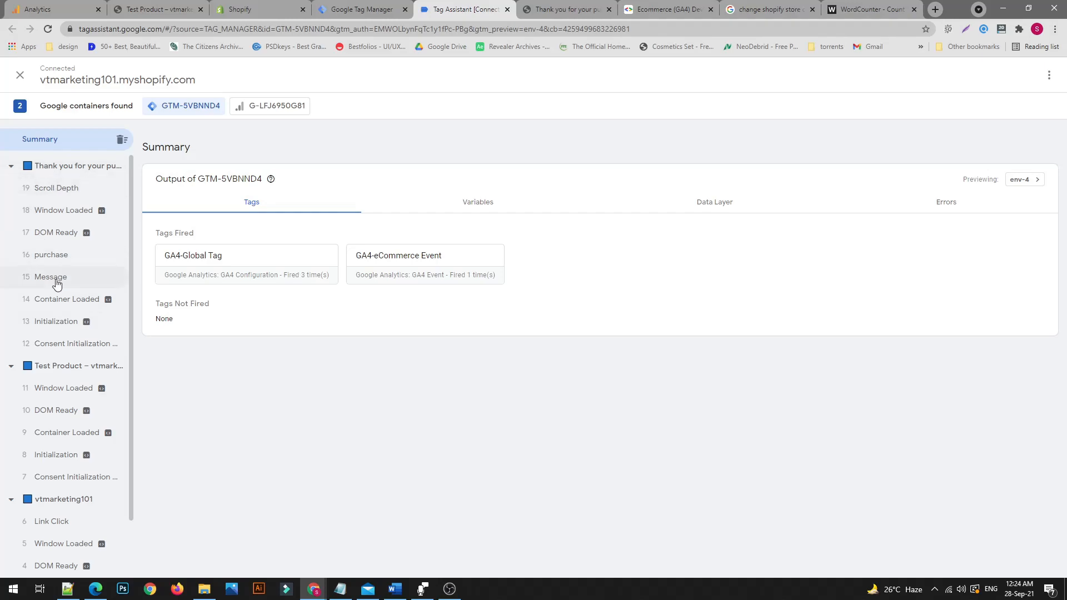
pyautogui.click(51, 257)
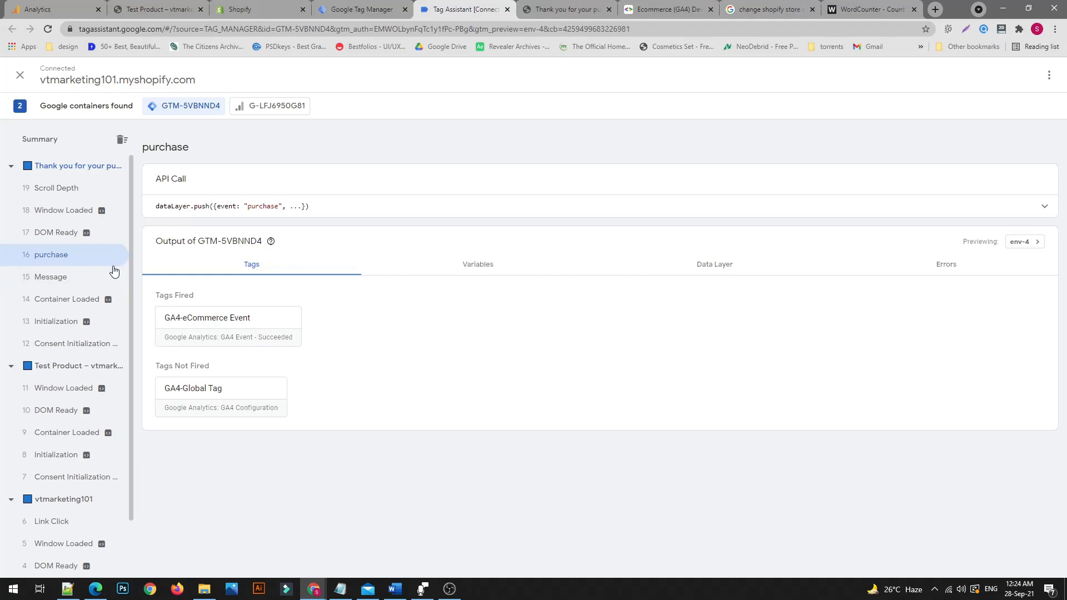
pyautogui.click(211, 324)
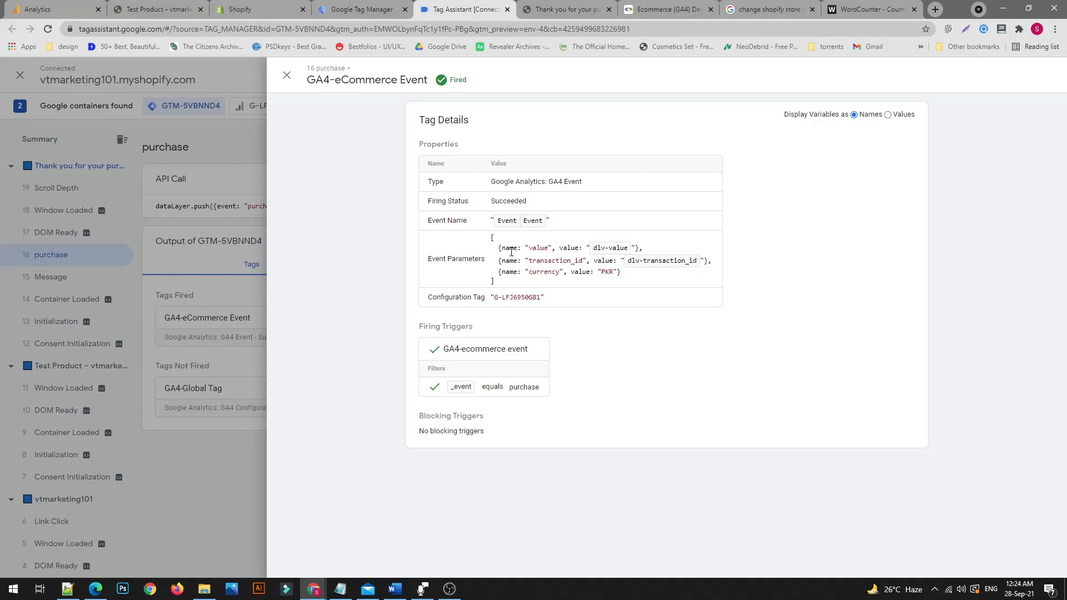
pyautogui.click(224, 324)
# Examine the purchase event's data layer, checking its page type, currency and value
pyautogui.click(744, 267)
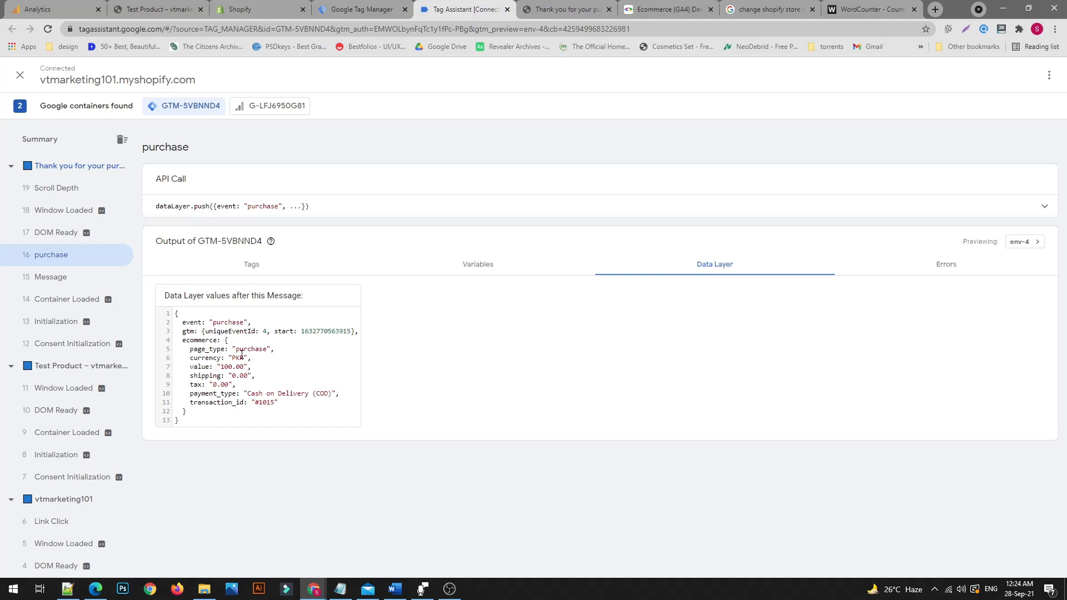
pyautogui.moveTo(245, 359); pyautogui.dragTo(234, 359)
pyautogui.click(241, 366)
pyautogui.moveTo(238, 349); pyautogui.dragTo(267, 348)
pyautogui.click(267, 349)
pyautogui.click(240, 359)
# Compare the total and shipping cost on the order confirmation page with the purchase data layer values
pyautogui.click(558, 9)
pyautogui.moveTo(853, 217); pyautogui.dragTo(781, 213)
pyautogui.click(466, 9)
pyautogui.click(559, 10)
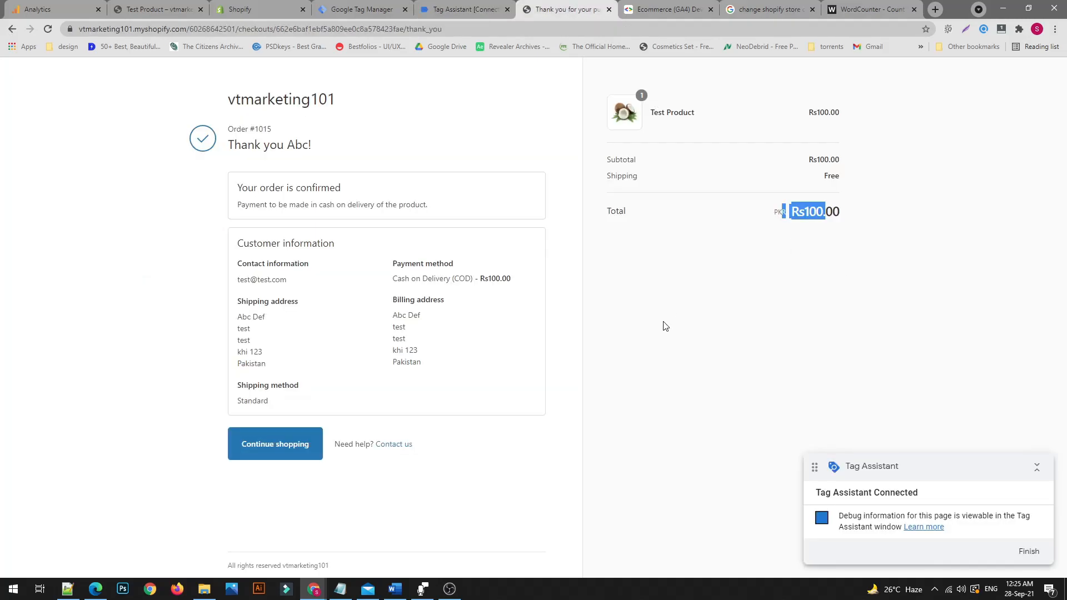
pyautogui.moveTo(846, 174); pyautogui.dragTo(822, 176)
pyautogui.click(766, 184)
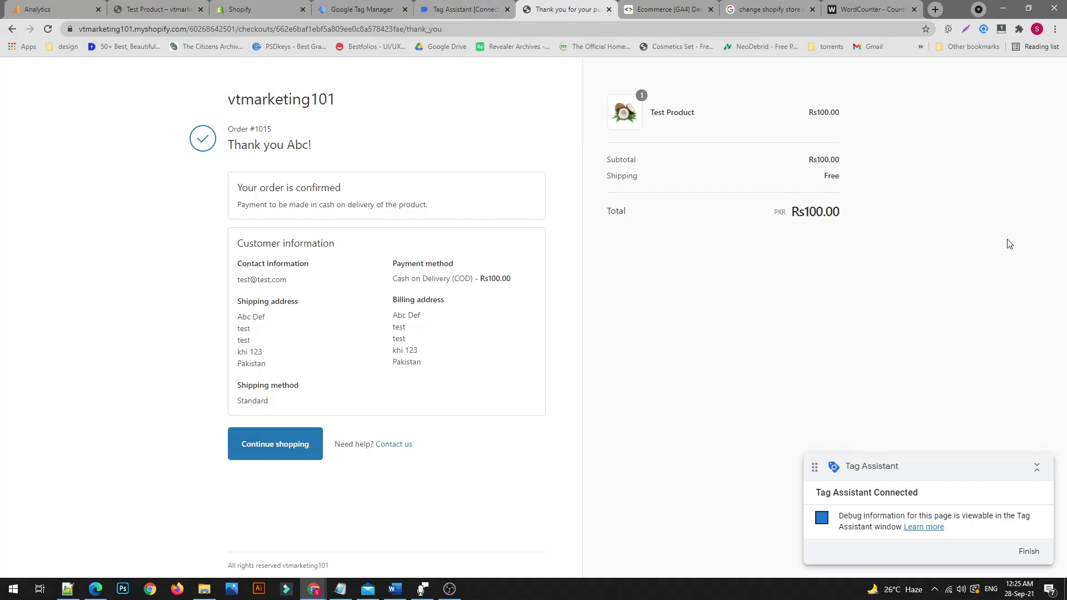
# Check the data layer's shipping, tax, payment type and transaction ID against the order confirmation page
pyautogui.click(458, 7)
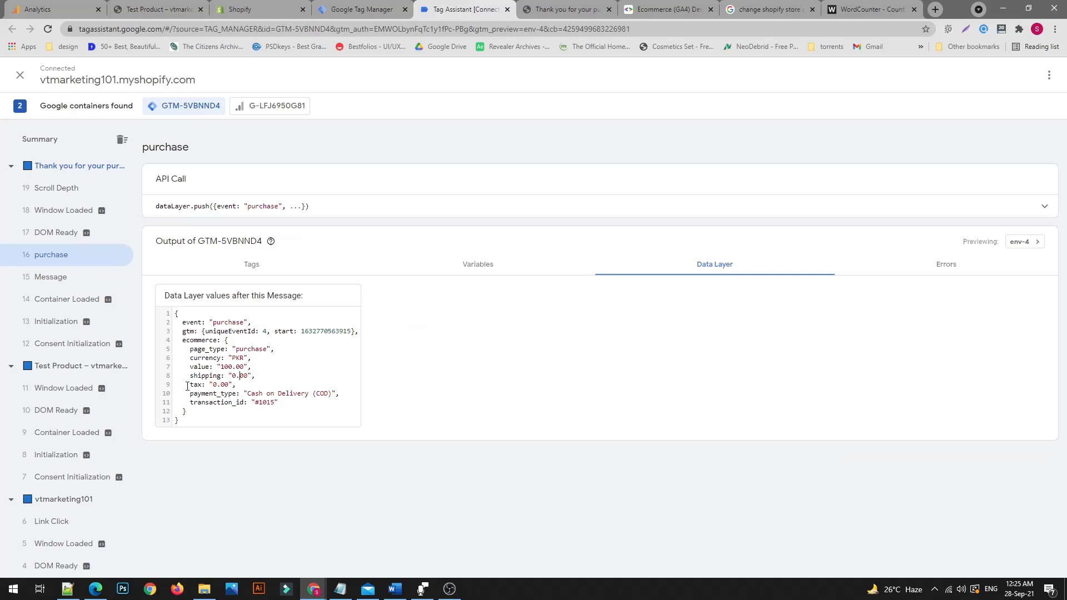
pyautogui.click(547, 9)
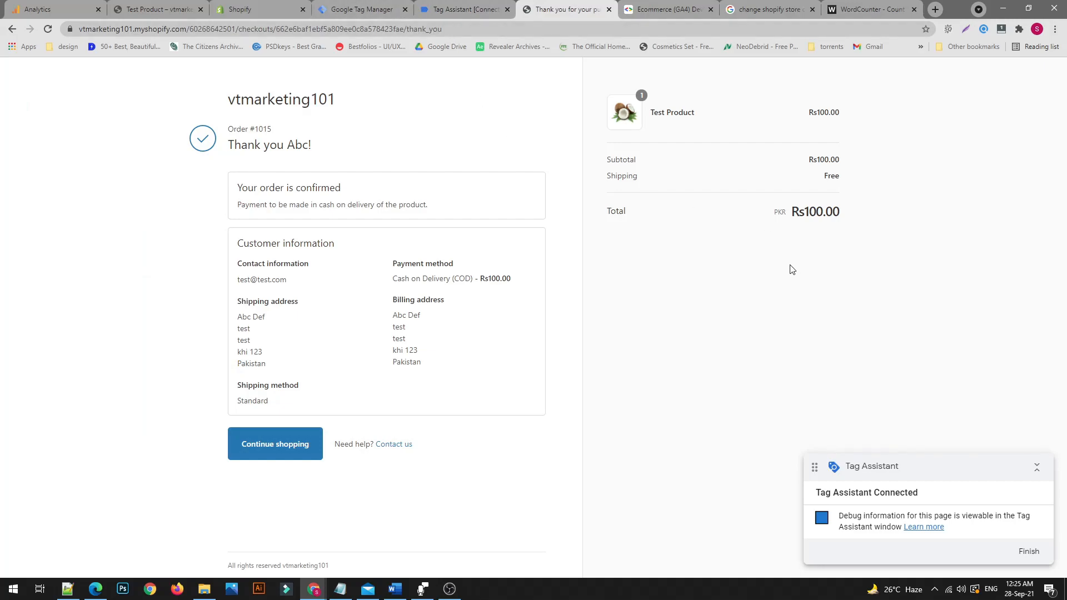
pyautogui.click(464, 8)
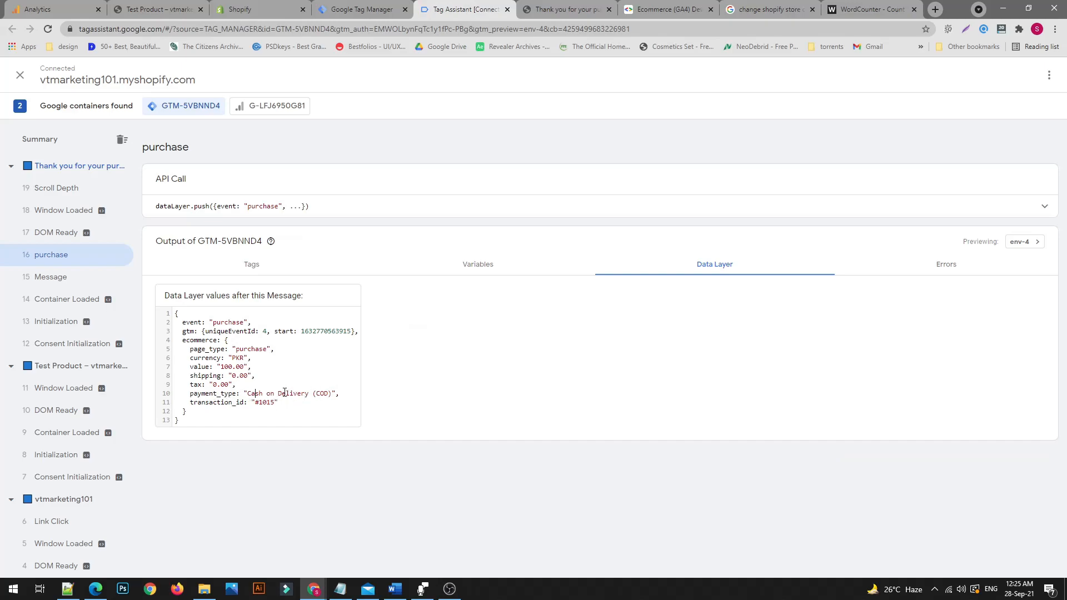
pyautogui.moveTo(190, 402)
pyautogui.mouseDown()
pyautogui.moveTo(245, 401)
pyautogui.moveTo(190, 402)
pyautogui.mouseUp()
pyautogui.click(264, 401)
pyautogui.click(256, 404)
# Switch to Google Analytics, leave the web stream details and property settings, and open the Reports snapshot
pyautogui.click(40, 6)
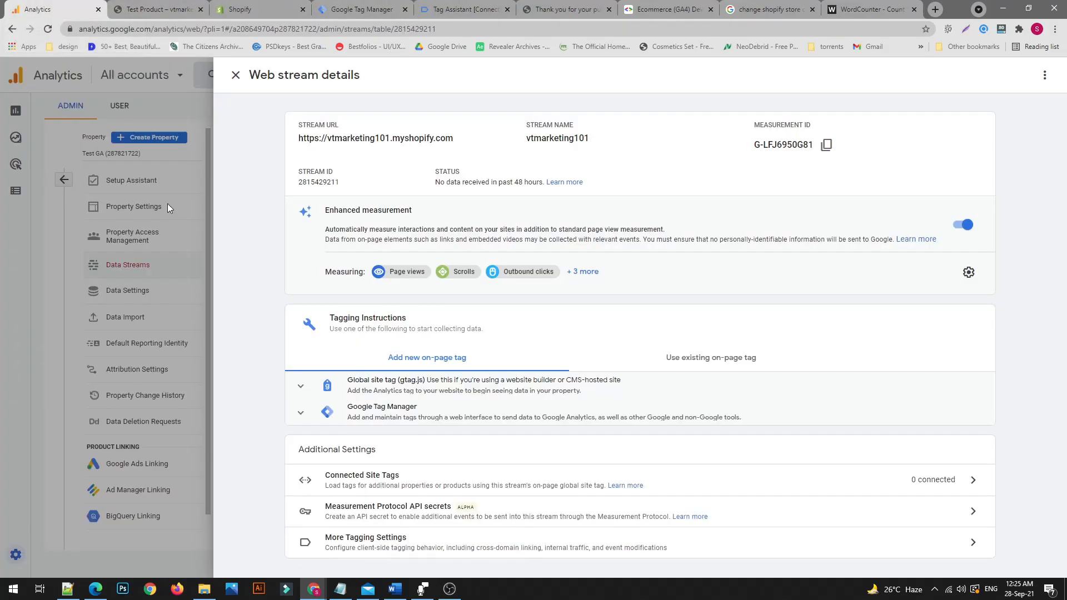
pyautogui.click(92, 204)
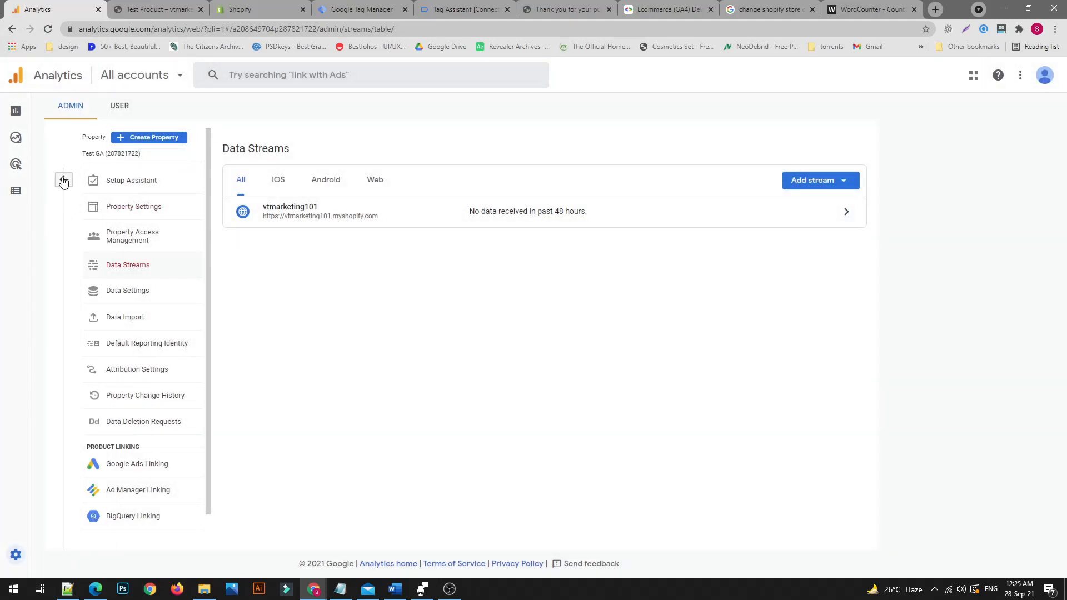
pyautogui.click(63, 180)
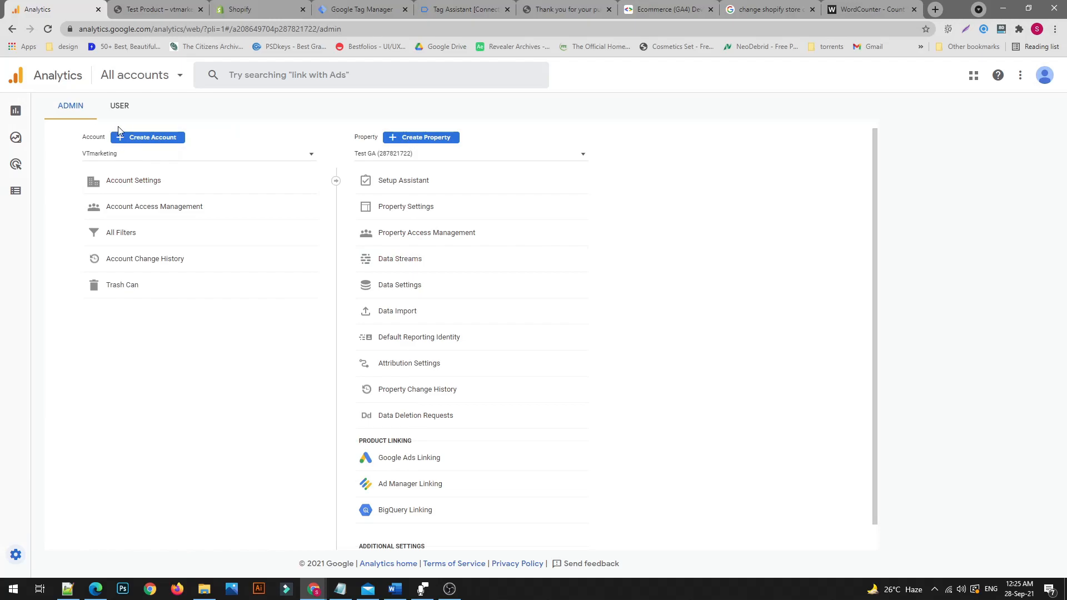
pyautogui.click(25, 113)
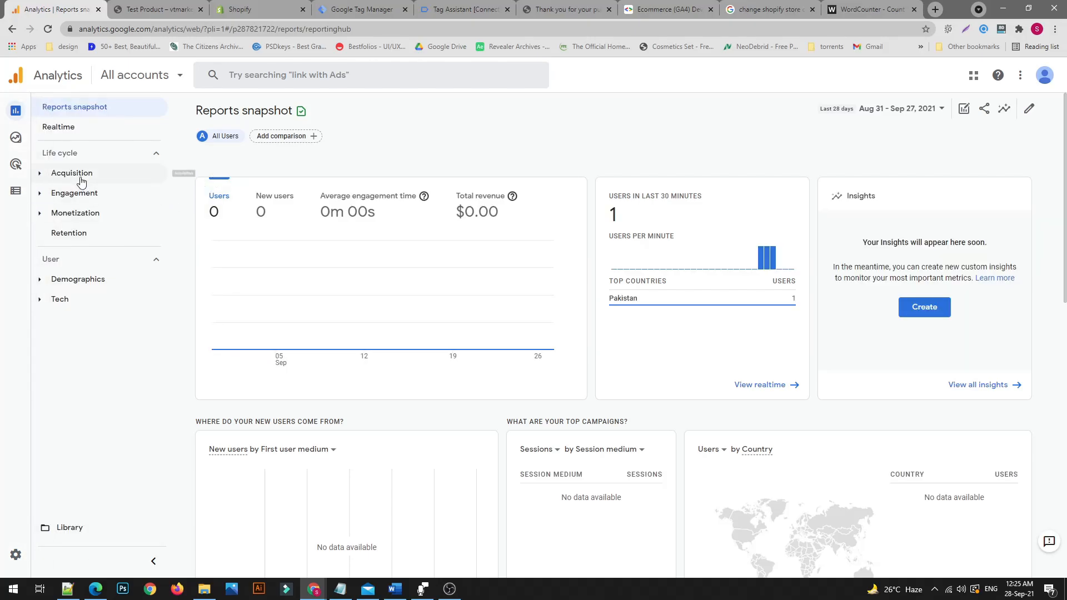
# Look through the Reports snapshot cards for users, events, conversions and top selling products
pyautogui.scroll(-3, 522, 292)
pyautogui.scroll(-6, 510, 286)
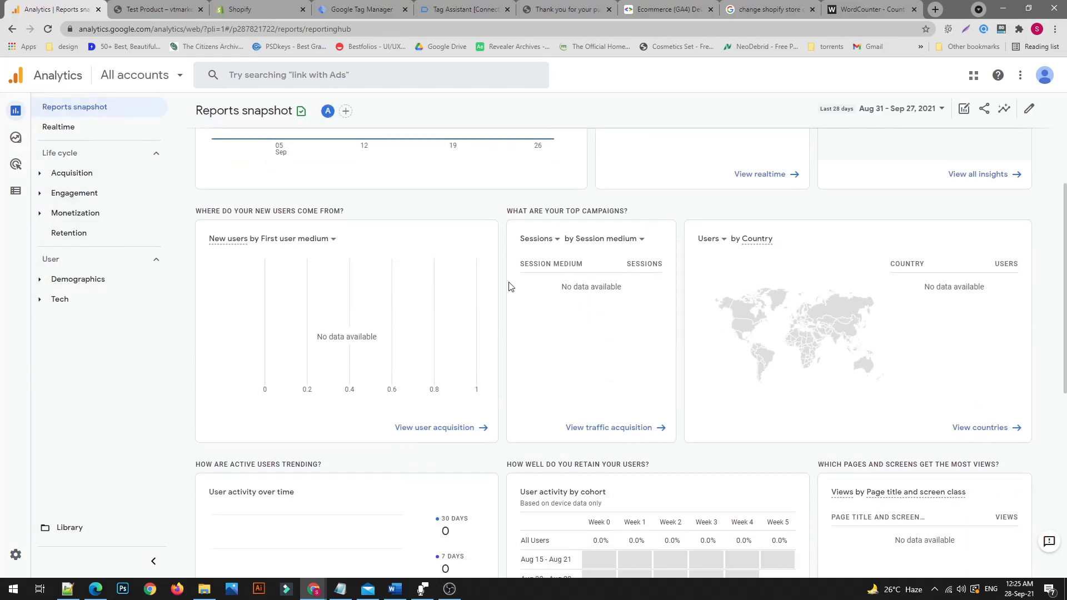
pyautogui.scroll(10, 399, 272)
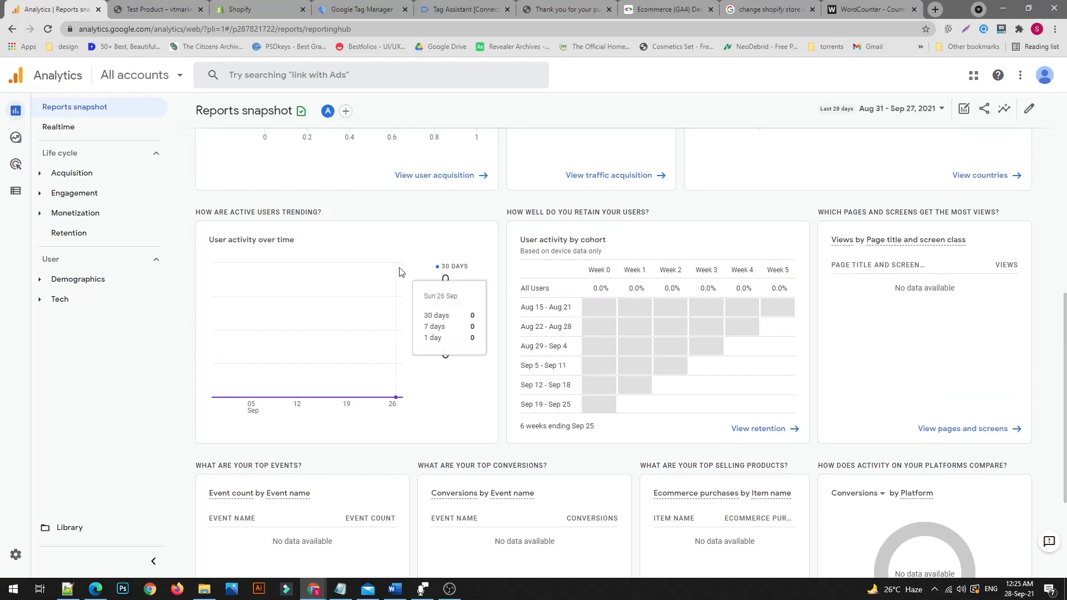
pyautogui.scroll(-10, 399, 272)
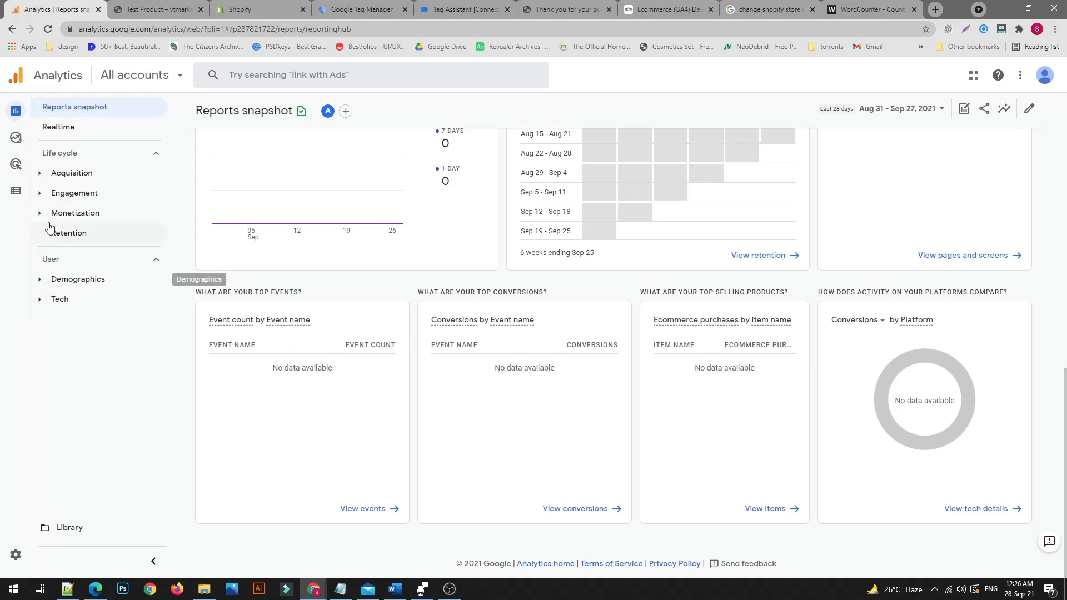
pyautogui.moveTo(19, 191)
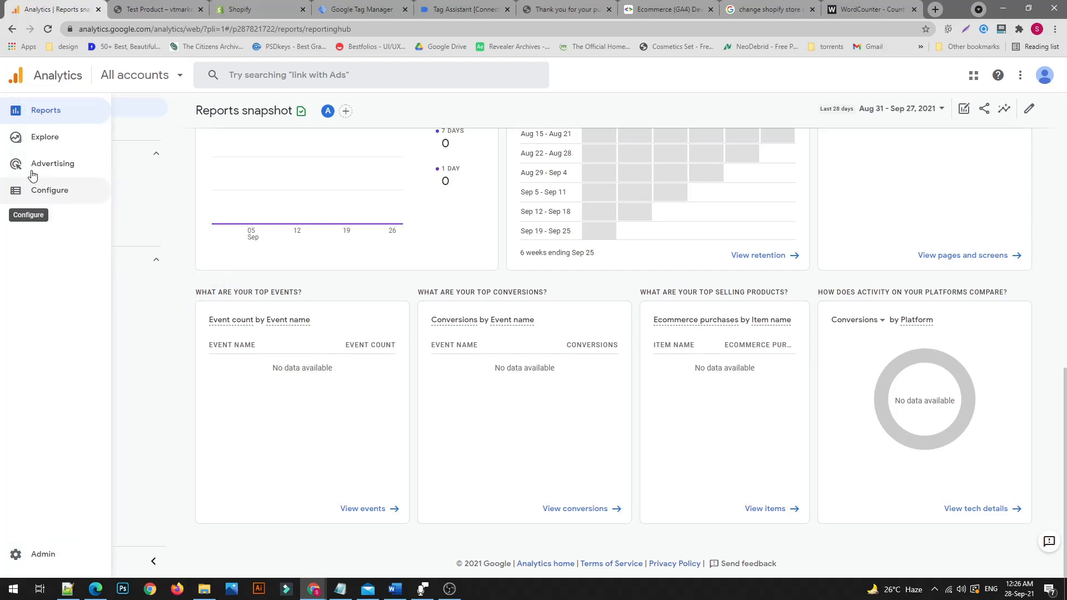
pyautogui.click(59, 111)
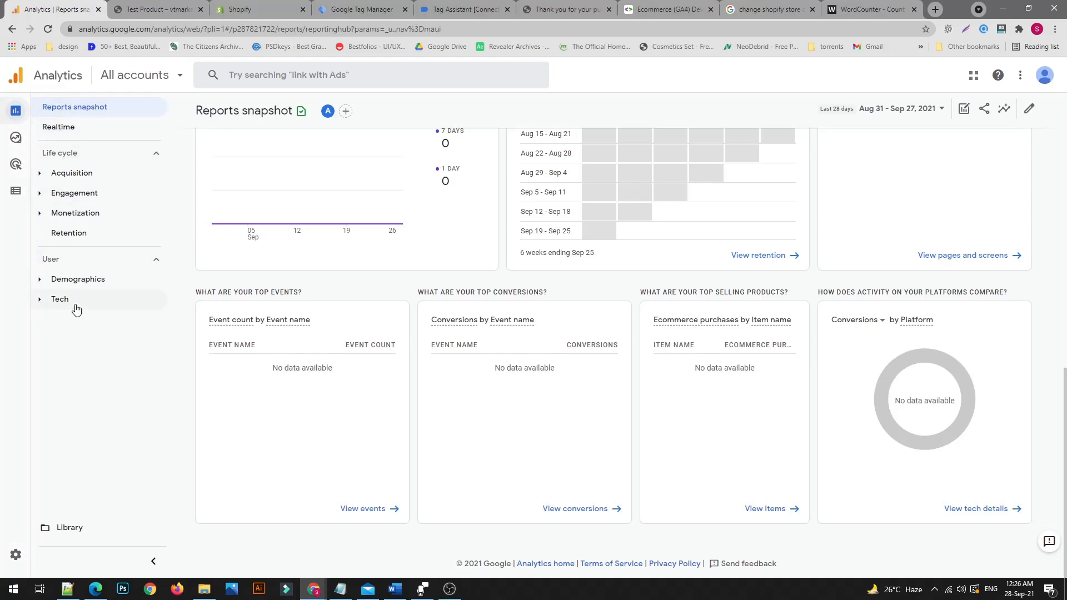
pyautogui.scroll(-7, 484, 356)
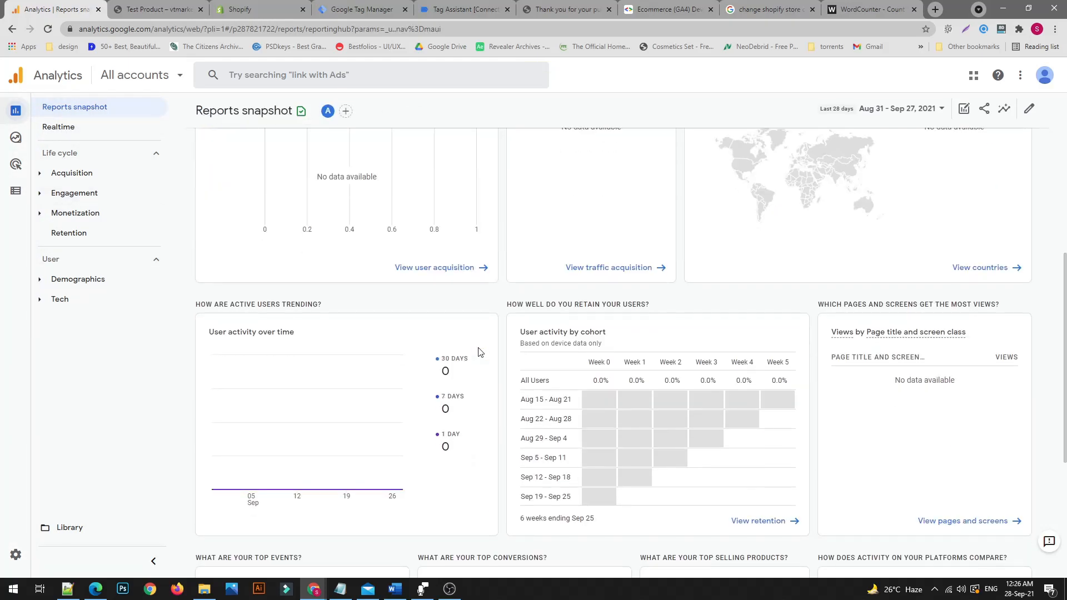
# Open the Realtime report and examine the event counts by event name for the purchase event
pyautogui.click(60, 127)
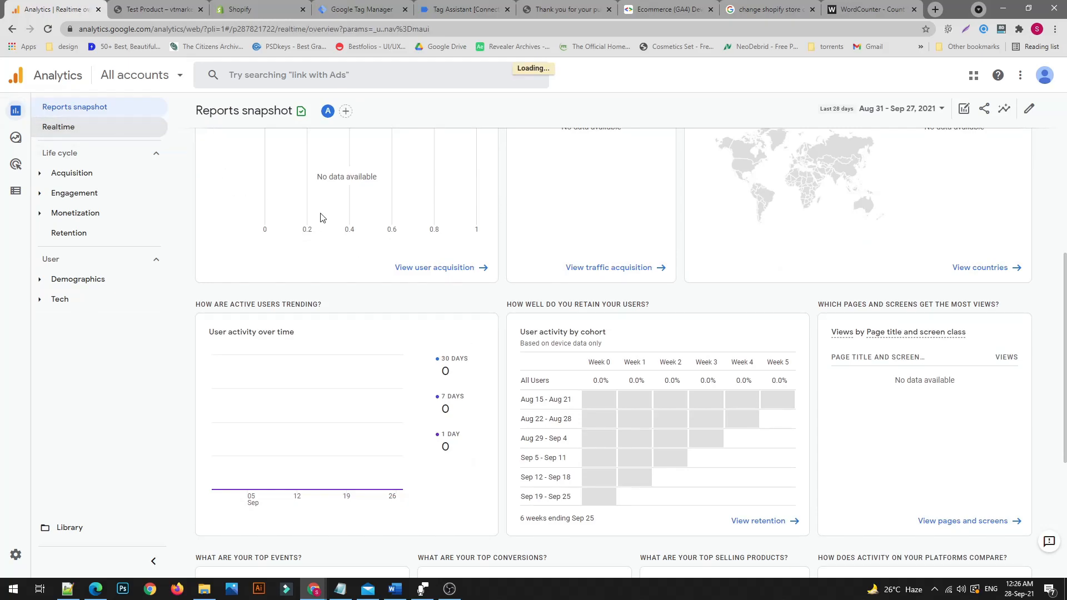
pyautogui.scroll(-5, 369, 298)
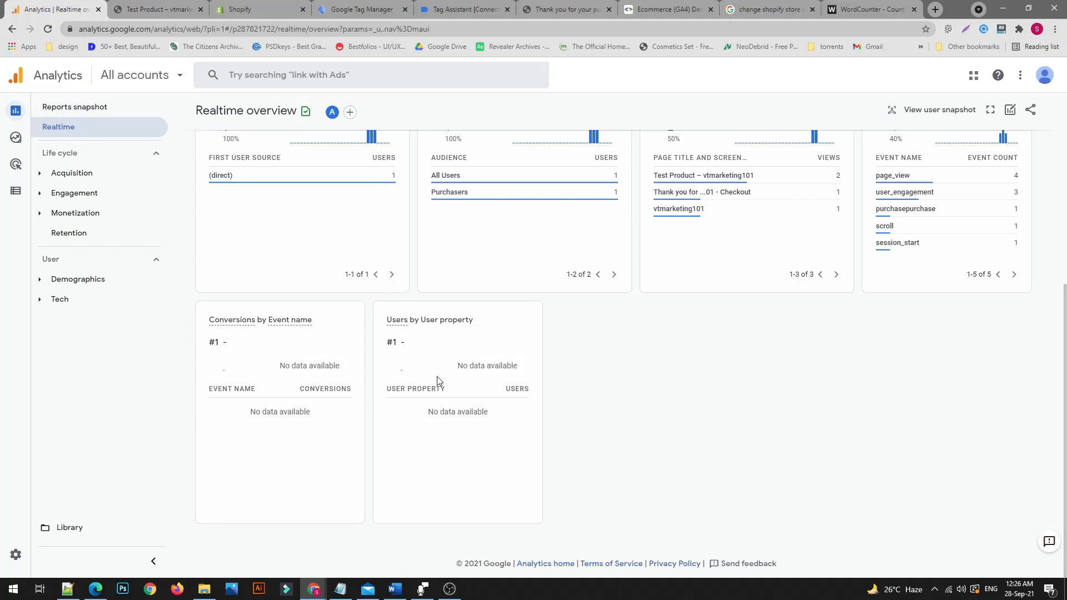
pyautogui.scroll(5, 404, 419)
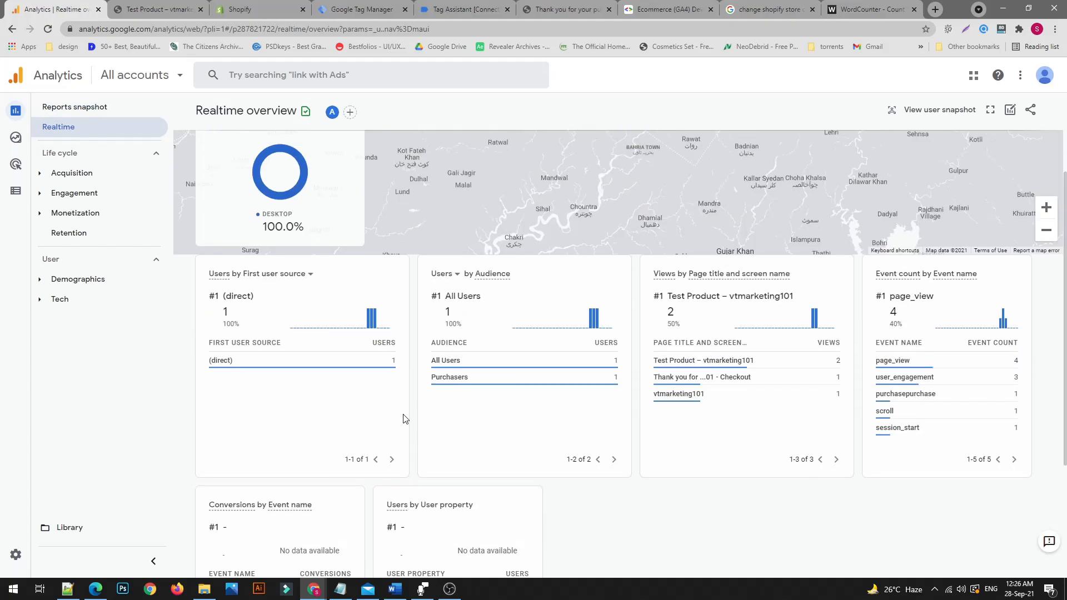
pyautogui.scroll(-2, 403, 418)
pyautogui.scroll(-4, 403, 418)
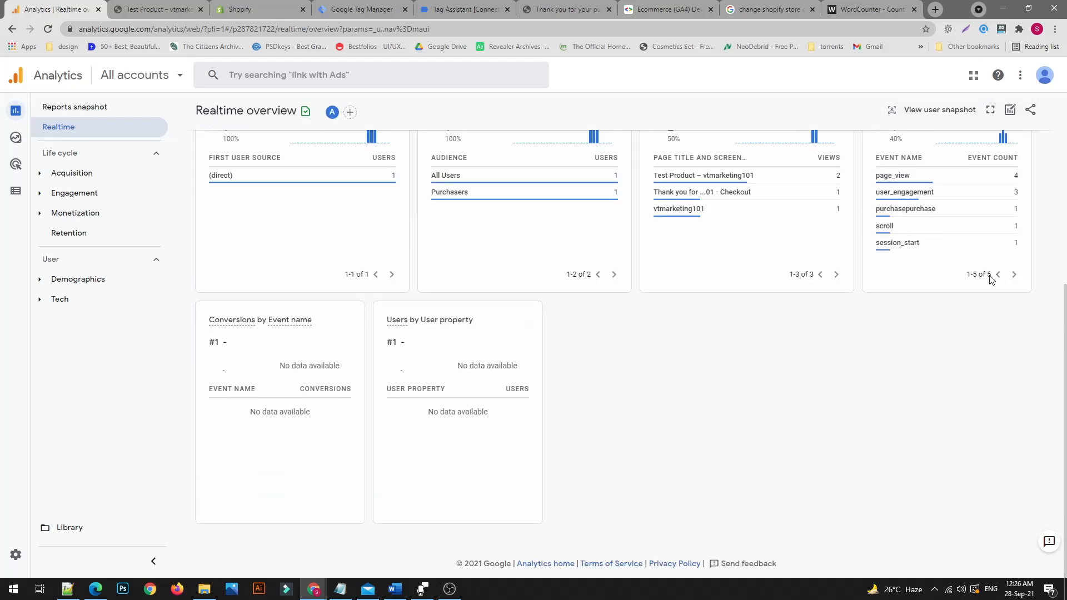
pyautogui.moveTo(923, 216)
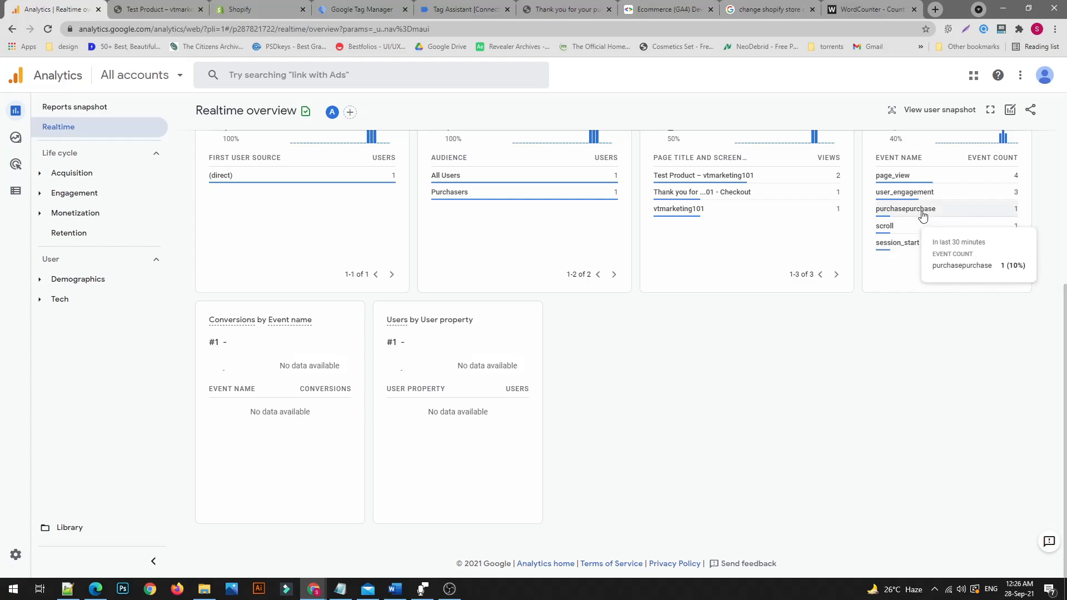
# Inspect the purchasepurchase event's parameters and its value parameter in the event count card, and return to the event list
pyautogui.click(906, 209)
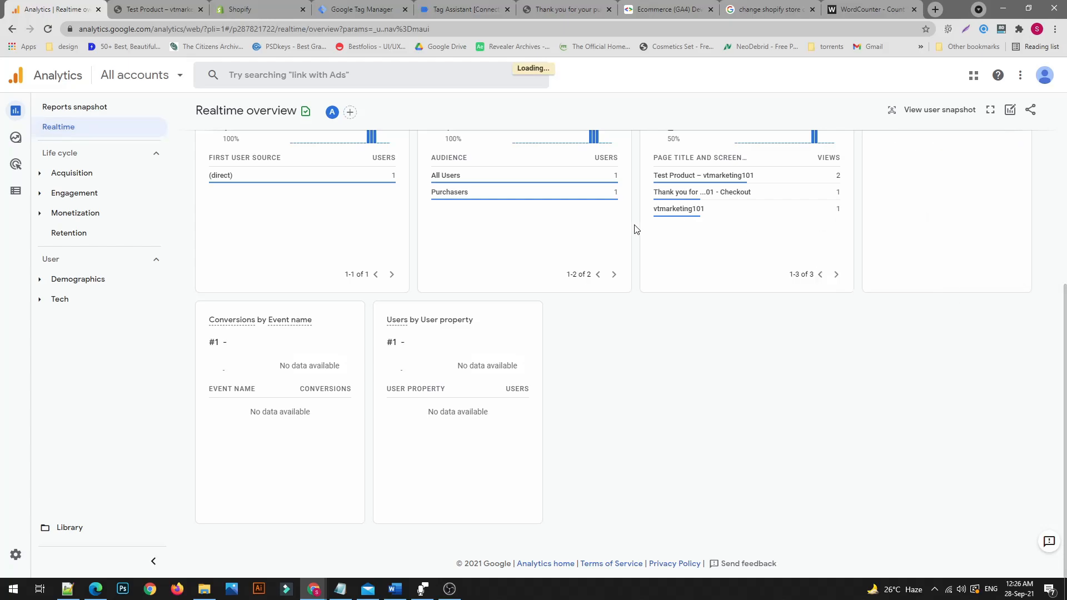
pyautogui.moveTo(962, 242)
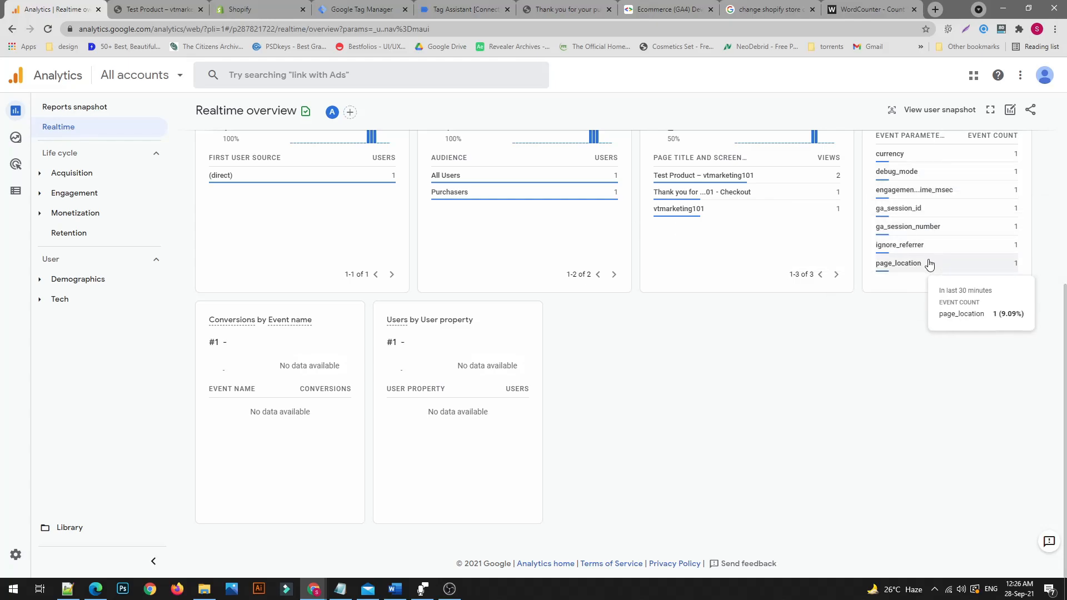
pyautogui.click(1014, 279)
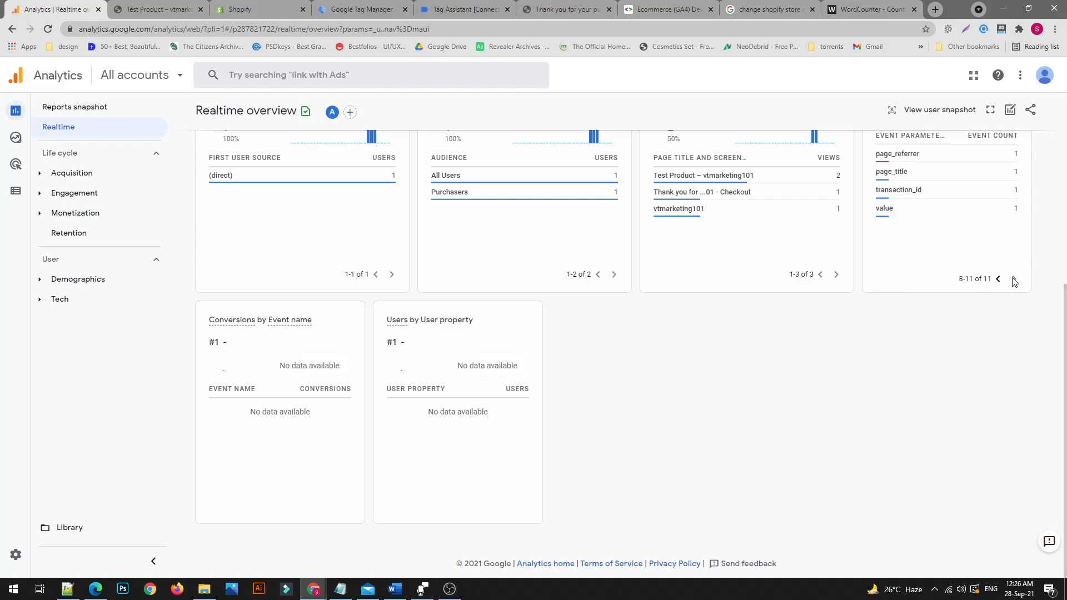
pyautogui.click(926, 211)
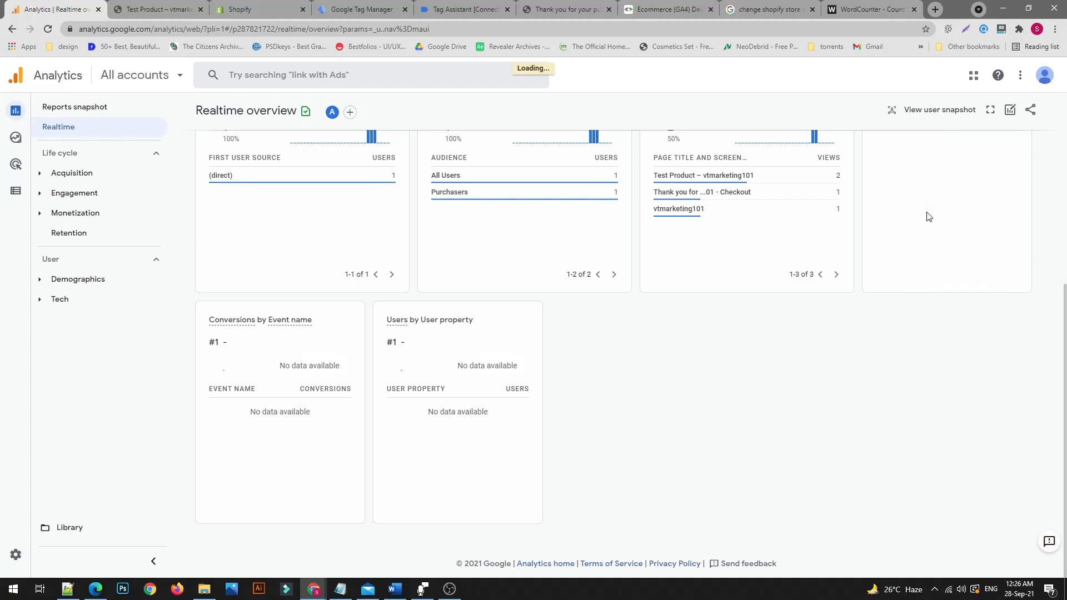
pyautogui.scroll(2, 891, 289)
pyautogui.moveTo(919, 250)
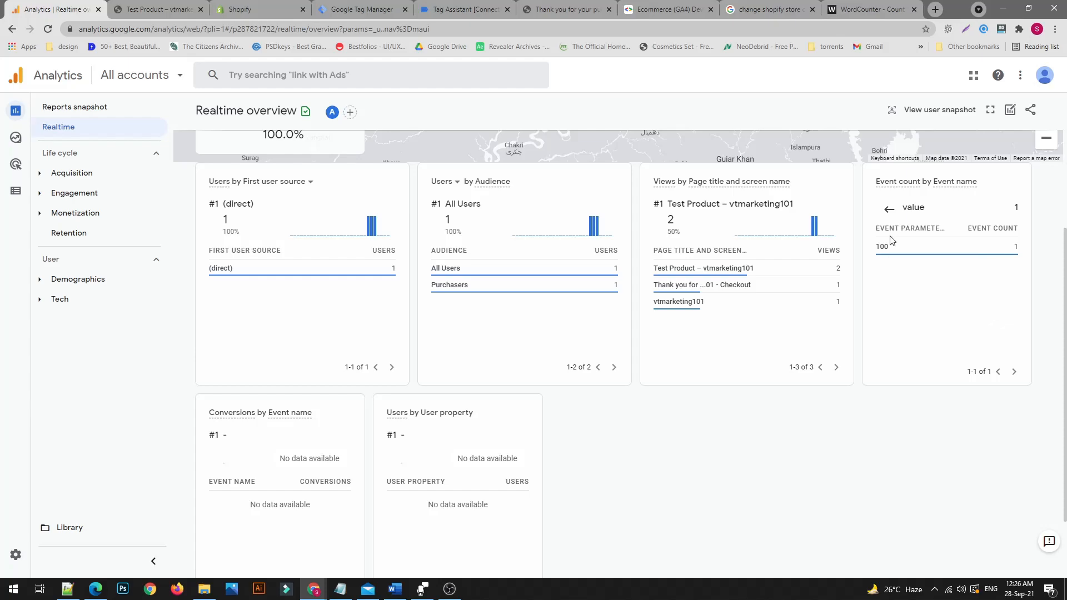
pyautogui.click(889, 209)
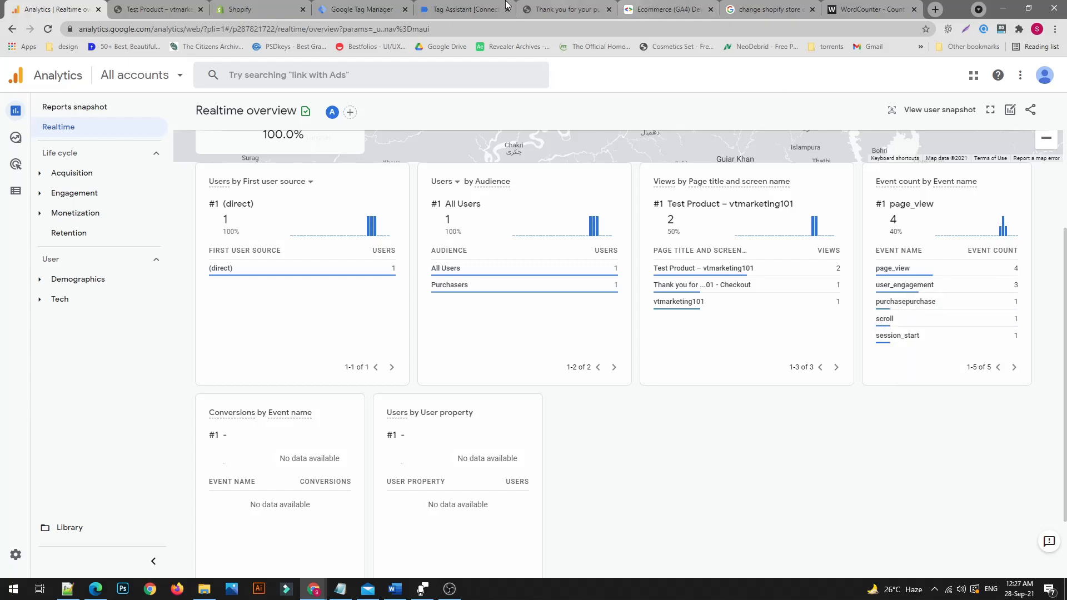
# Check the purchase event's data layer in Tag Assistant, then switch to Shopify and highlight the purchase event name in the checkout script
pyautogui.click(361, 10)
pyautogui.click(466, 9)
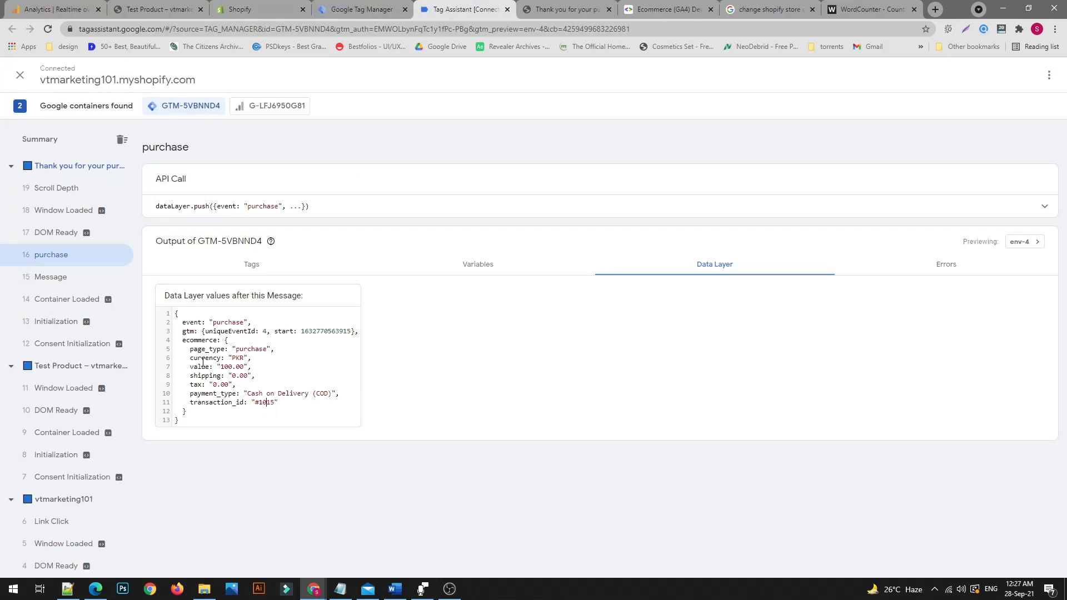
pyautogui.click(361, 9)
pyautogui.click(247, 10)
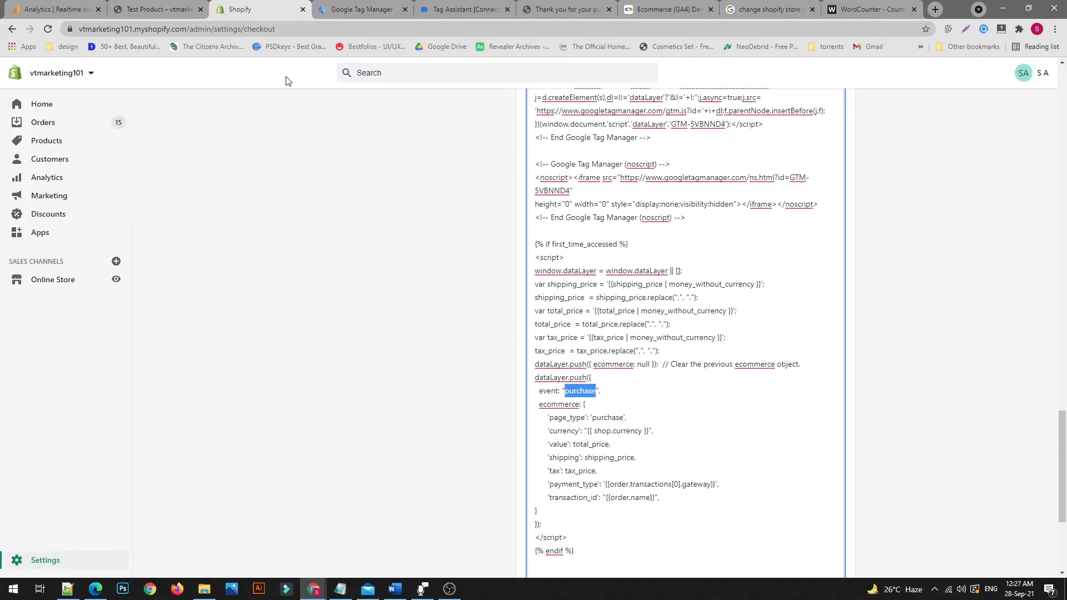
pyautogui.click(603, 401)
pyautogui.moveTo(603, 393); pyautogui.dragTo(566, 392)
pyautogui.click(566, 391)
pyautogui.click(604, 394)
pyautogui.moveTo(605, 394); pyautogui.dragTo(566, 391)
# Switch to Tag Assistant to review the purchase data layer again, and return to the Realtime report in Google Analytics
pyautogui.click(361, 8)
pyautogui.click(464, 9)
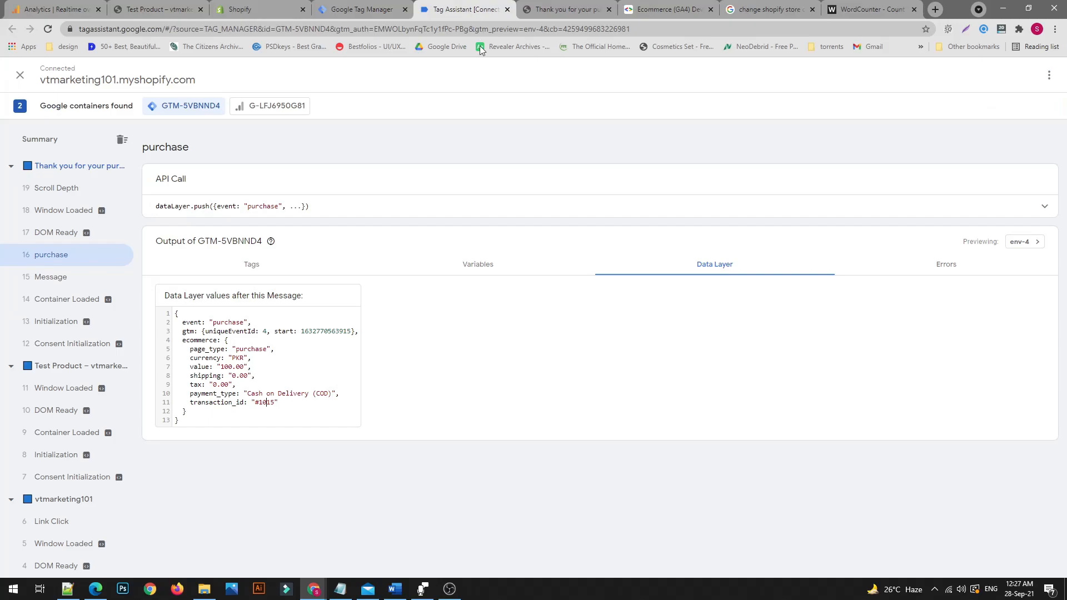
pyautogui.click(56, 9)
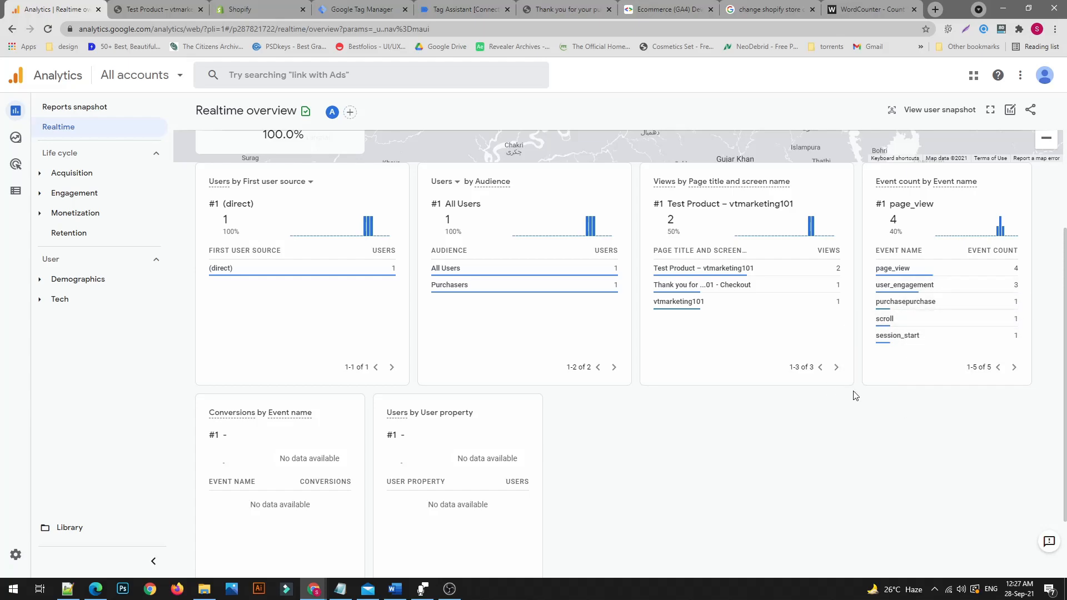
# Open the purchasepurchase event in the event count card, page through its parameters, and inspect the value parameter
pyautogui.moveTo(947, 316)
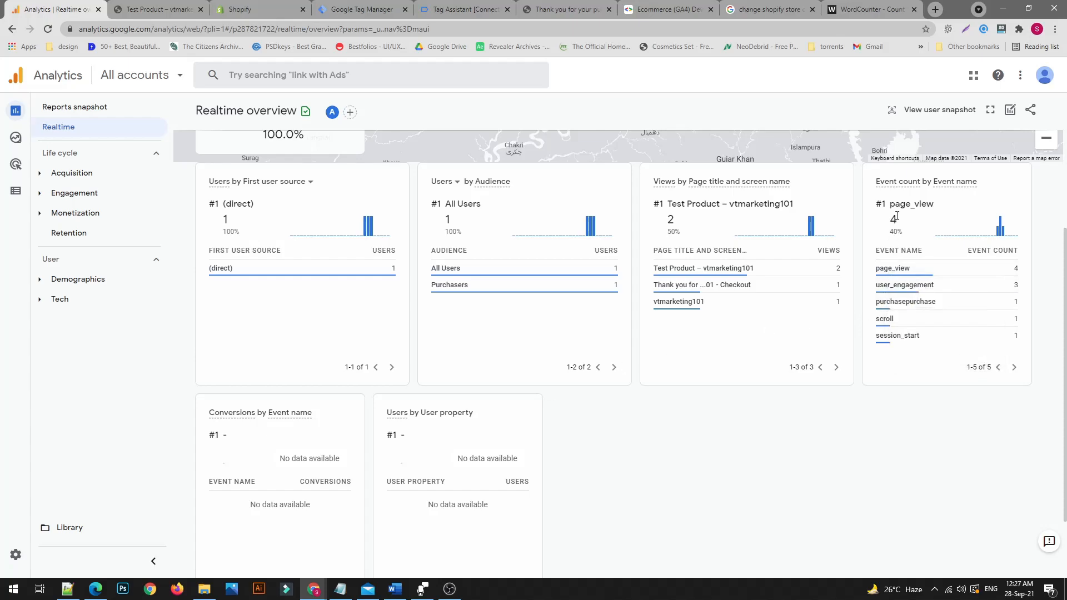
pyautogui.click(896, 306)
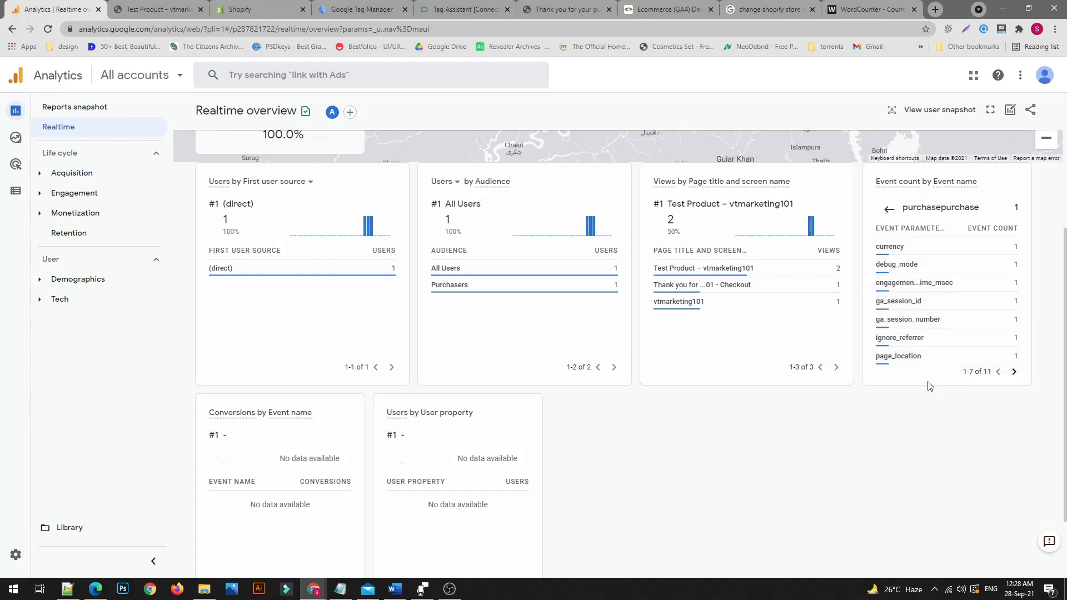
pyautogui.click(1013, 372)
pyautogui.moveTo(898, 306)
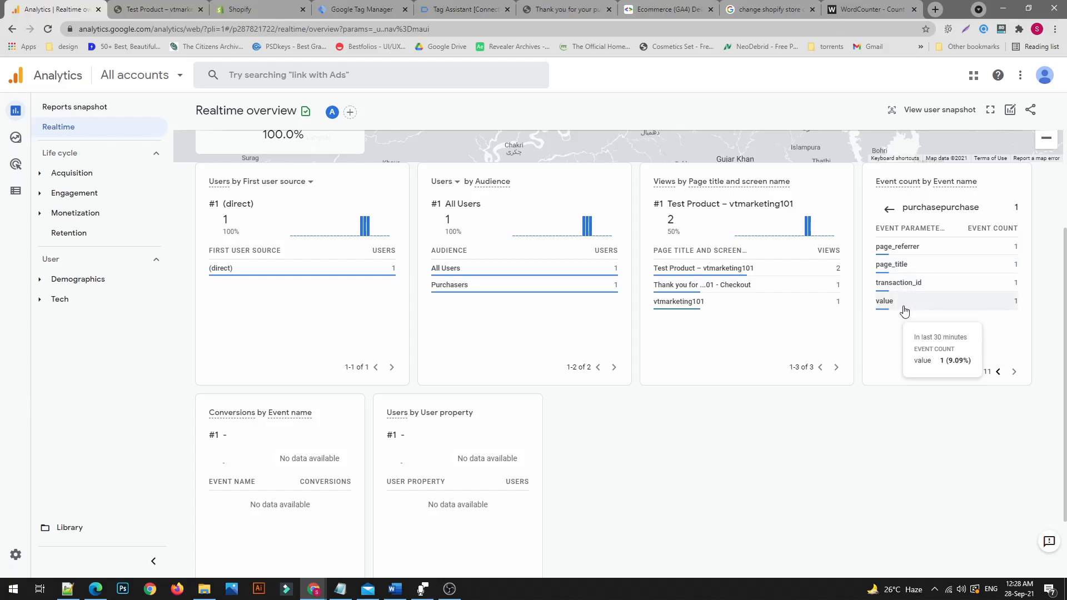
pyautogui.click(904, 310)
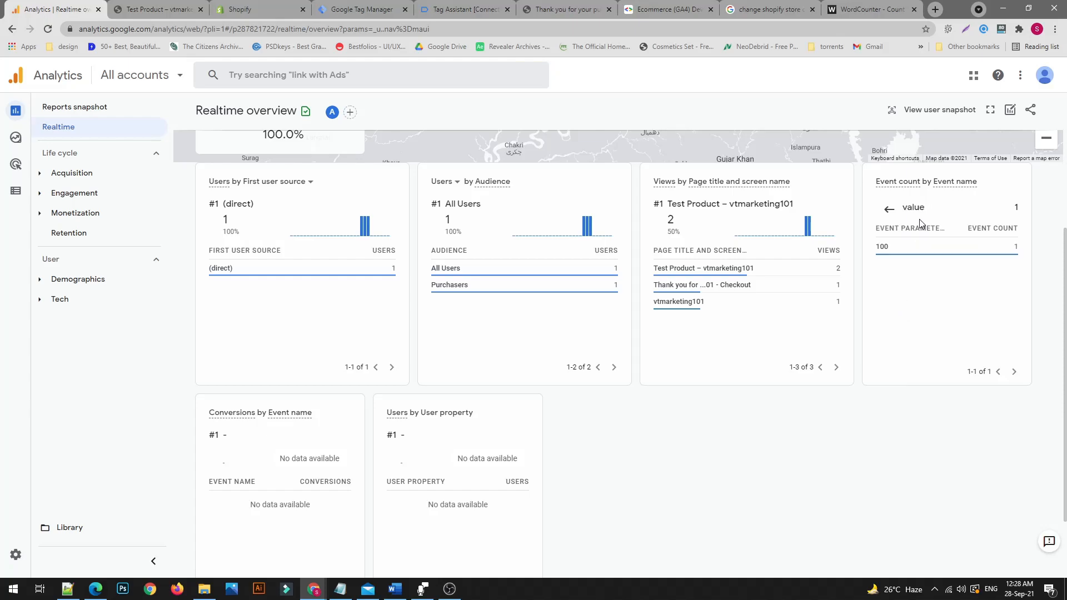
pyautogui.moveTo(887, 249)
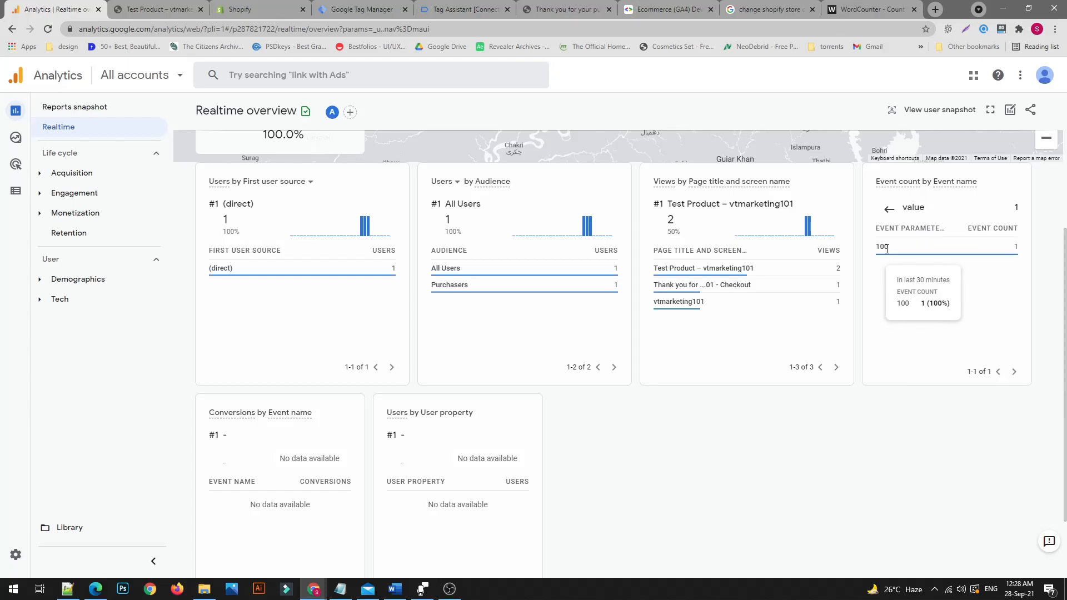
pyautogui.moveTo(875, 247); pyautogui.dragTo(880, 248)
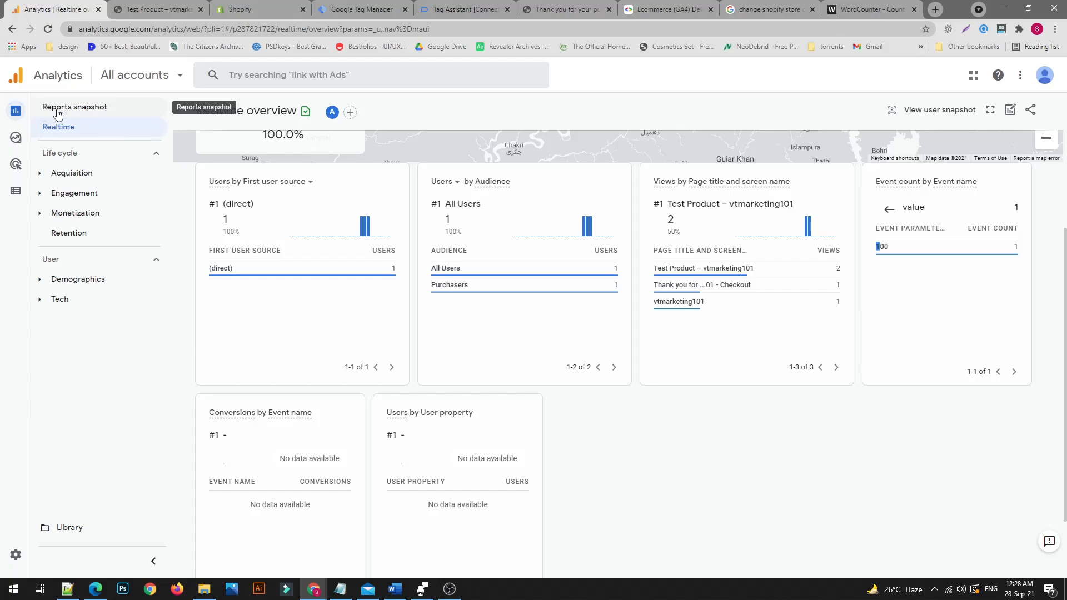
# Look over the remaining Realtime overview cards, including conversions by event name and users by user property
pyautogui.scroll(-2, 639, 447)
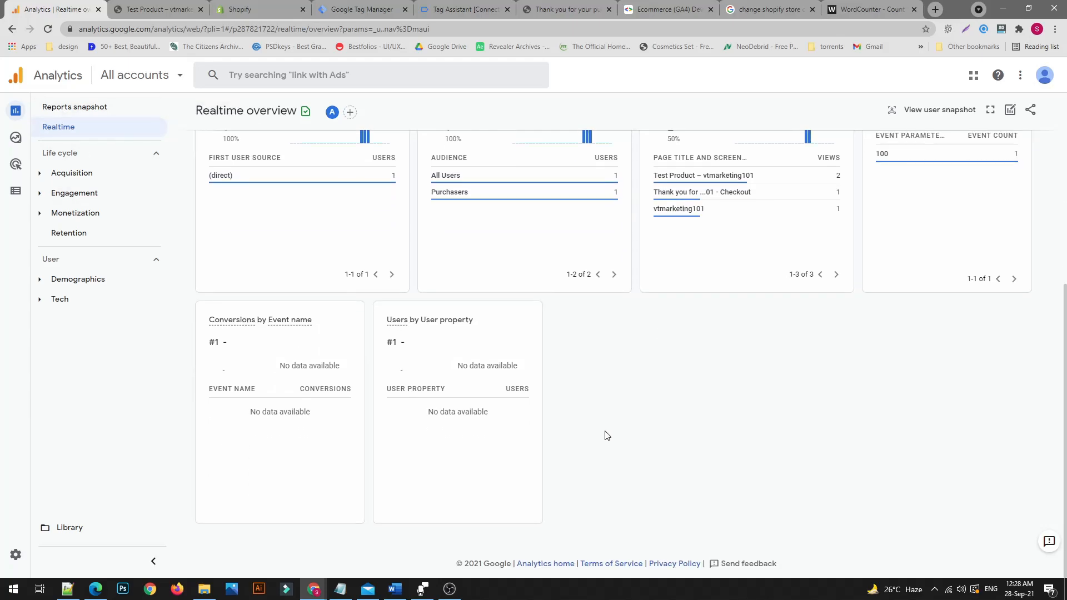
pyautogui.scroll(6, 607, 436)
pyautogui.scroll(-6, 607, 436)
pyautogui.scroll(2, 739, 422)
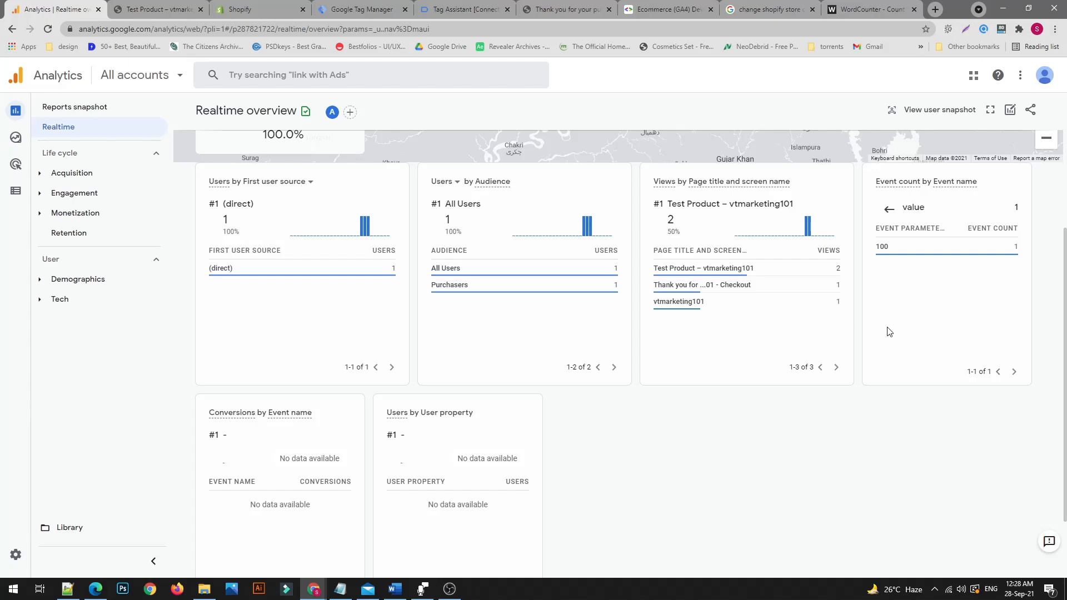
# Revisit the Shopify checkout script, then switch to Tag Assistant to view the purchase event's data layer values
pyautogui.click(234, 7)
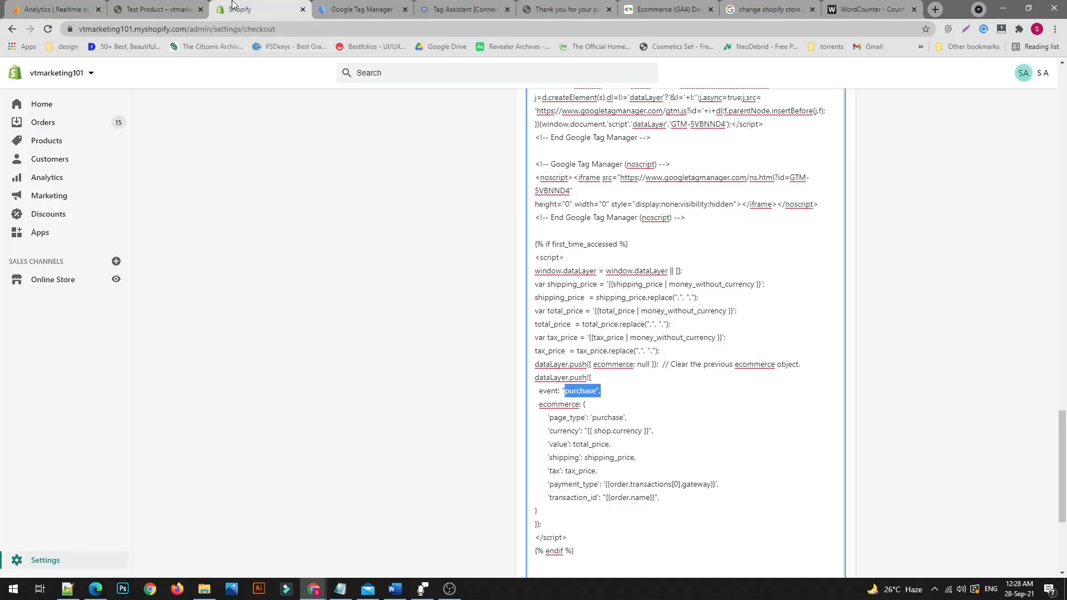
pyautogui.click(364, 10)
pyautogui.click(450, 9)
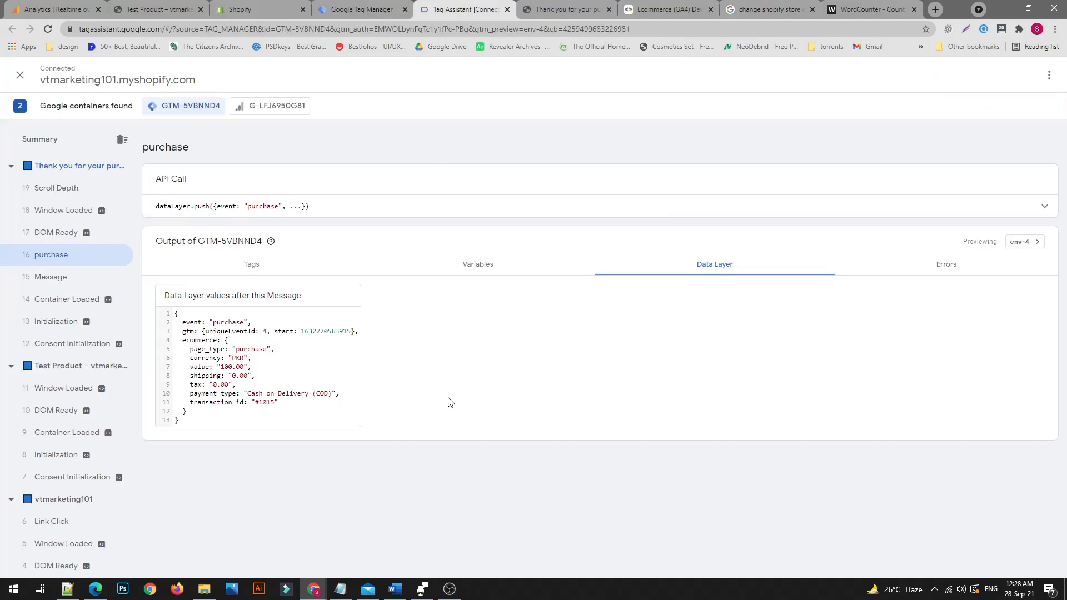